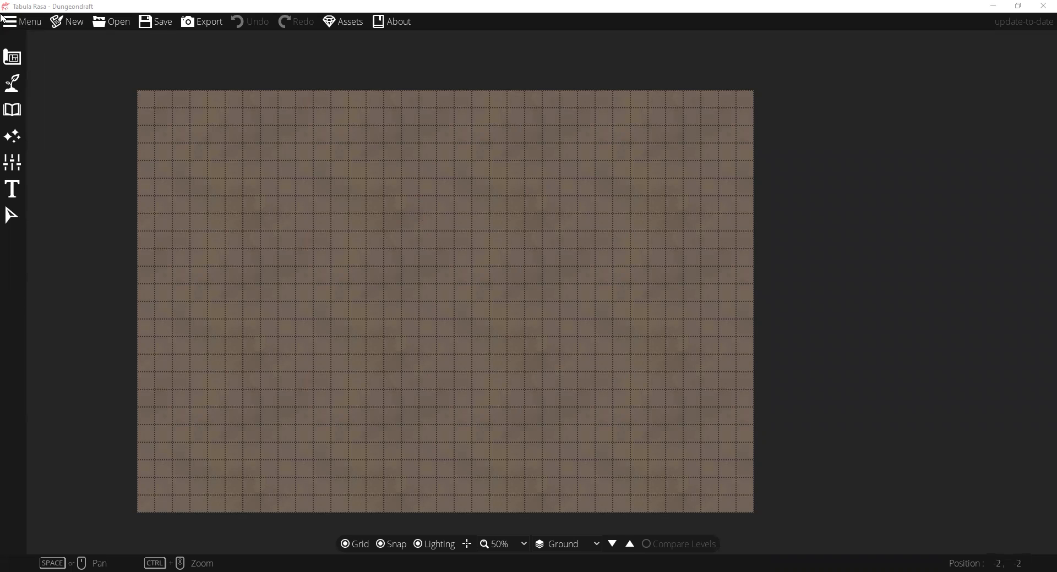
- Start the Building Tool and set the wooden plank floor's color to hex 835a34
click(17, 64)
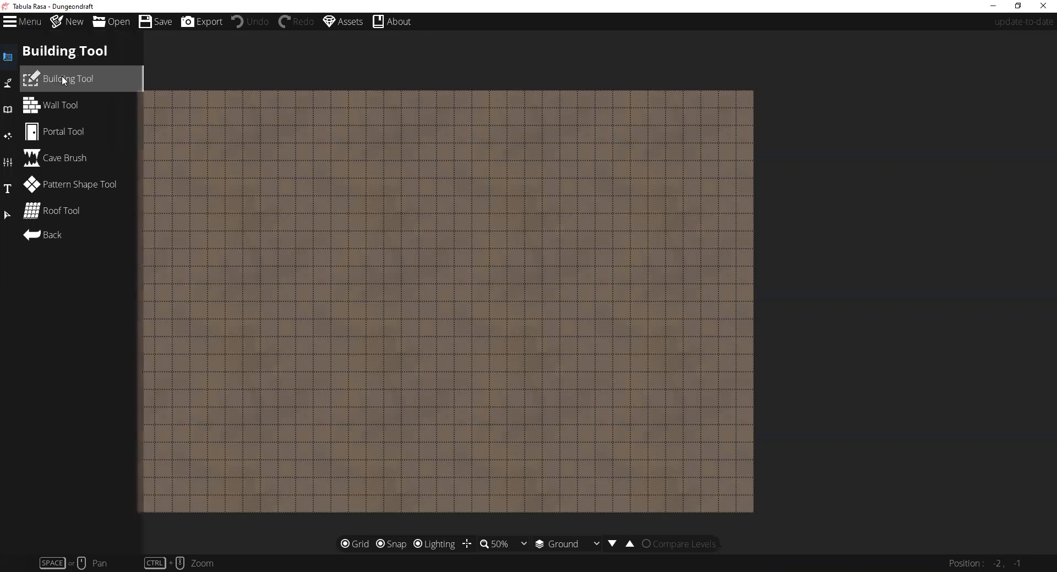
click(62, 81)
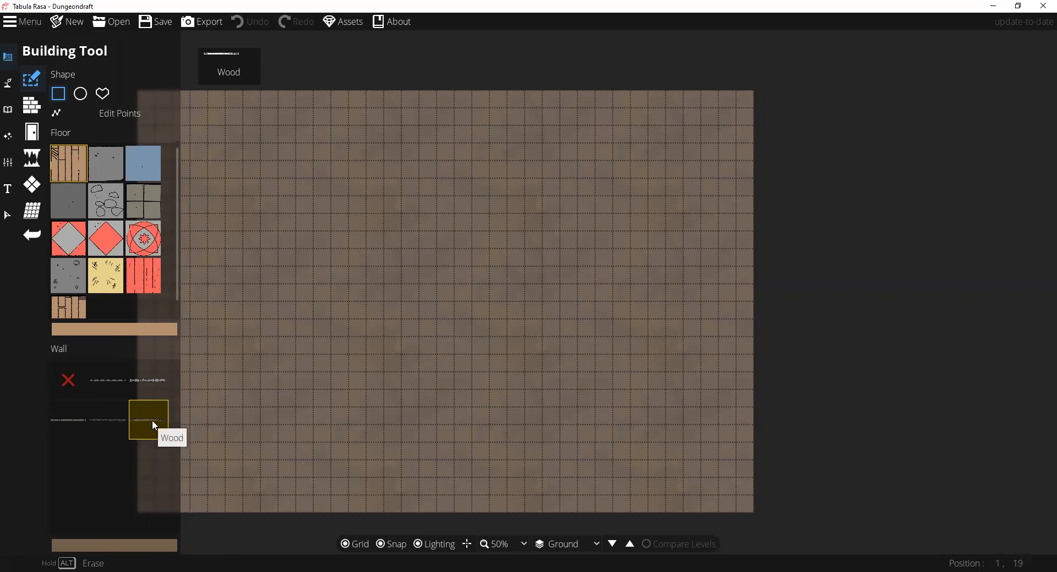
click(102, 332)
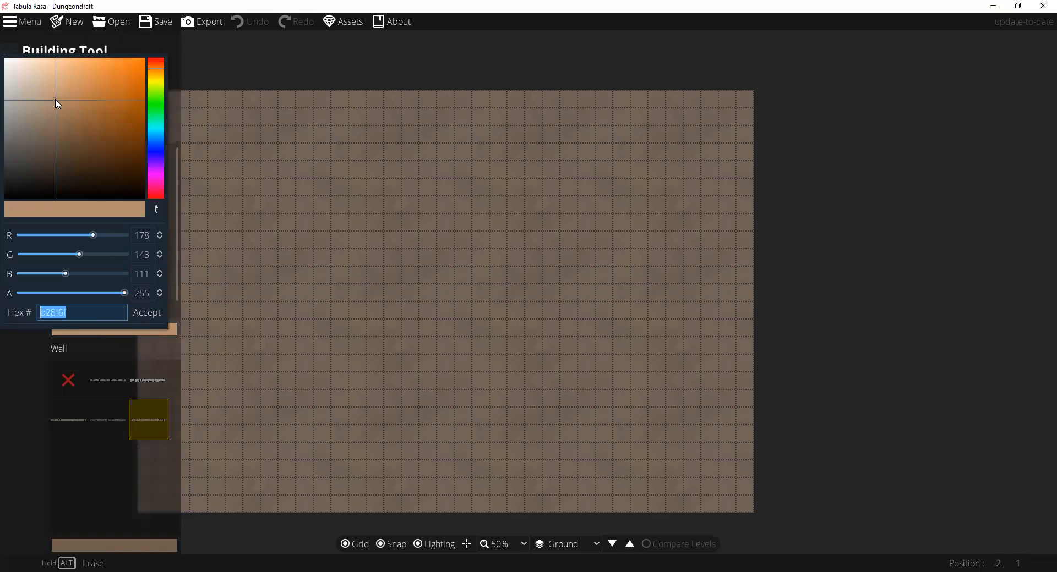
drag(56, 100, 89, 125)
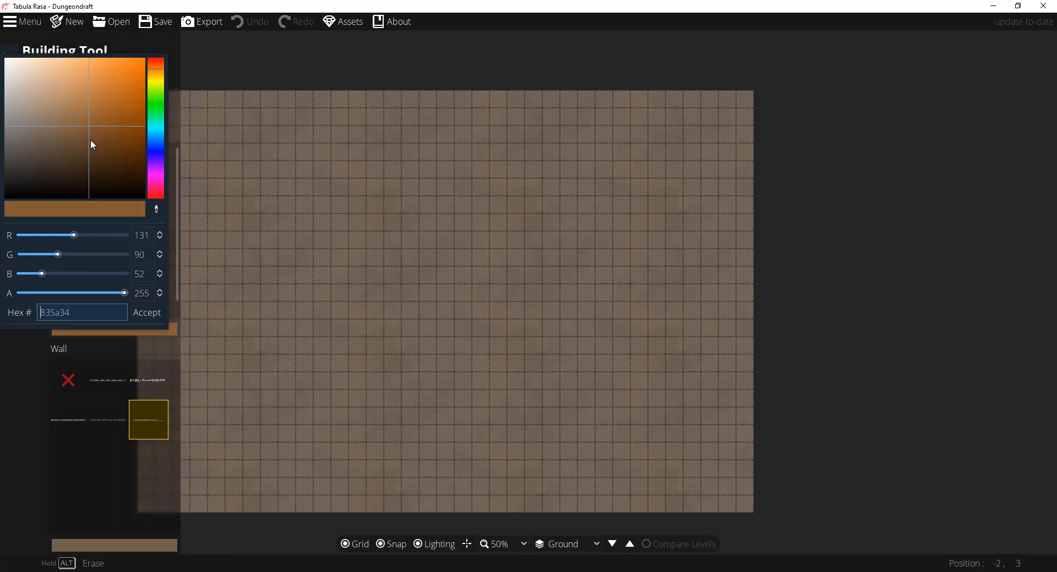
click(139, 312)
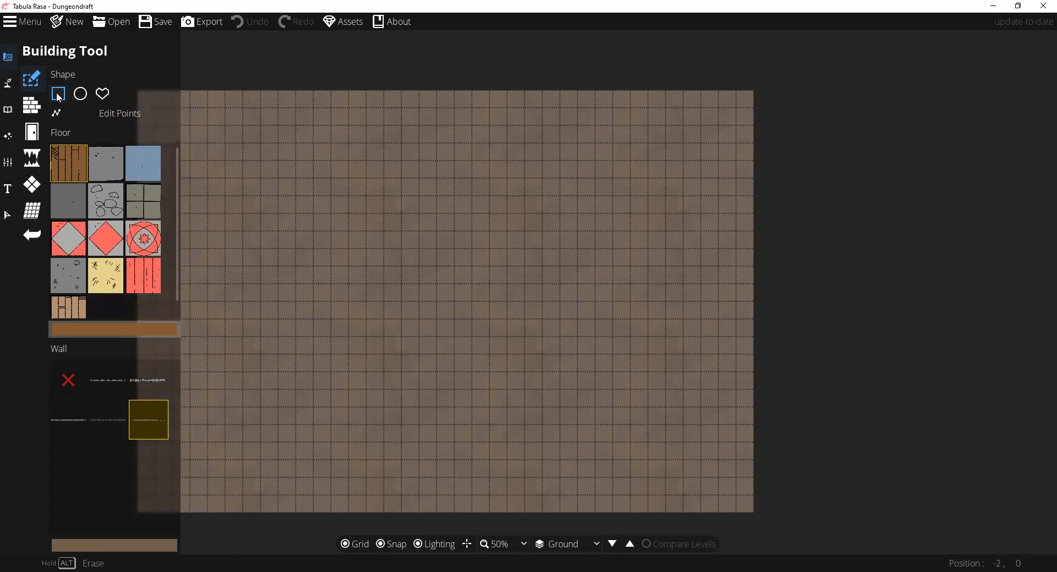
- Draw a rectangular wooden room about 10 by 7 squares in the middle of the map
click(59, 99)
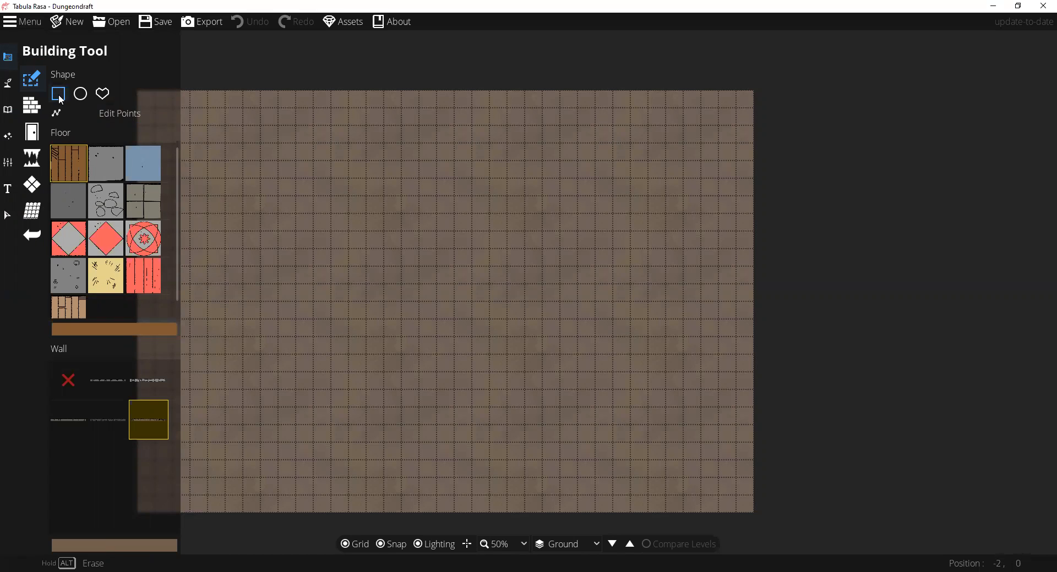
mouse_move(315, 202)
mouse_down()
mouse_move(476, 324)
mouse_move(331, 203)
mouse_move(312, 200)
mouse_move(473, 357)
mouse_move(405, 269)
mouse_move(458, 298)
mouse_move(427, 394)
mouse_move(398, 217)
mouse_move(507, 323)
mouse_move(509, 387)
mouse_up()
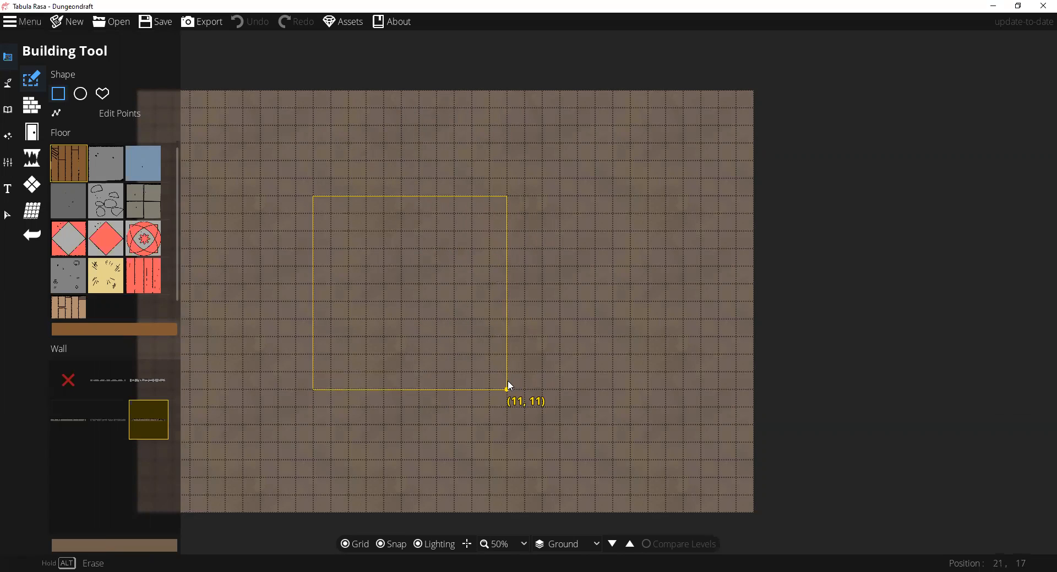
drag(509, 387, 486, 326)
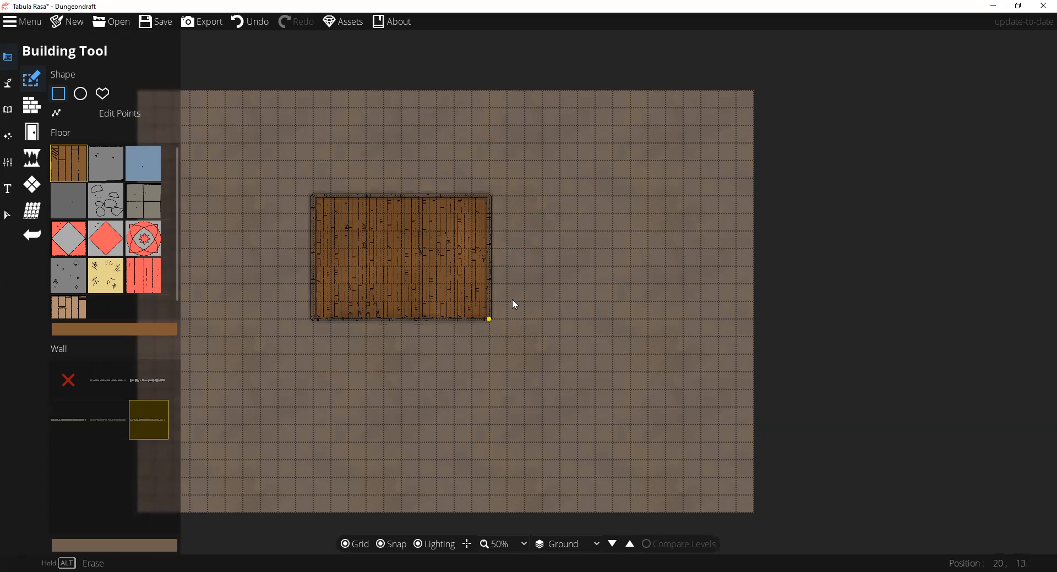
- Extend the room with overlapping rectangular sections on its east, south and north sides
drag(460, 209, 560, 338)
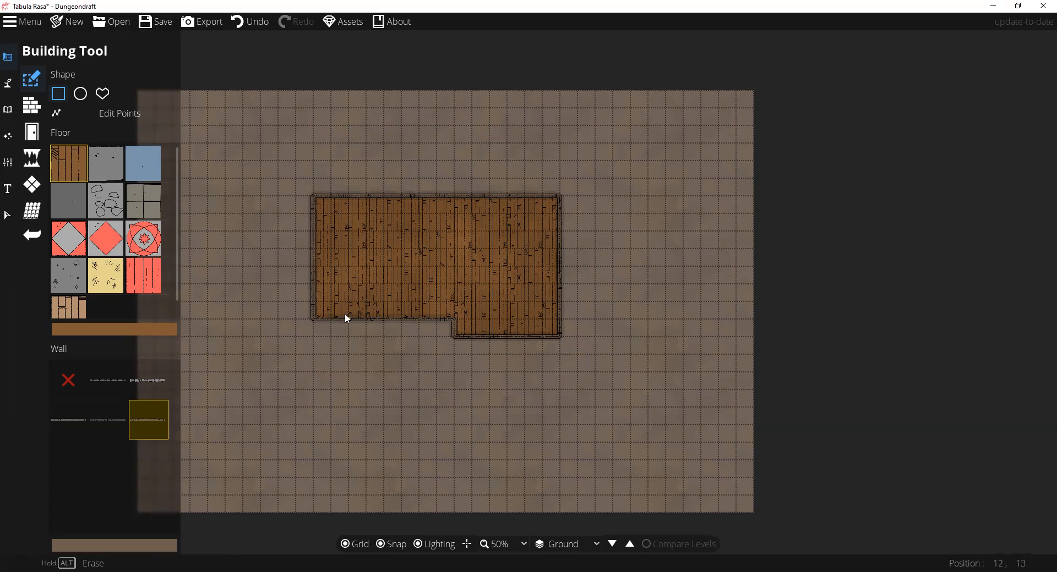
drag(313, 306, 413, 371)
drag(339, 295, 478, 373)
drag(382, 141, 472, 194)
drag(473, 337, 561, 390)
drag(420, 337, 503, 390)
drag(504, 286, 597, 355)
drag(560, 212, 610, 300)
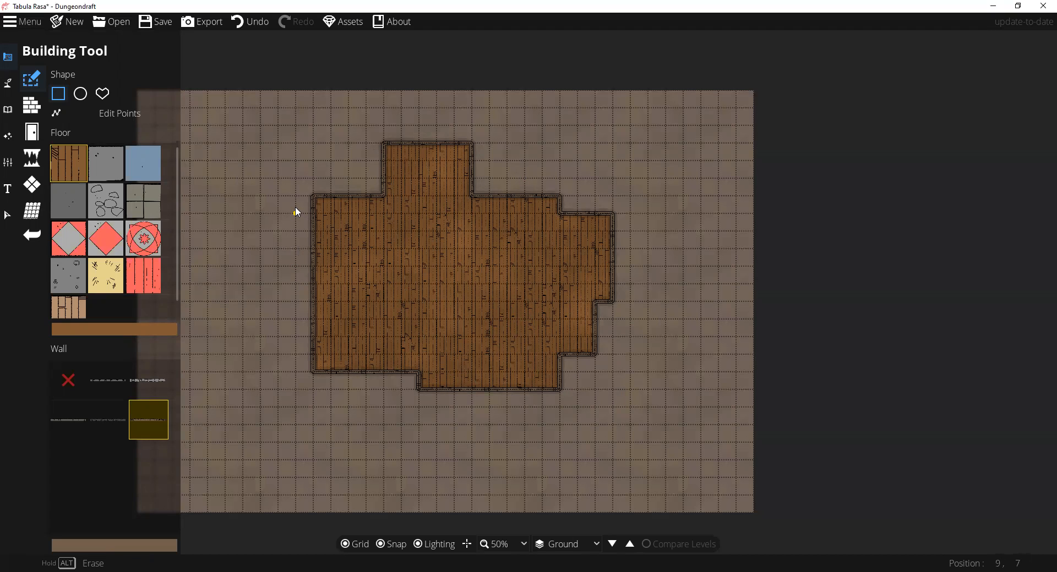
- Erase the whole wooden building section by section with rectangular areas
mouse_move(295, 178)
mouse_down()
mouse_move(312, 207)
mouse_move(492, 332)
mouse_move(419, 260)
mouse_move(302, 186)
mouse_up()
drag(337, 148, 498, 203)
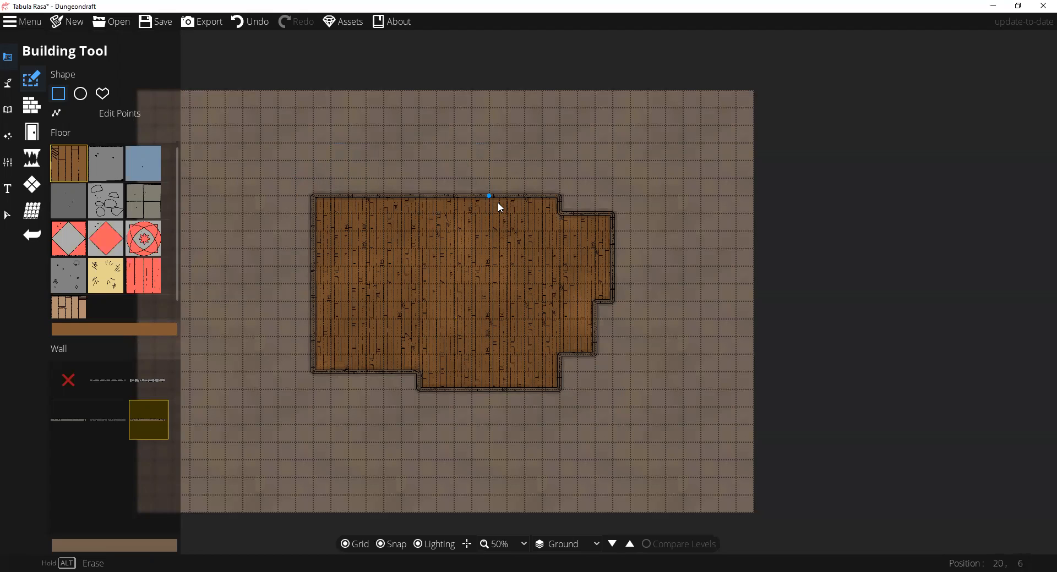
drag(574, 212, 625, 377)
drag(419, 371, 571, 412)
drag(300, 210, 389, 387)
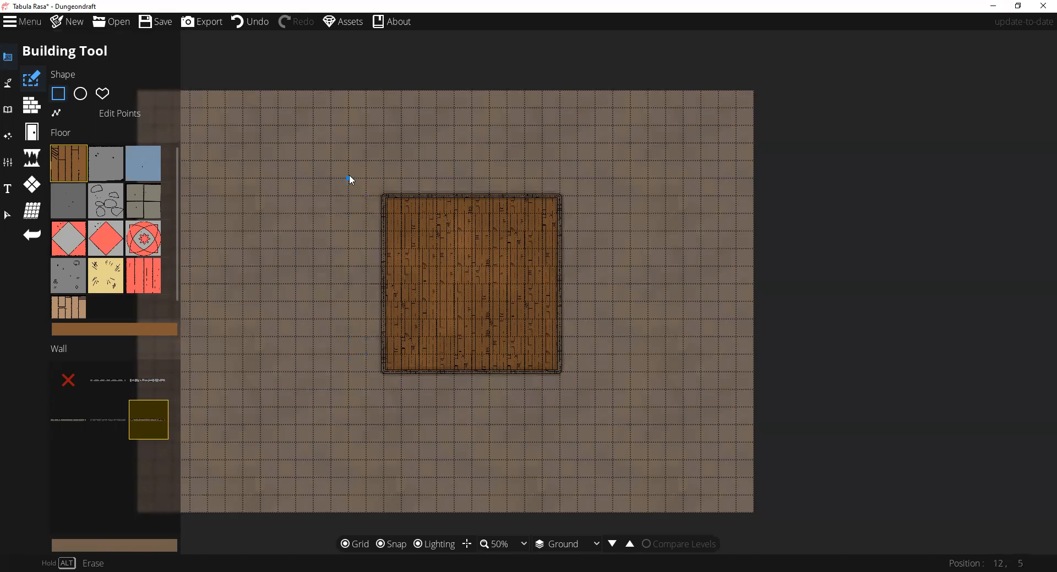
drag(349, 177, 567, 430)
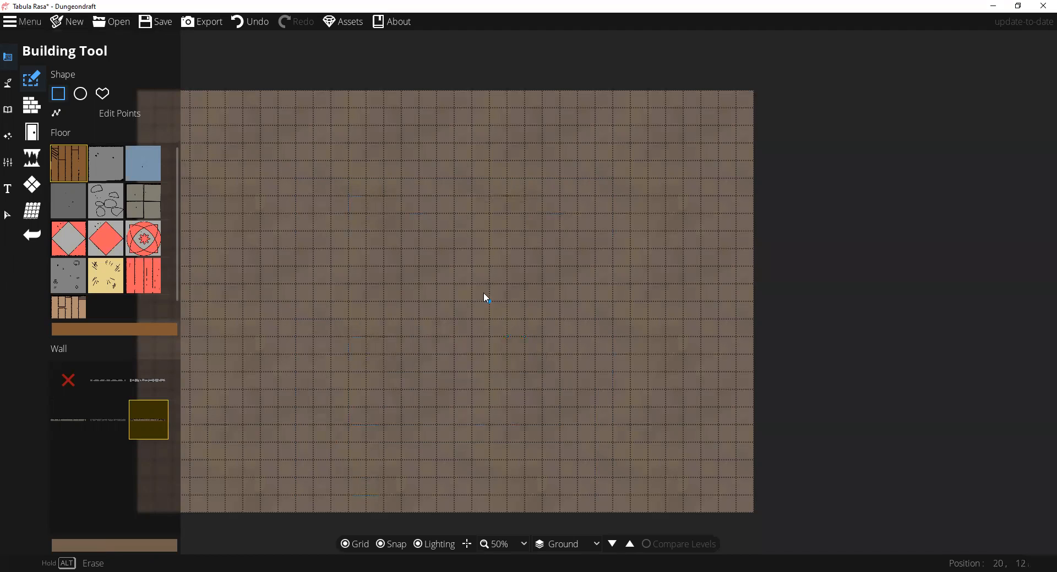
- Draw a wooden room about 12 by 10 squares and cut a rounded notch out of its north side with the circle shape
drag(331, 215, 543, 389)
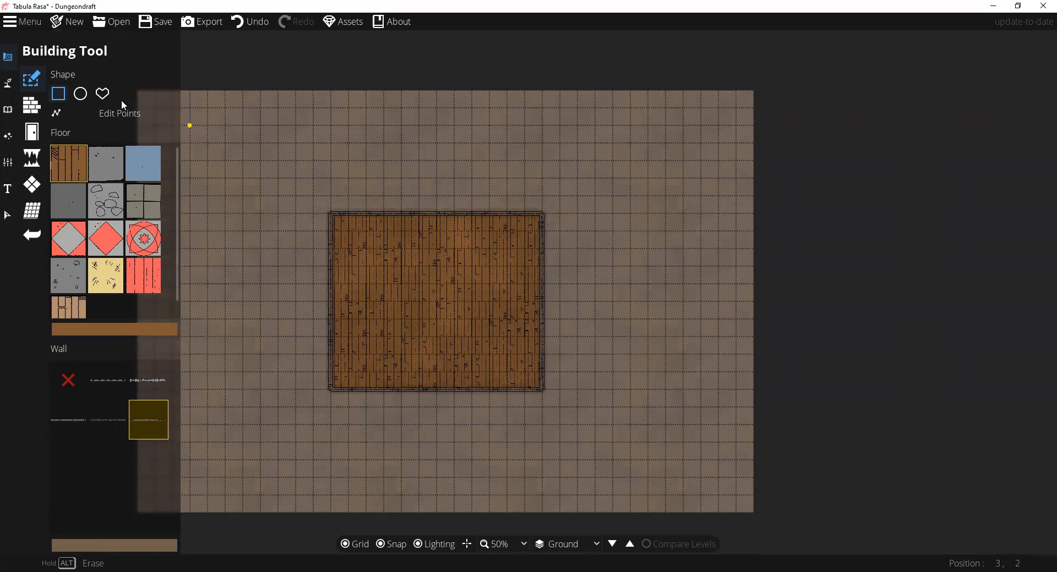
click(86, 96)
drag(359, 175, 506, 289)
drag(506, 289, 506, 289)
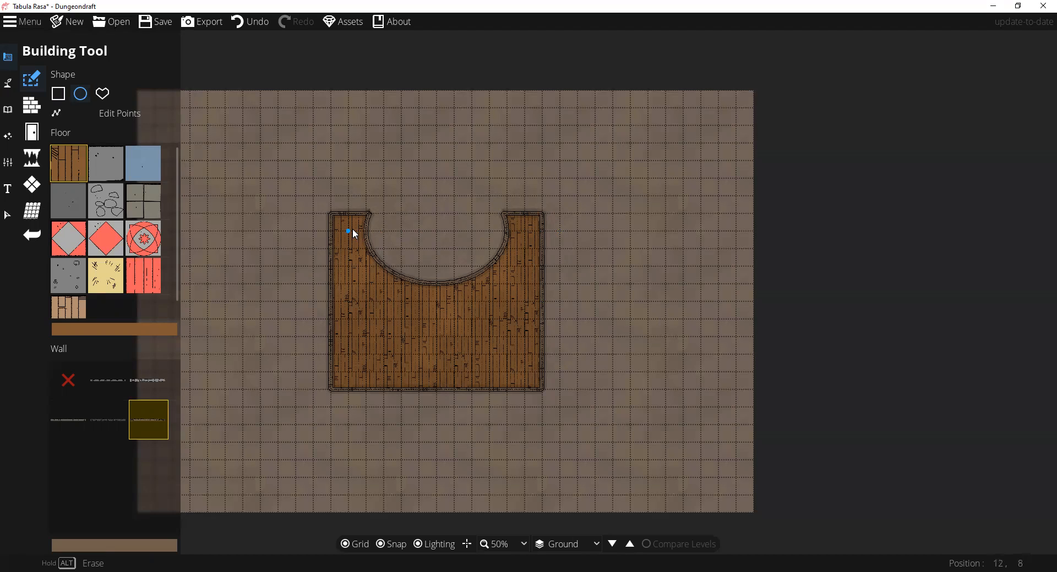
scroll(353, 223, up, 6)
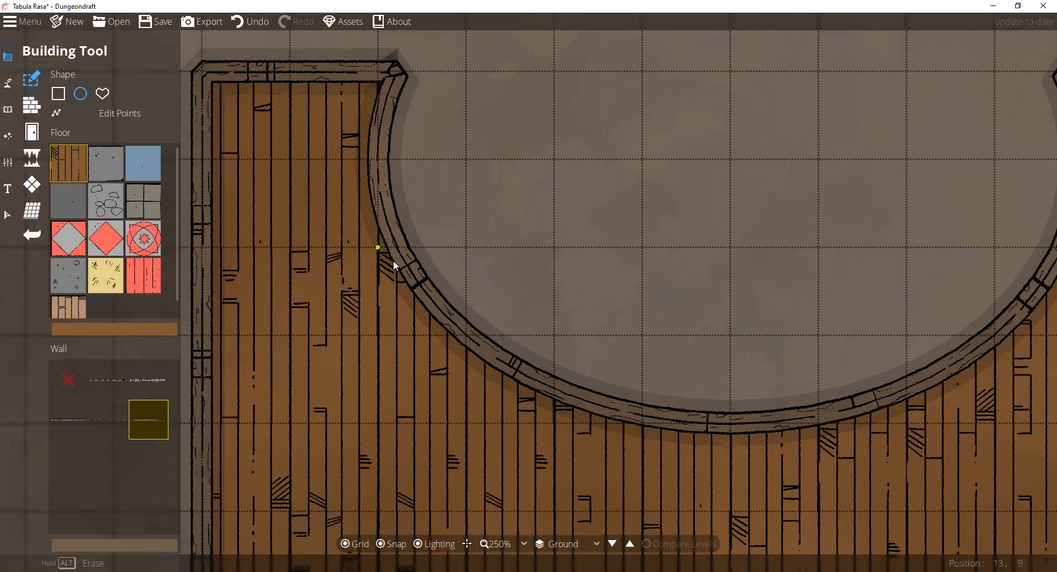
- Turn off snapping and add a small patch of light grey stone floor along the curved wall's southwest side
click(108, 171)
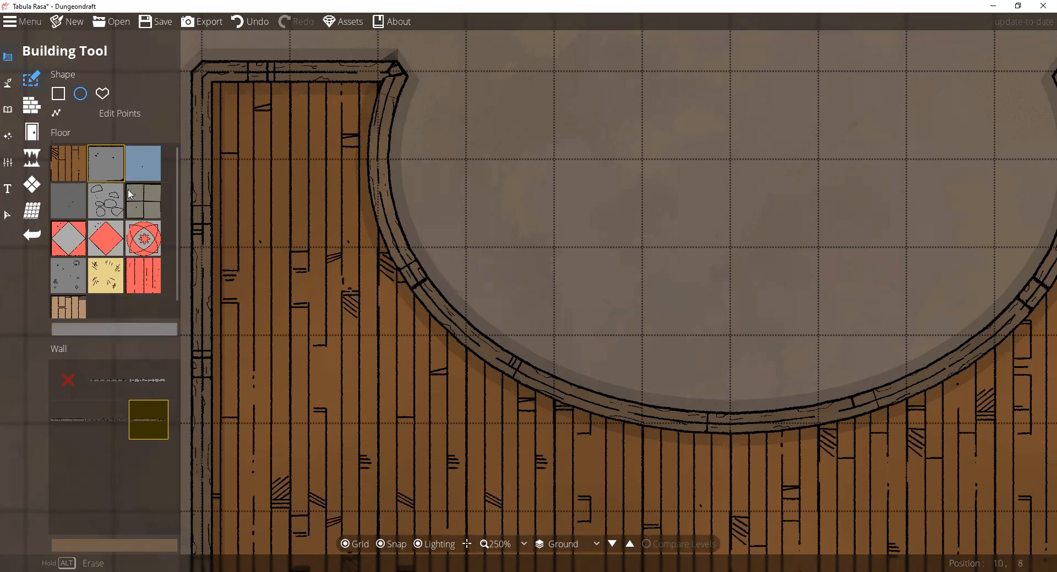
click(74, 203)
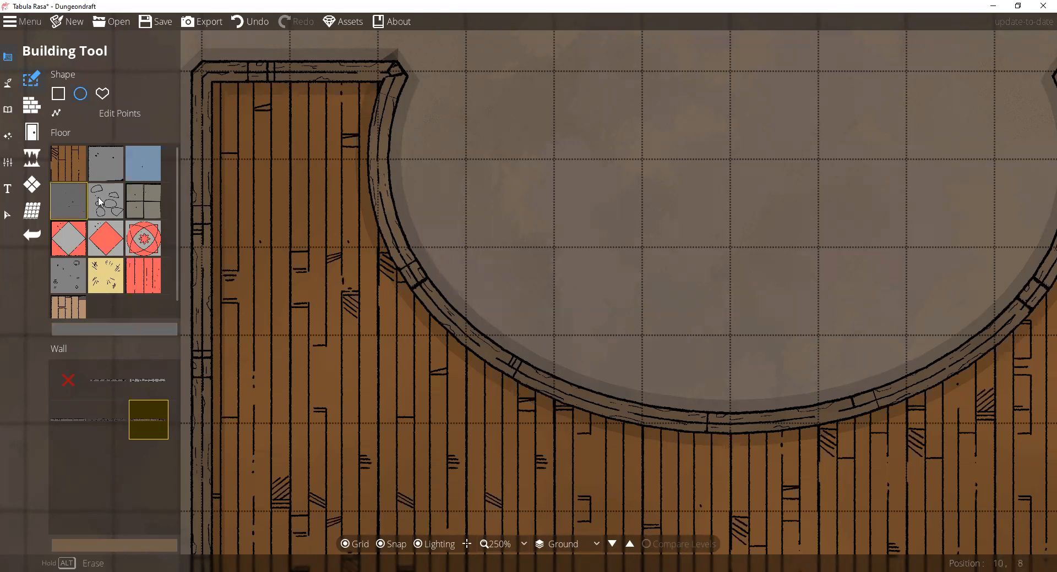
click(380, 545)
click(380, 545)
click(385, 544)
click(96, 170)
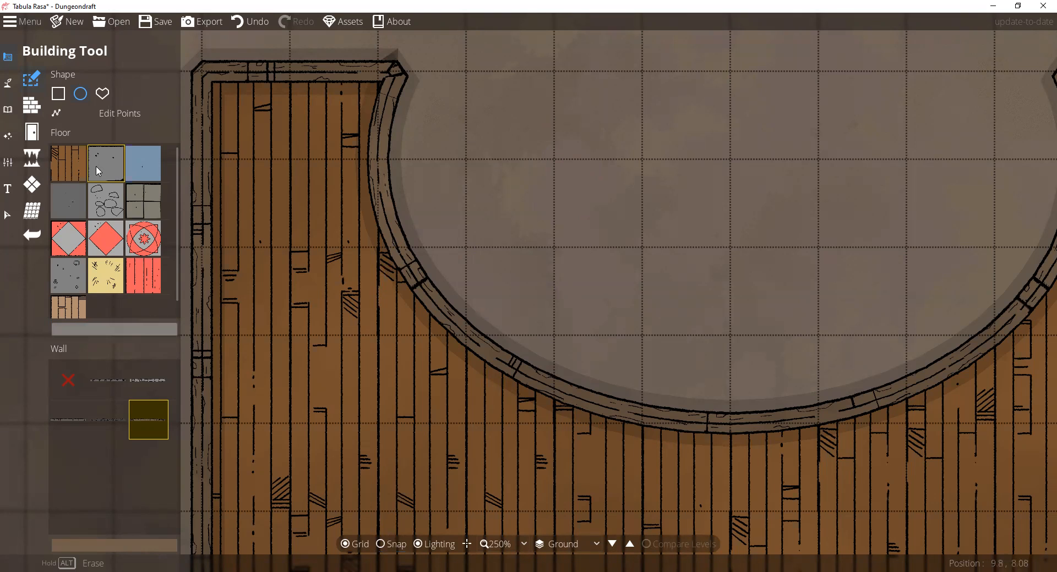
drag(378, 290, 421, 328)
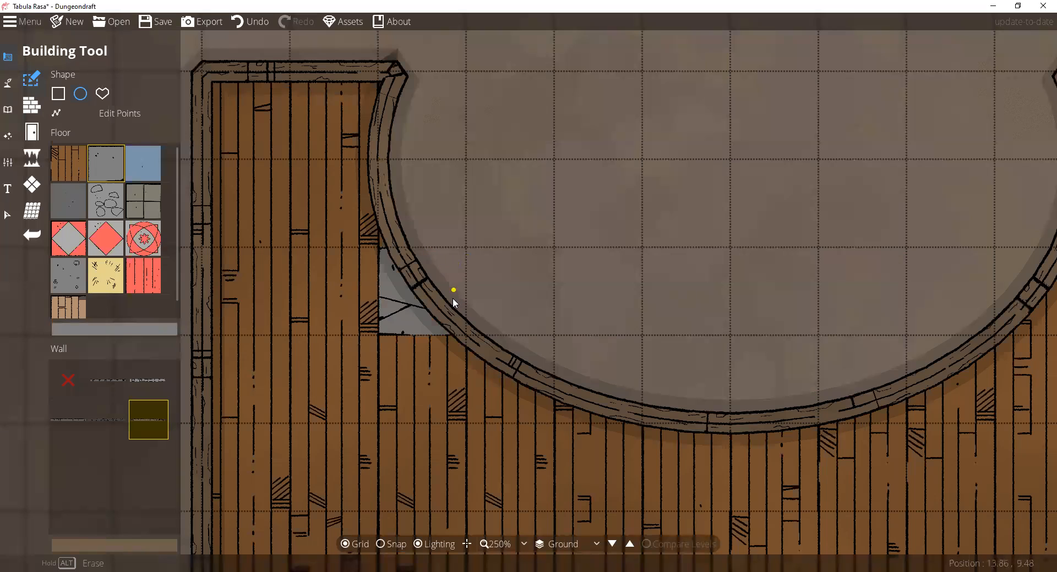
- Build a small closed rectangular wall inside the rounded notch with the Wall Tool
click(31, 113)
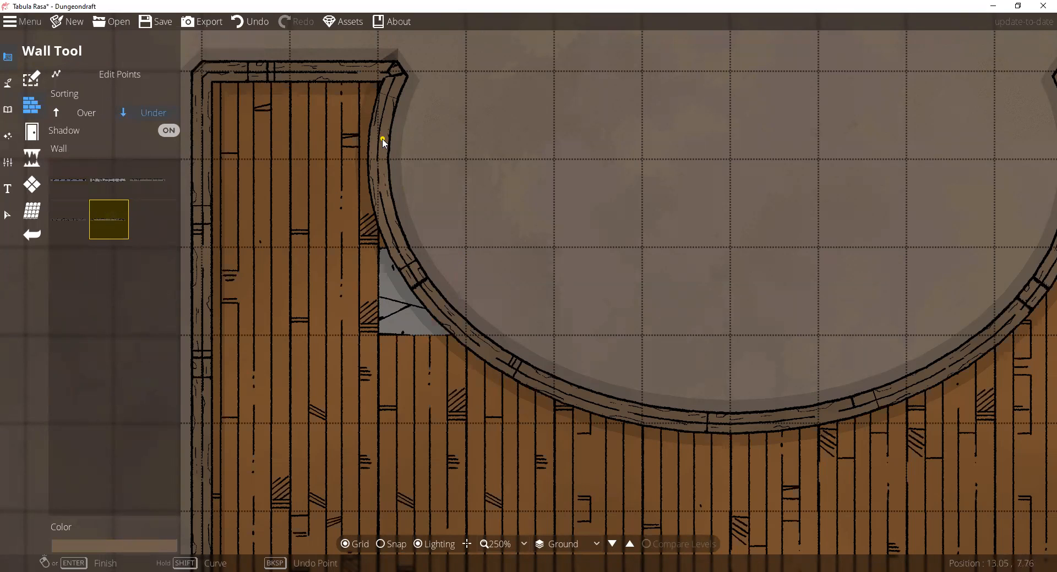
click(464, 160)
click(553, 160)
click(556, 272)
click(465, 273)
click(465, 161)
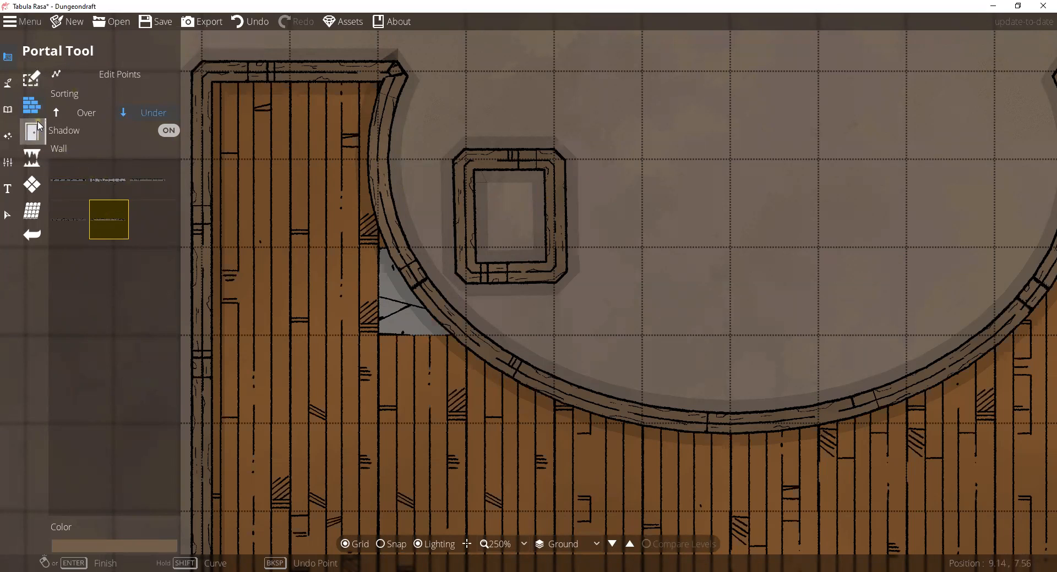
- Fill the small walled enclosure with the wooden plank pattern, and undo both the pattern and the walls
click(34, 191)
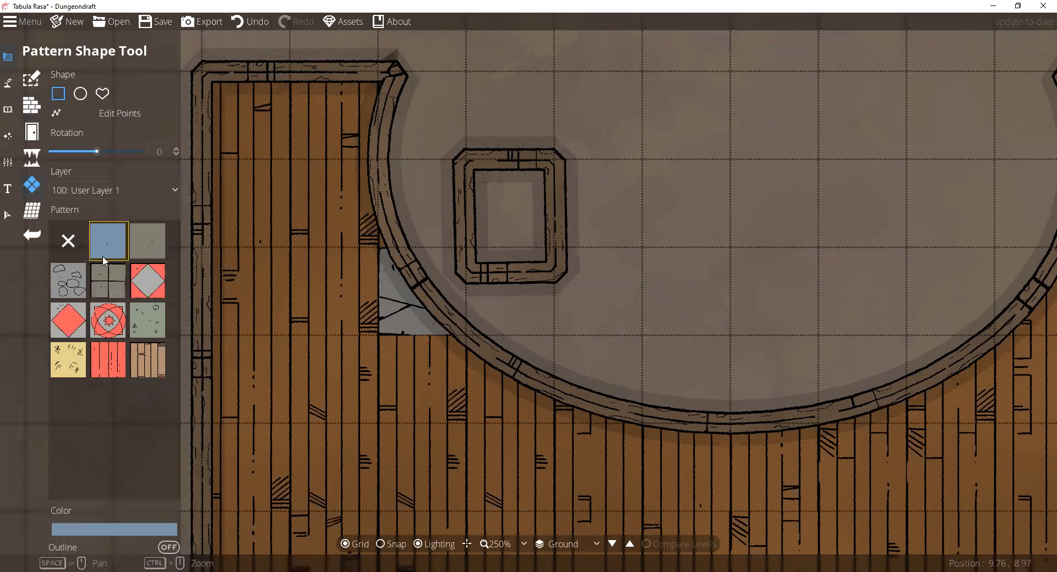
click(164, 366)
drag(472, 170, 553, 282)
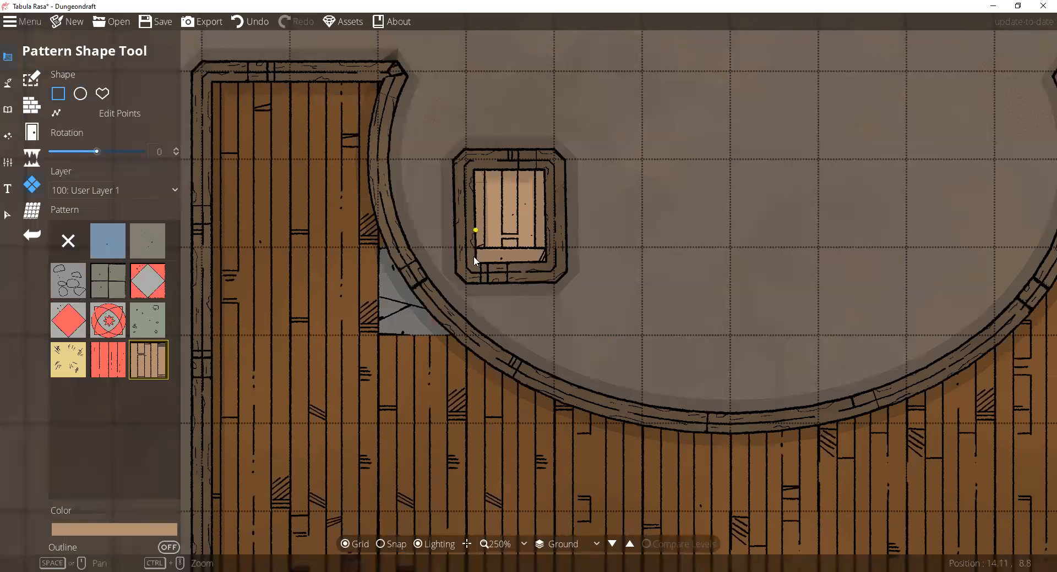
click(259, 22)
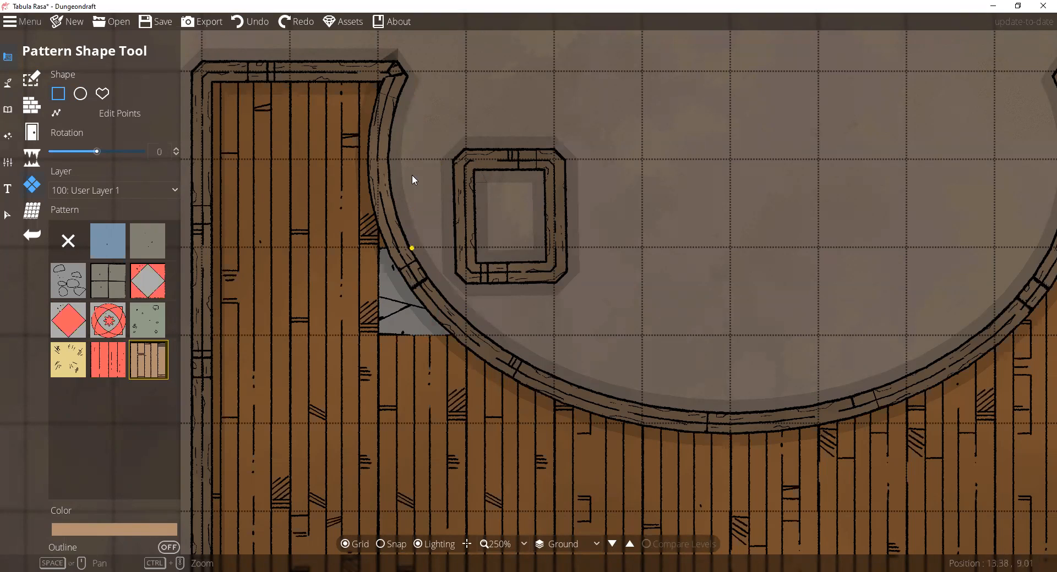
click(260, 22)
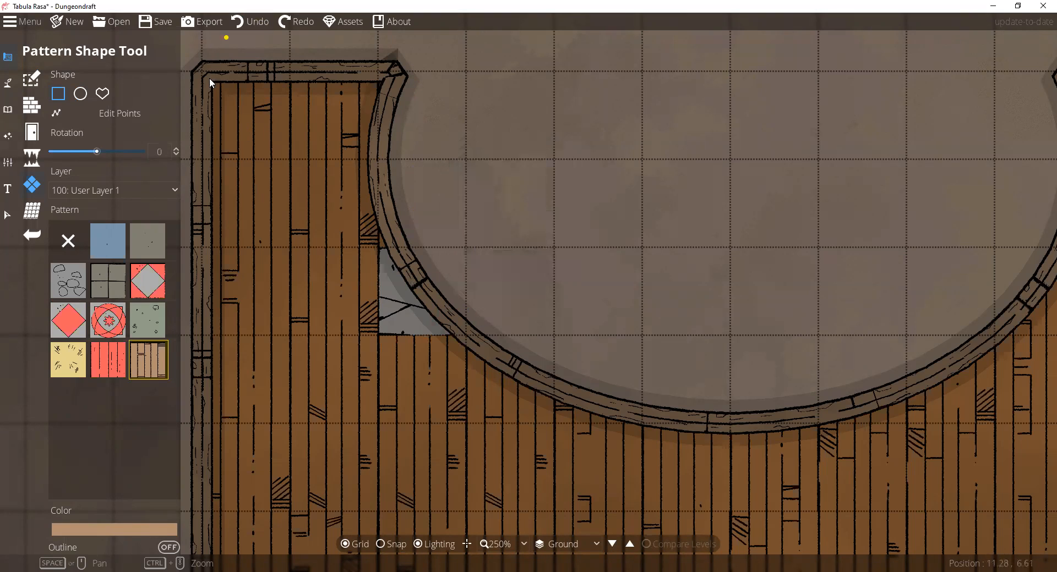
- Build an angled two-segment wall from the notch's northwest corner down to the curved wall
click(43, 109)
click(401, 72)
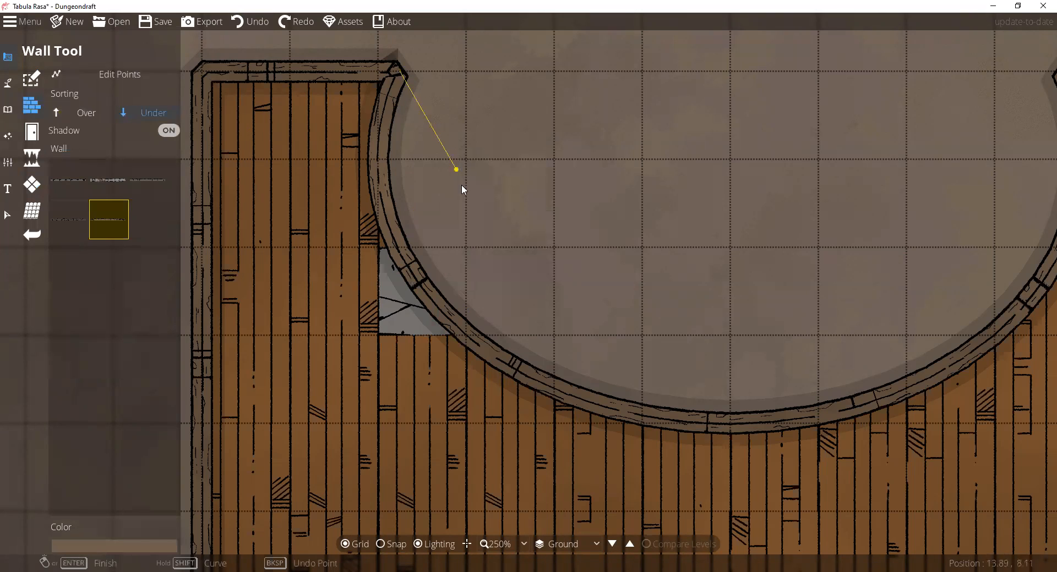
click(503, 300)
click(490, 338)
right_click(490, 338)
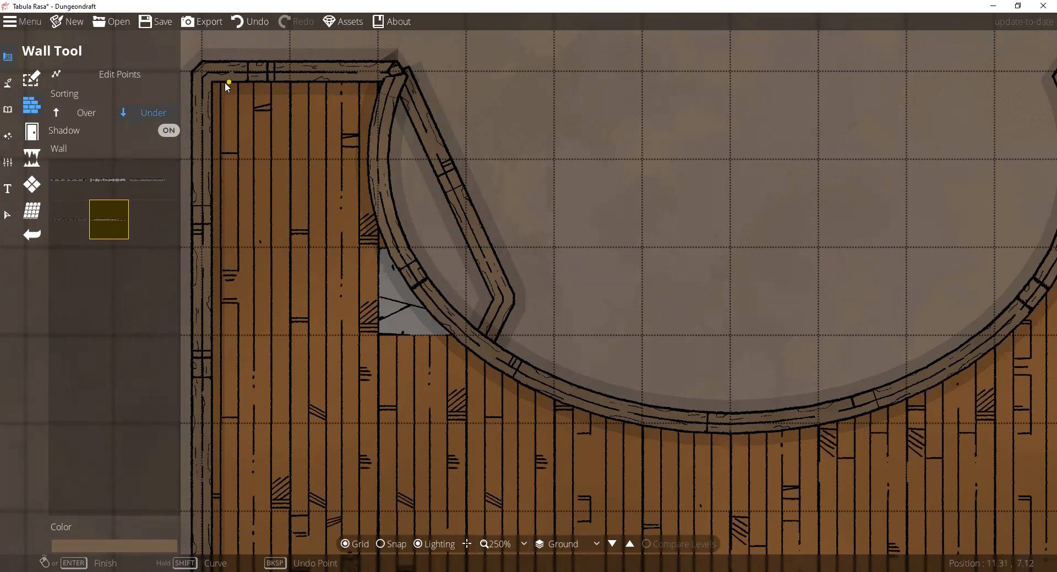
- Try a dark grey floor between the curved and angled walls, and undo it together with the angled wall
click(31, 79)
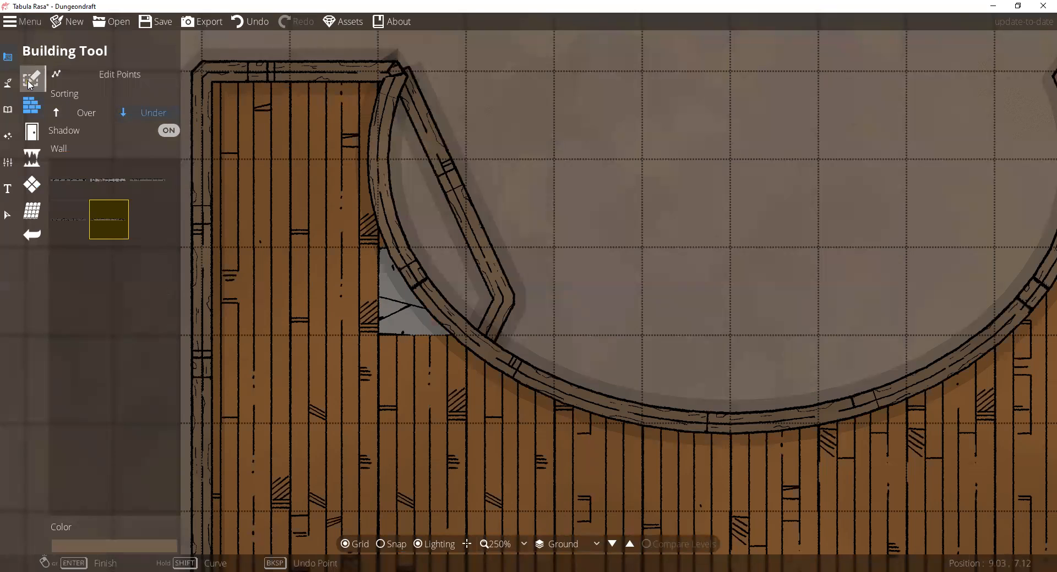
click(56, 196)
drag(431, 205, 448, 226)
click(256, 24)
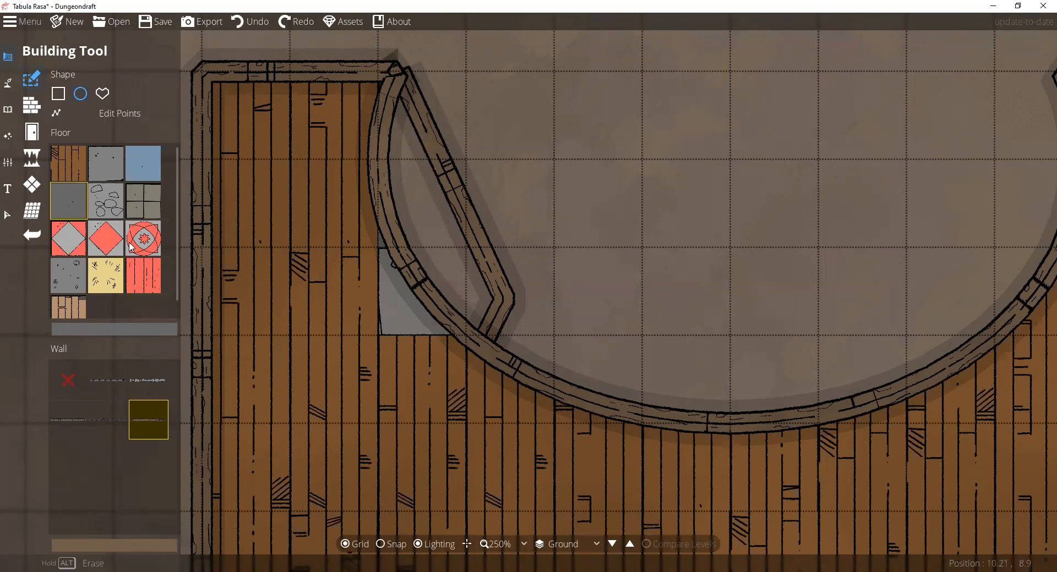
click(32, 184)
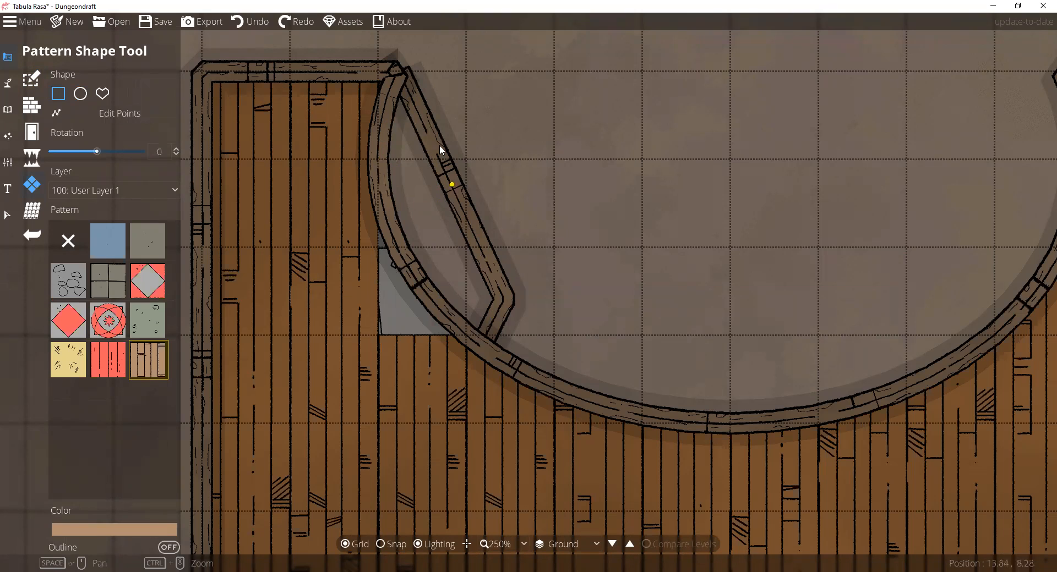
click(261, 24)
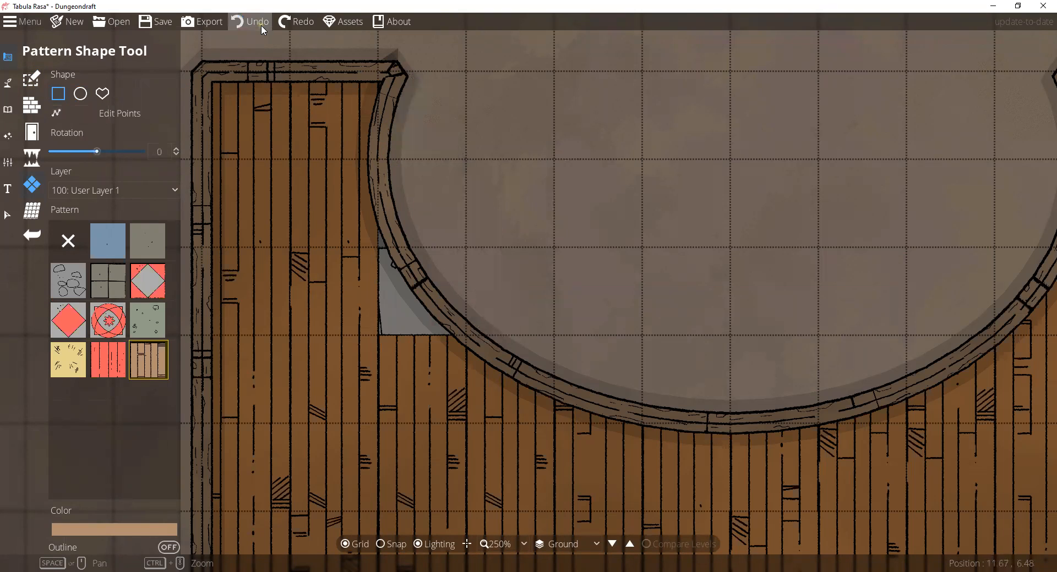
- Cover the grey floor patch beside the curved wall with the brown wooden plank floor using the Building Tool
click(31, 106)
click(31, 79)
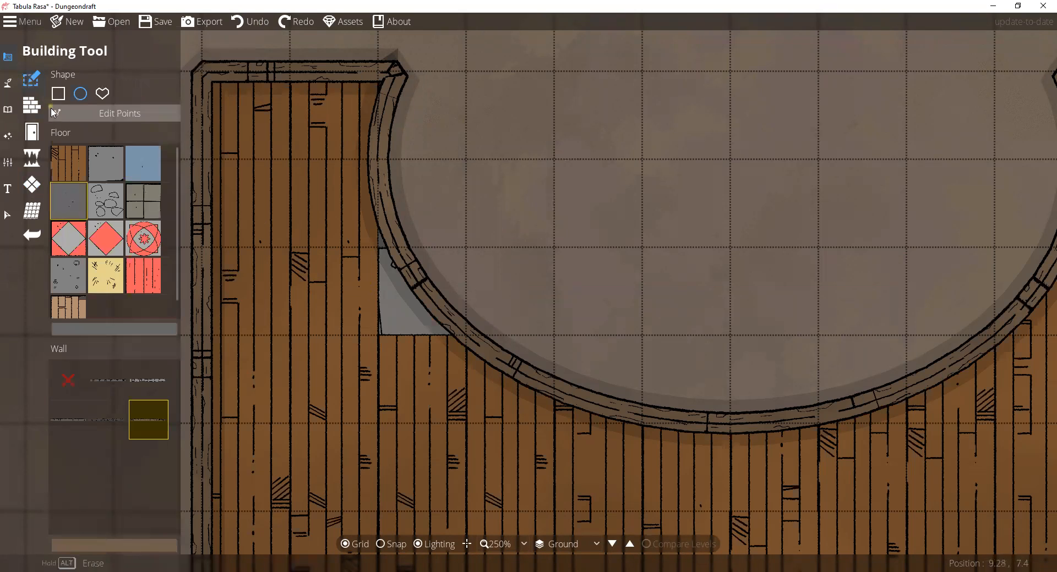
drag(332, 273, 391, 309)
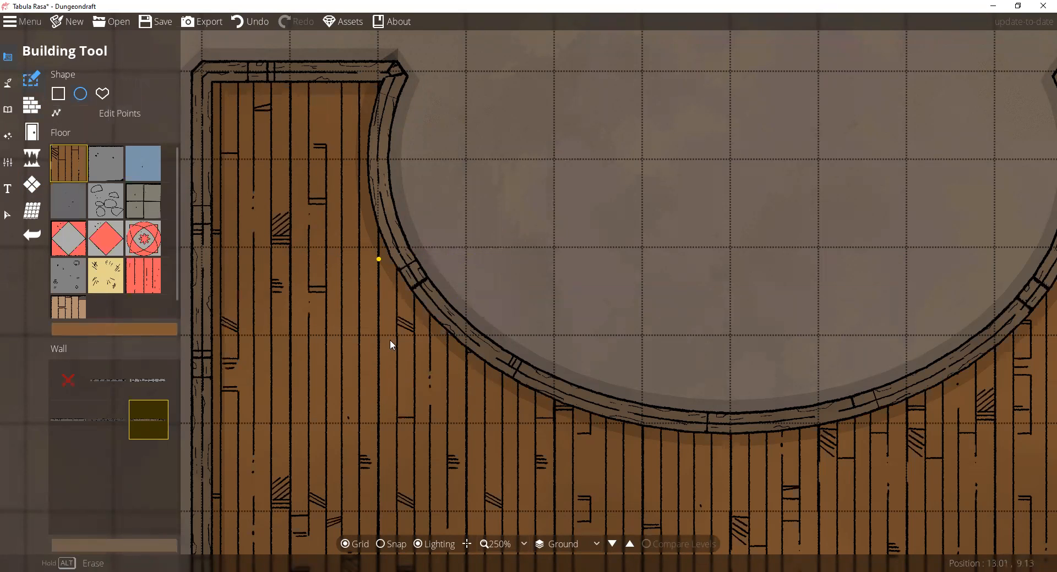
key(Down)
key(Right)
scroll(400, 330, down, 4)
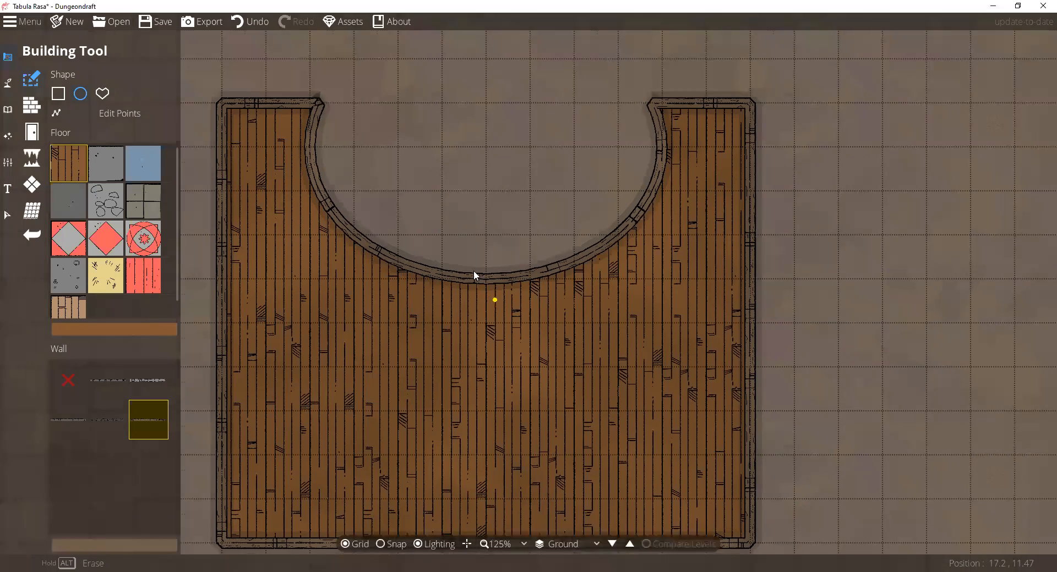
- Turn on grid snapping and extend the building with a freeform wooden shape, slanting from its two north corners to a base widened by five squares on each side
scroll(421, 253, down, 2)
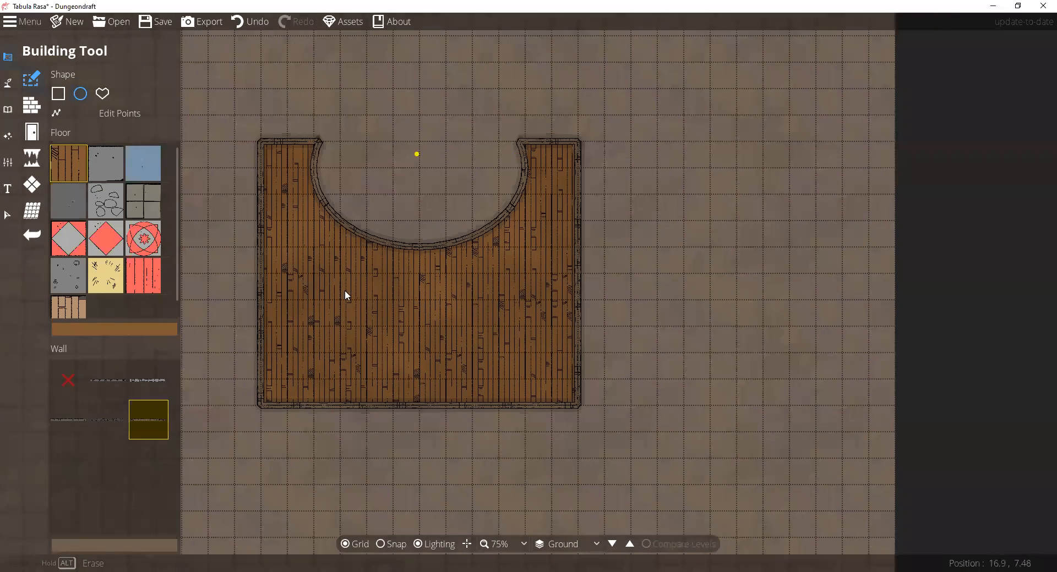
drag(407, 307, 420, 276)
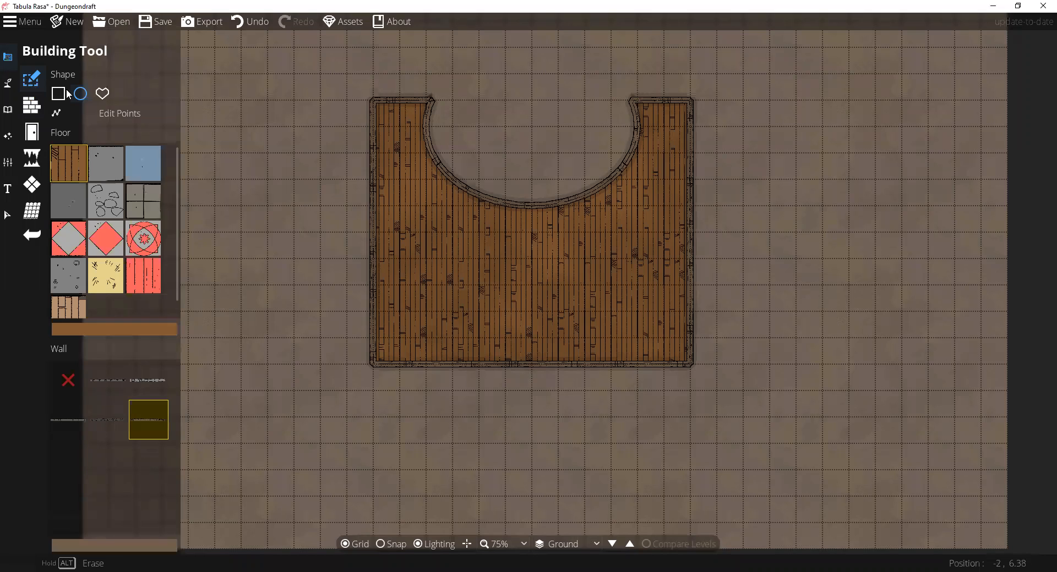
click(28, 105)
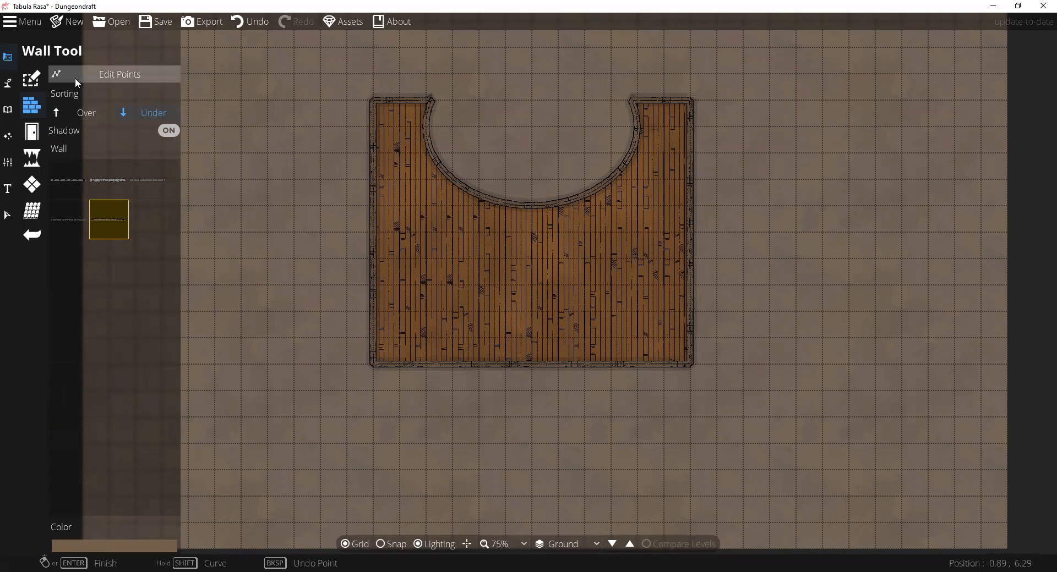
click(32, 79)
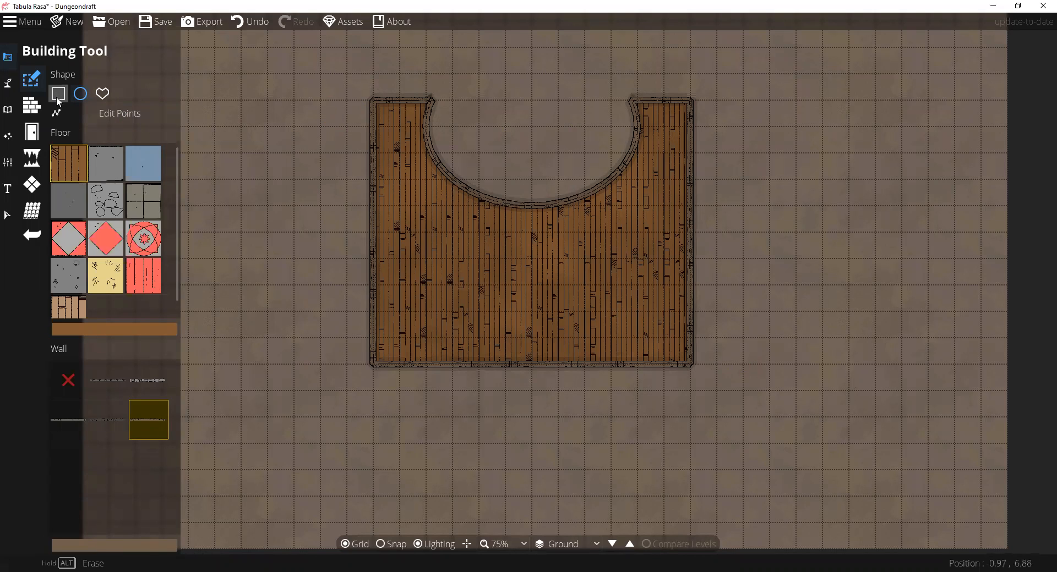
click(104, 94)
click(385, 544)
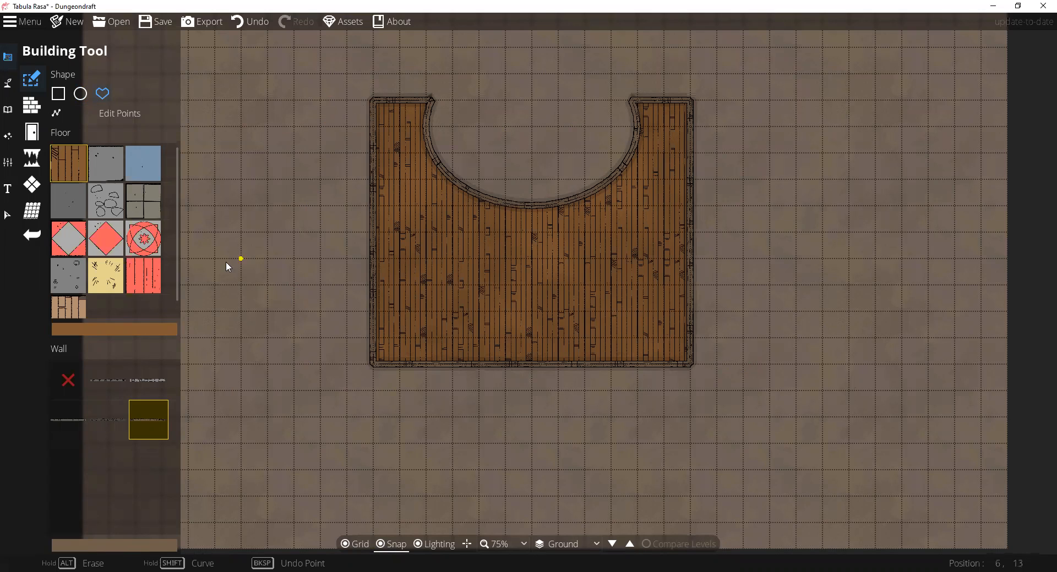
click(373, 105)
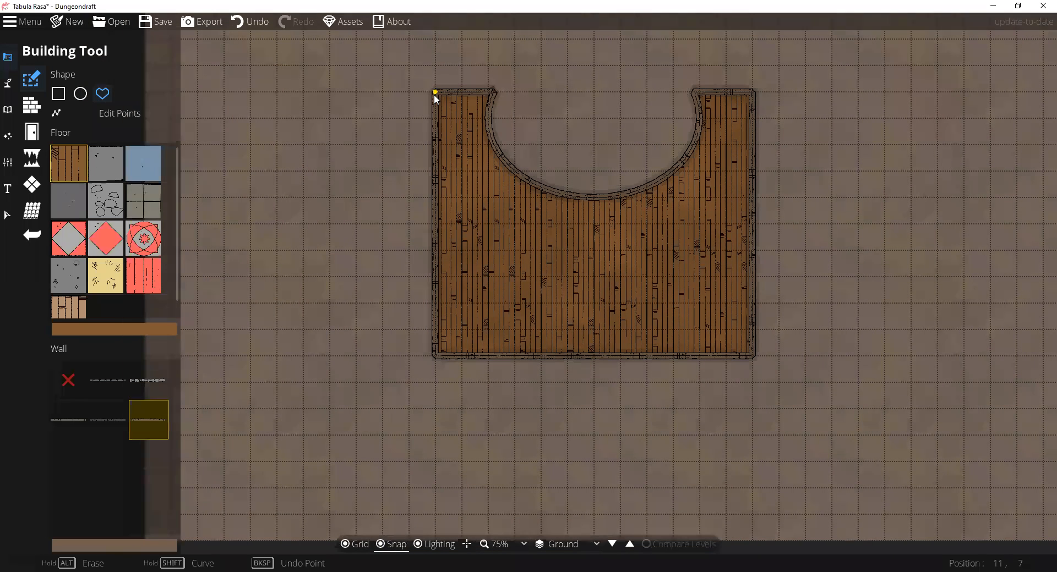
click(297, 355)
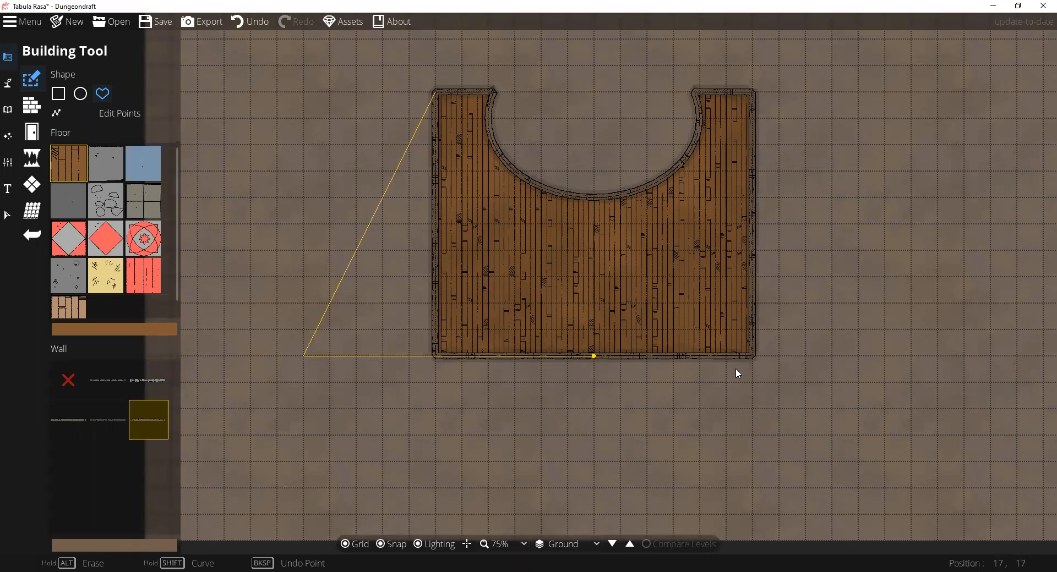
click(884, 363)
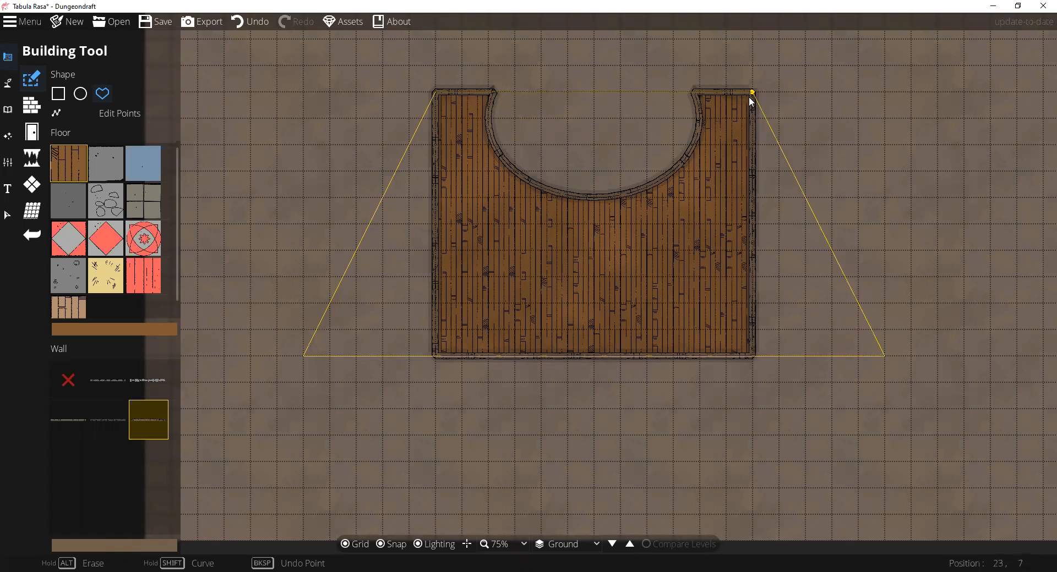
click(750, 97)
click(670, 227)
click(507, 223)
click(432, 94)
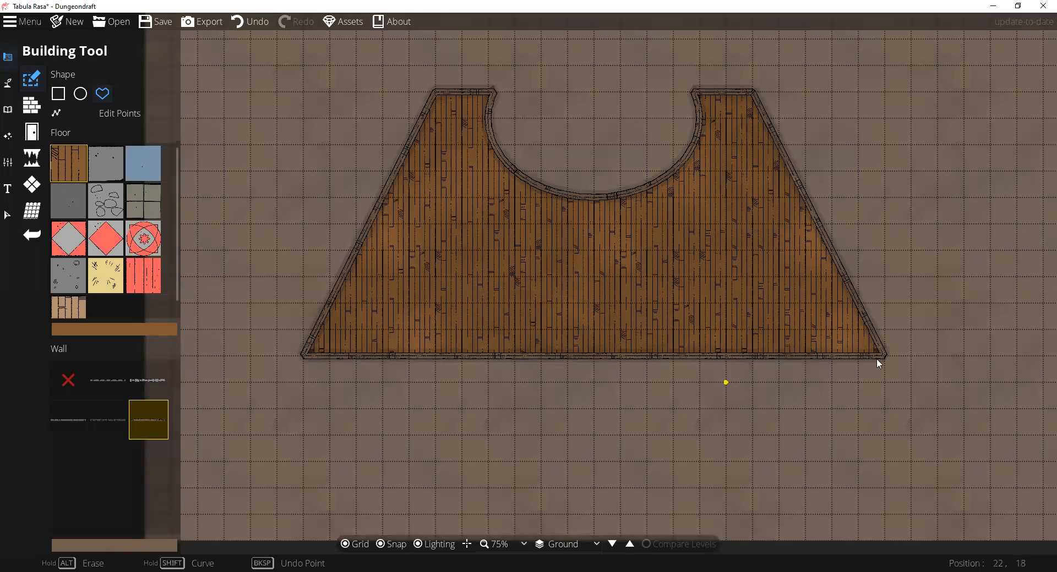
key(Right)
key(Up)
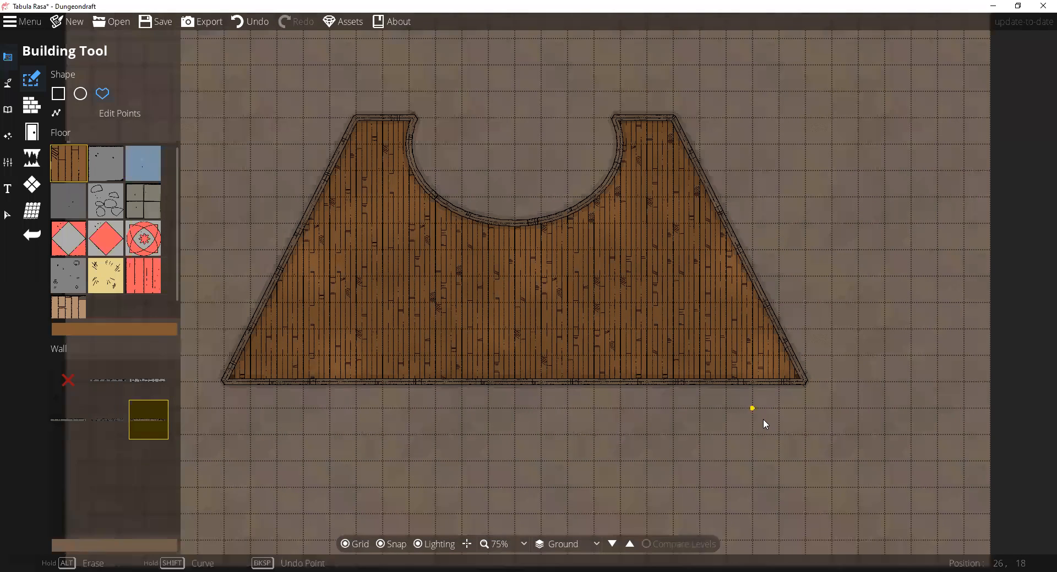
scroll(611, 353, down, 2)
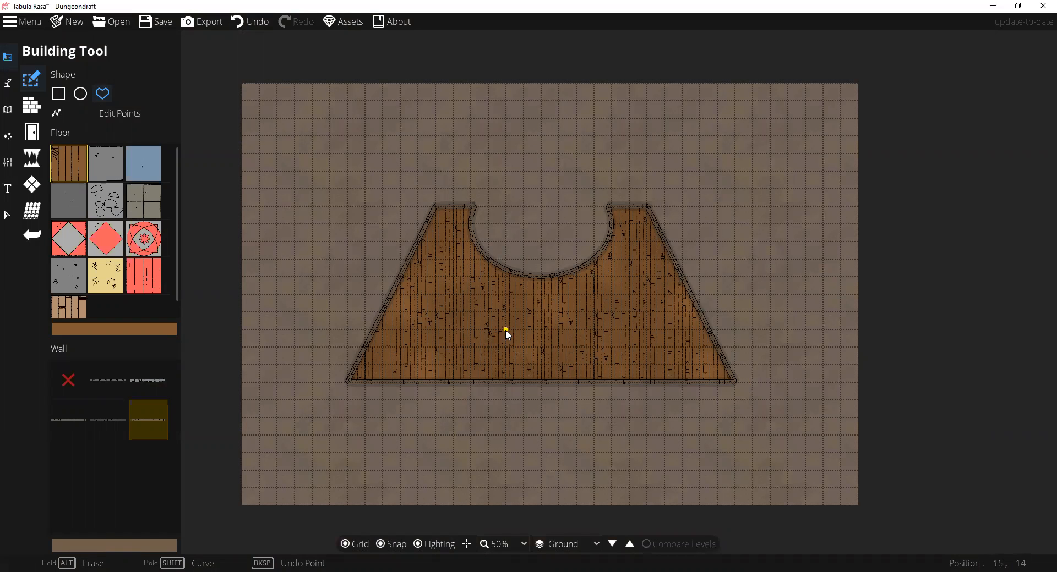
scroll(505, 330, up, 2)
scroll(669, 323, down, 1)
drag(669, 324, 632, 346)
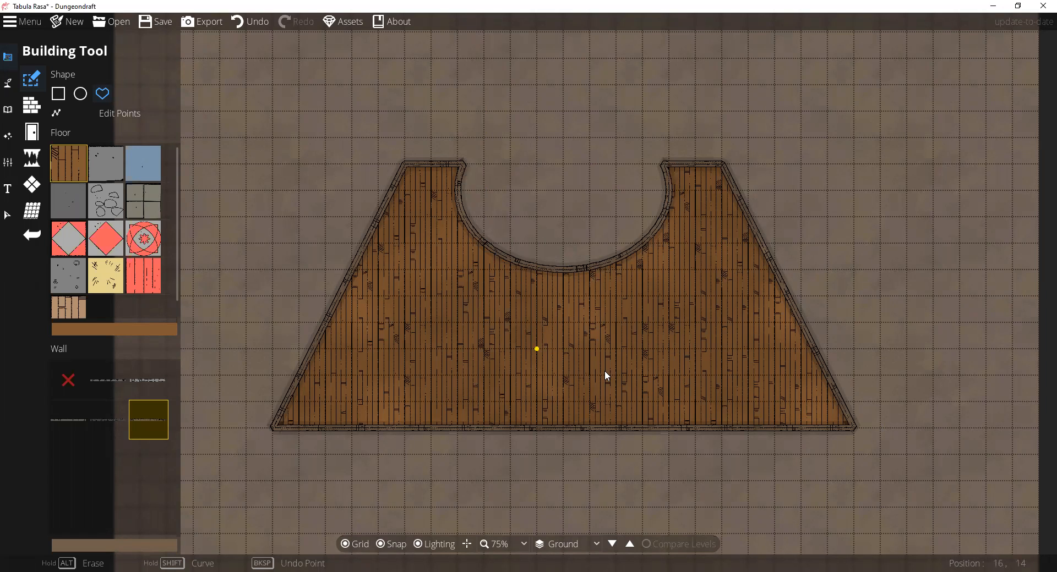
scroll(557, 378, down, 3)
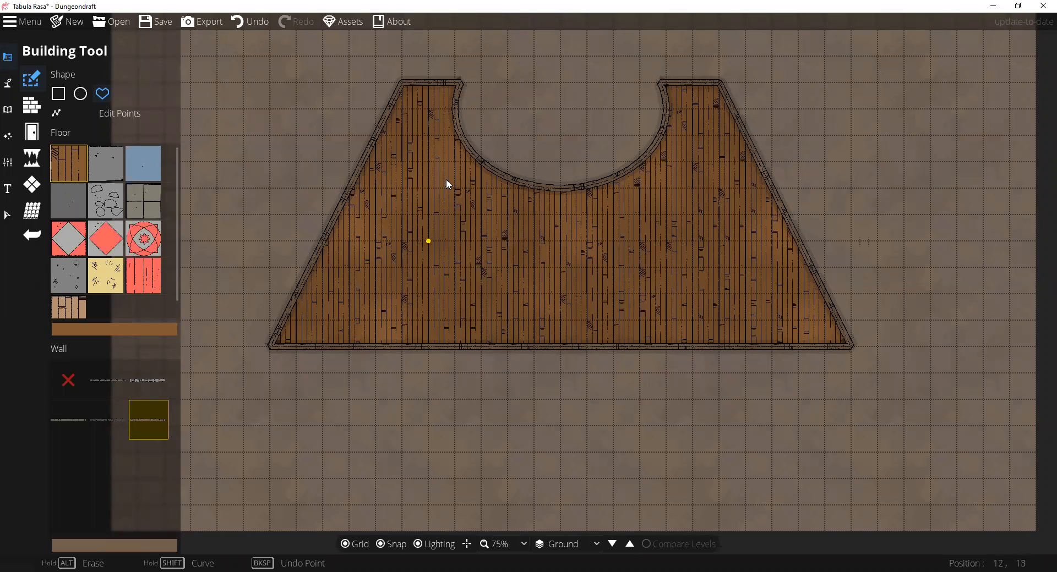
- Add an elliptical wooden bulge about 12 squares wide to the middle of the building's south wall
click(81, 95)
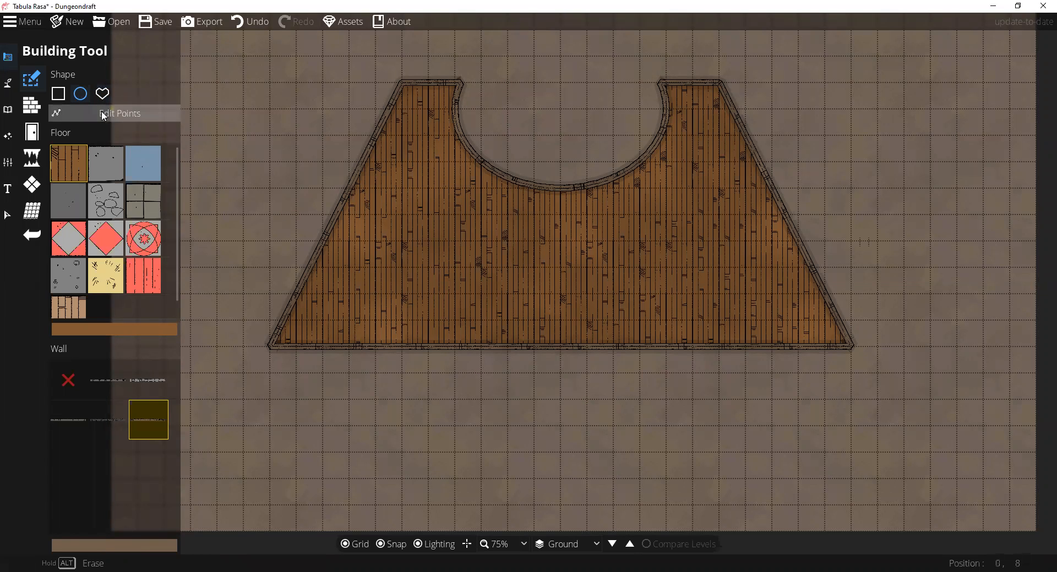
drag(415, 315, 718, 410)
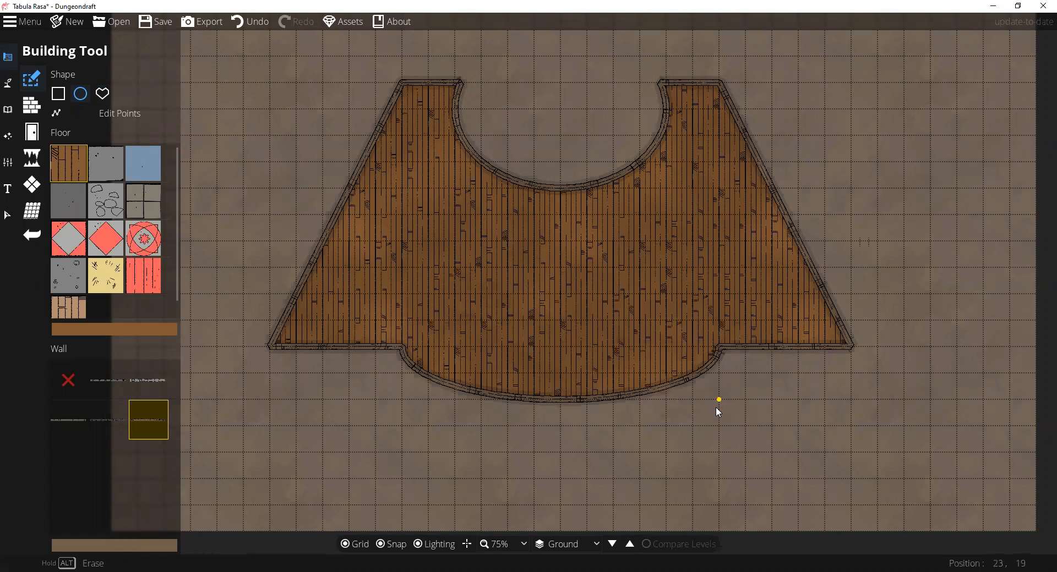
scroll(665, 303, down, 1)
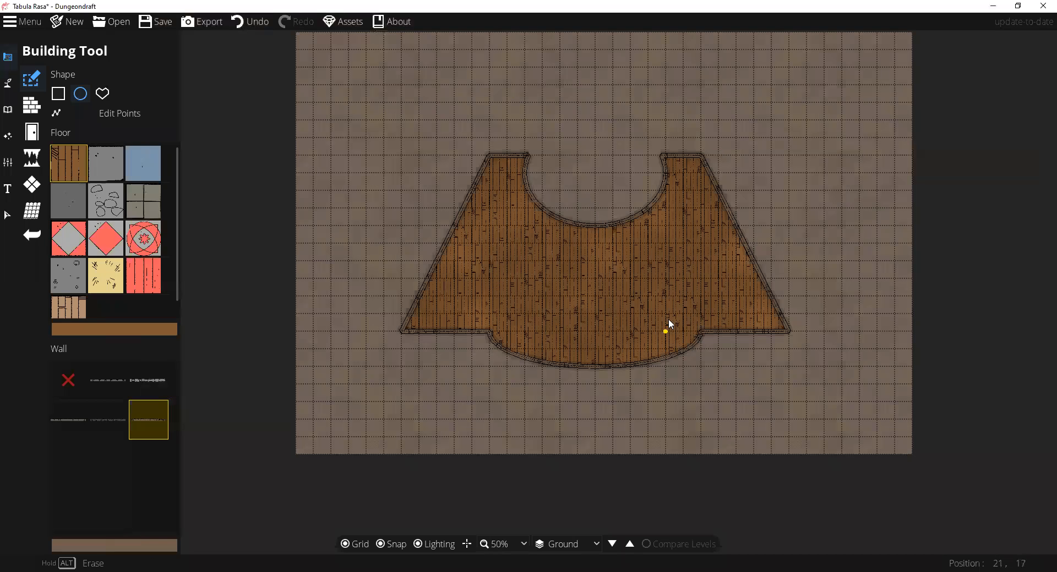
scroll(649, 299, up, 1)
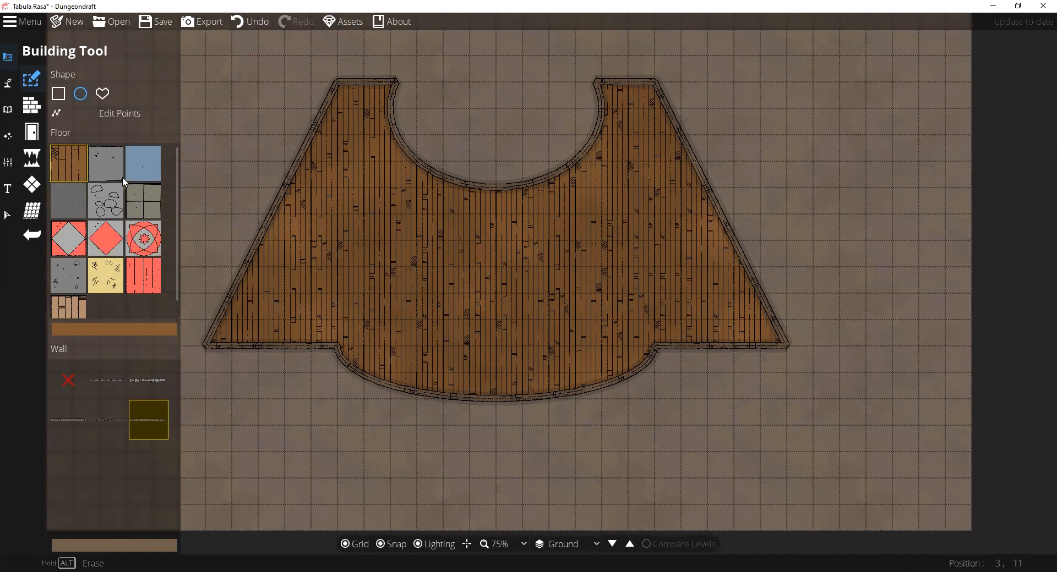
- Turn off snapping and lay a one-square-wide grey stone floor strip running north from the west end of the curved bulge
click(101, 160)
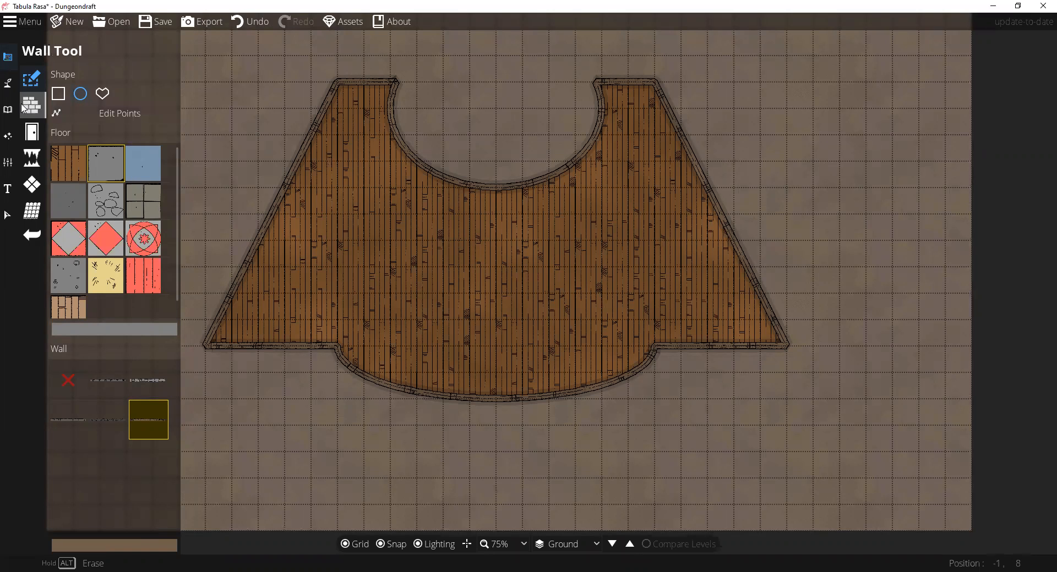
drag(380, 265, 427, 286)
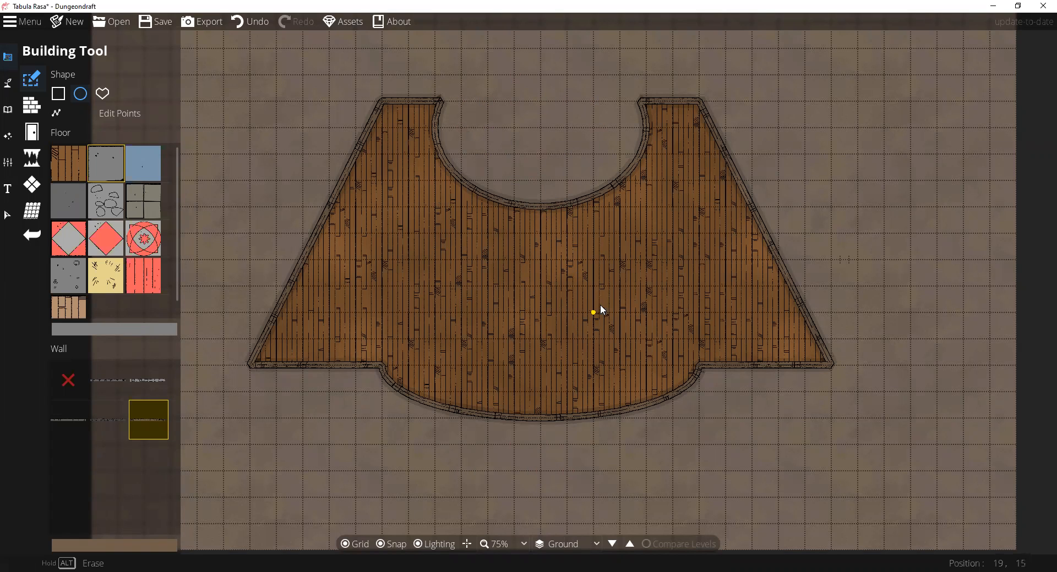
scroll(555, 316, down, 1)
scroll(527, 325, up, 1)
scroll(524, 146, up, 1)
scroll(515, 179, down, 1)
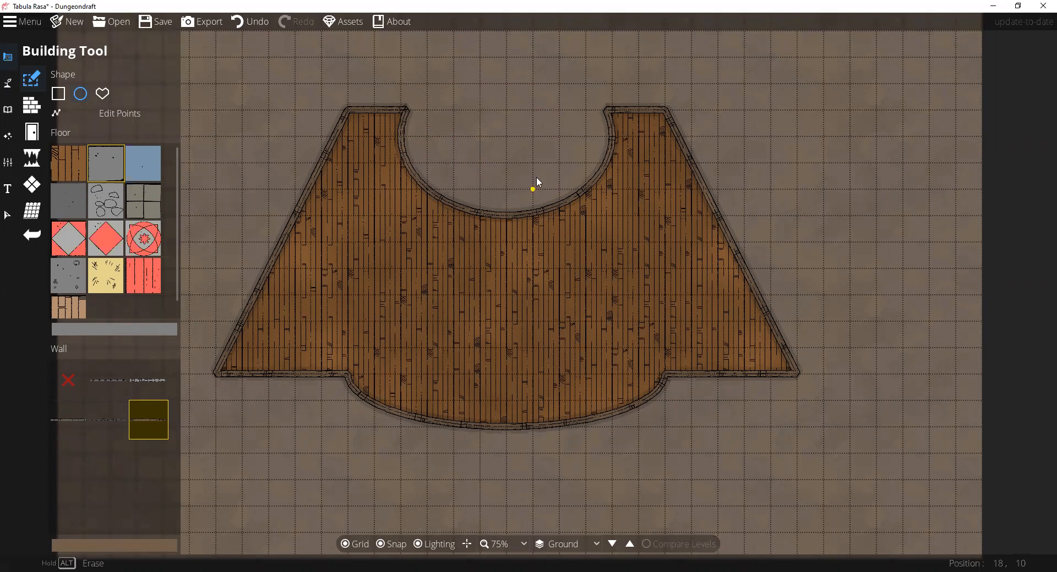
scroll(548, 338, down, 4)
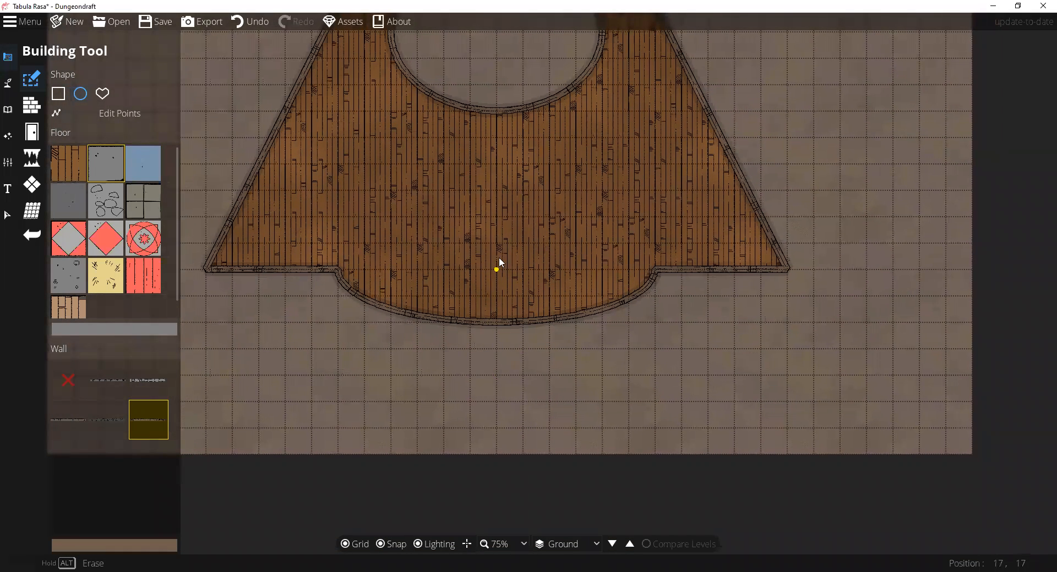
scroll(500, 258, up, 2)
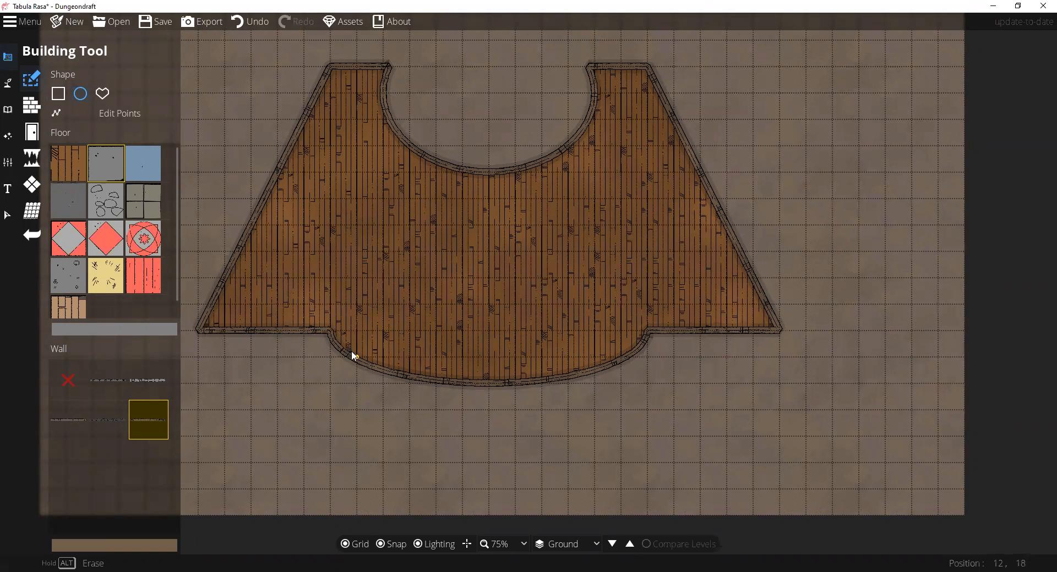
click(382, 544)
drag(356, 357, 342, 174)
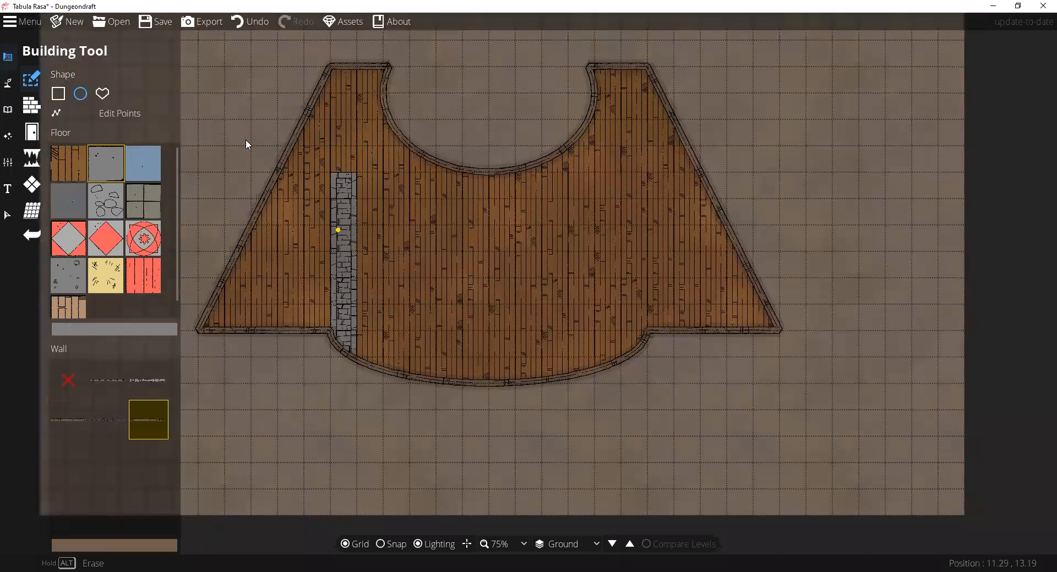
- Extend the stone floor eastward from the north end of the vertical strip, using the rectangle shape
click(61, 95)
drag(366, 181, 378, 206)
click(68, 163)
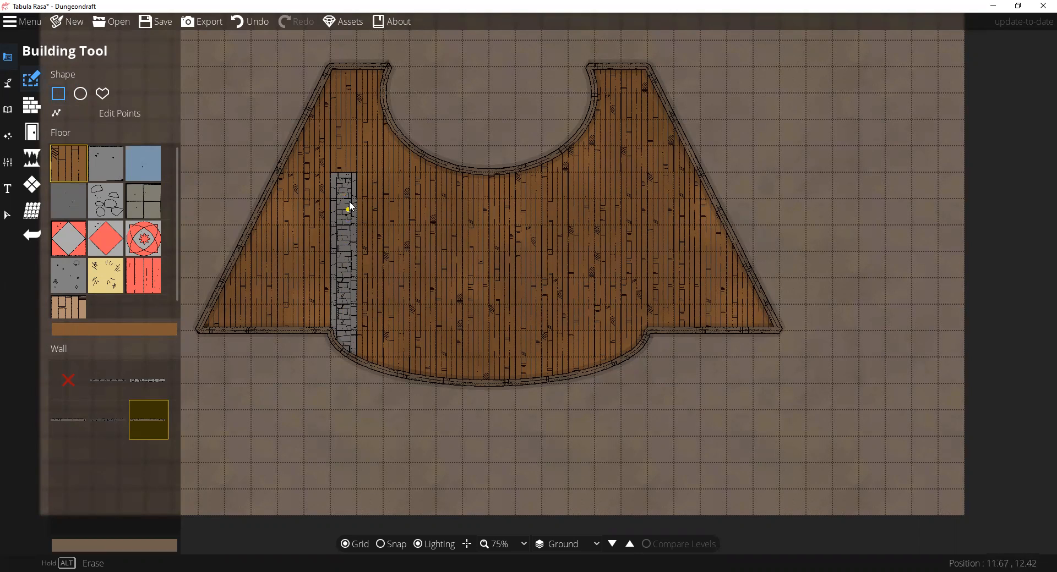
click(102, 169)
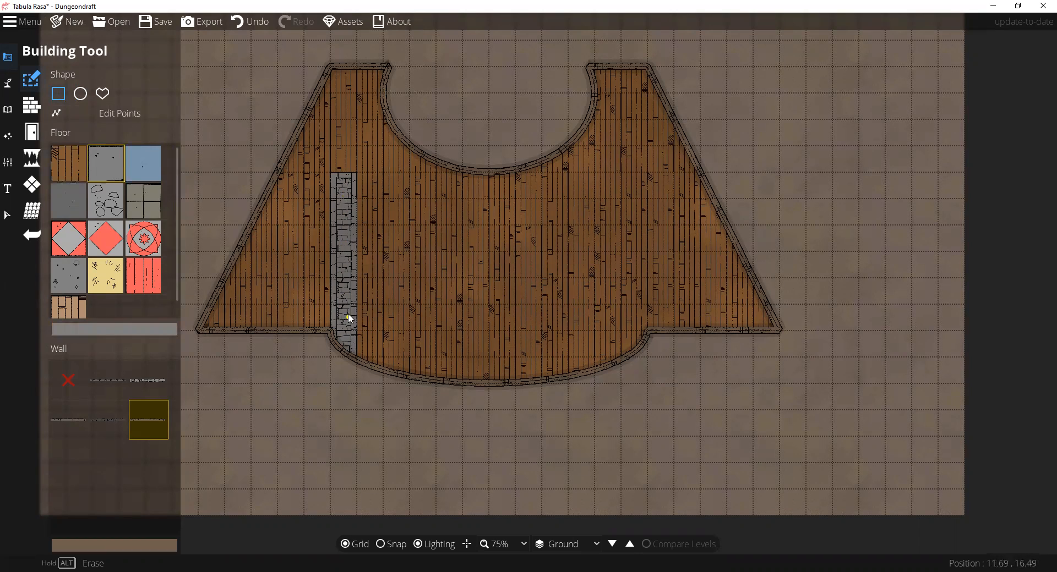
drag(344, 186, 426, 193)
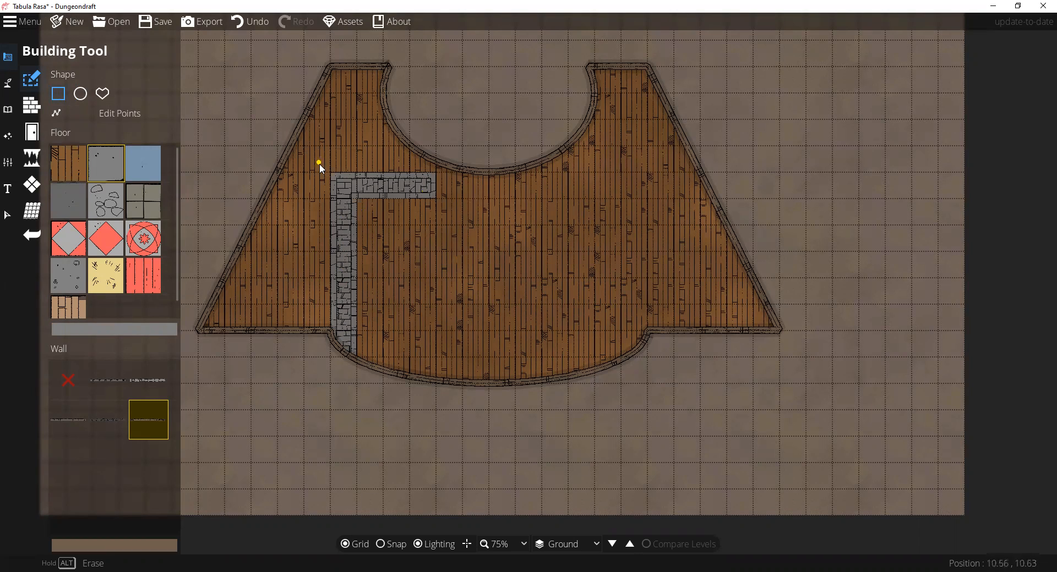
- Try a stone block and a dark grey tile at the stone path's northwest corner, and cover the extra tiles with wooden planks
drag(320, 165, 320, 165)
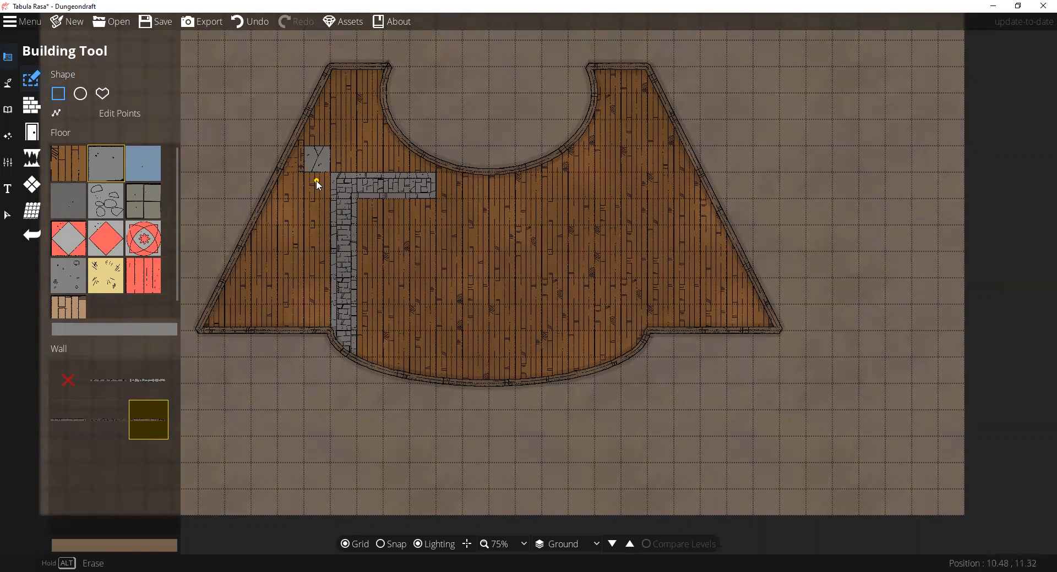
drag(319, 160, 351, 193)
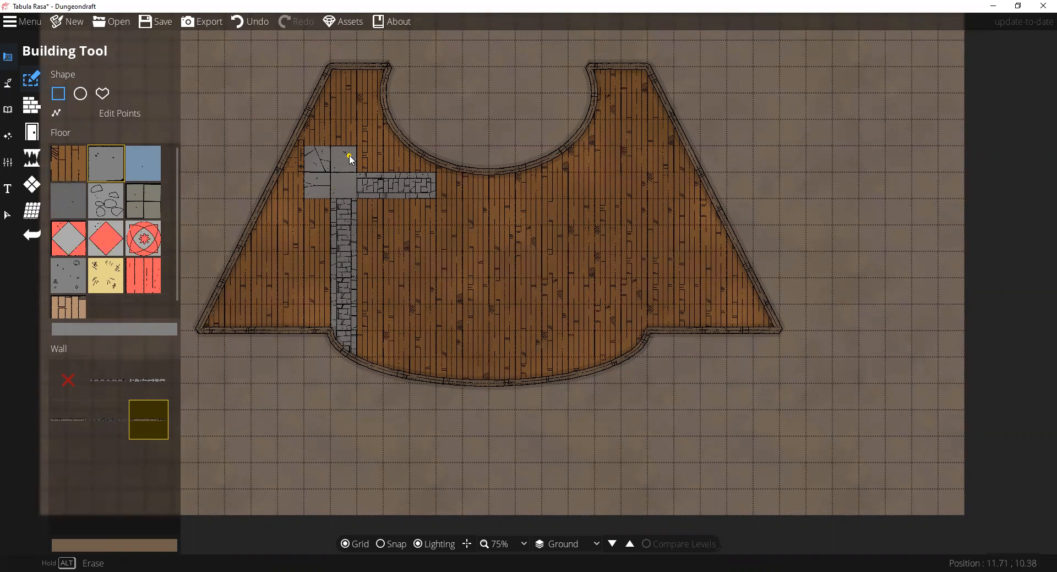
click(75, 196)
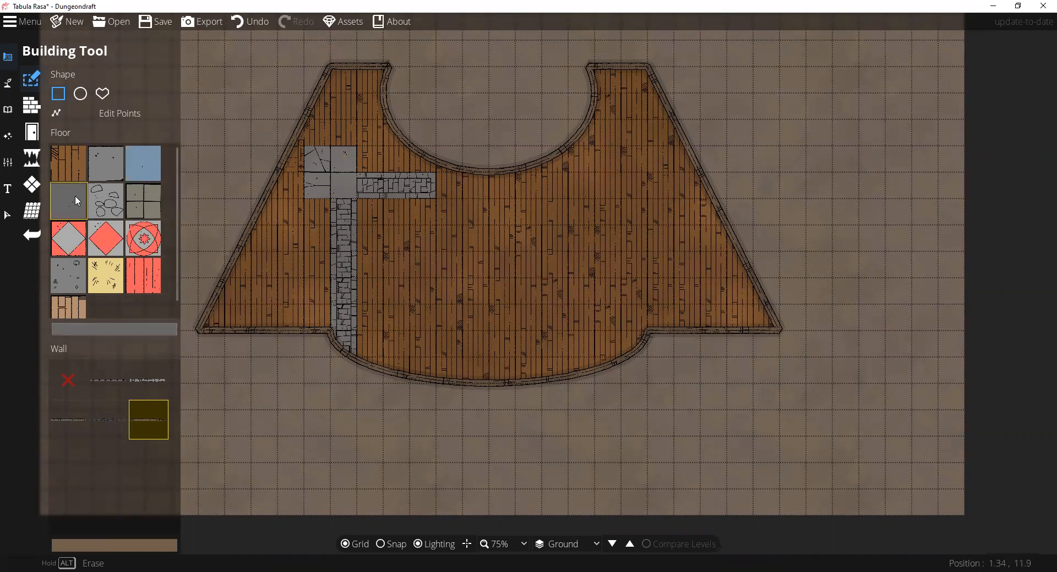
click(349, 163)
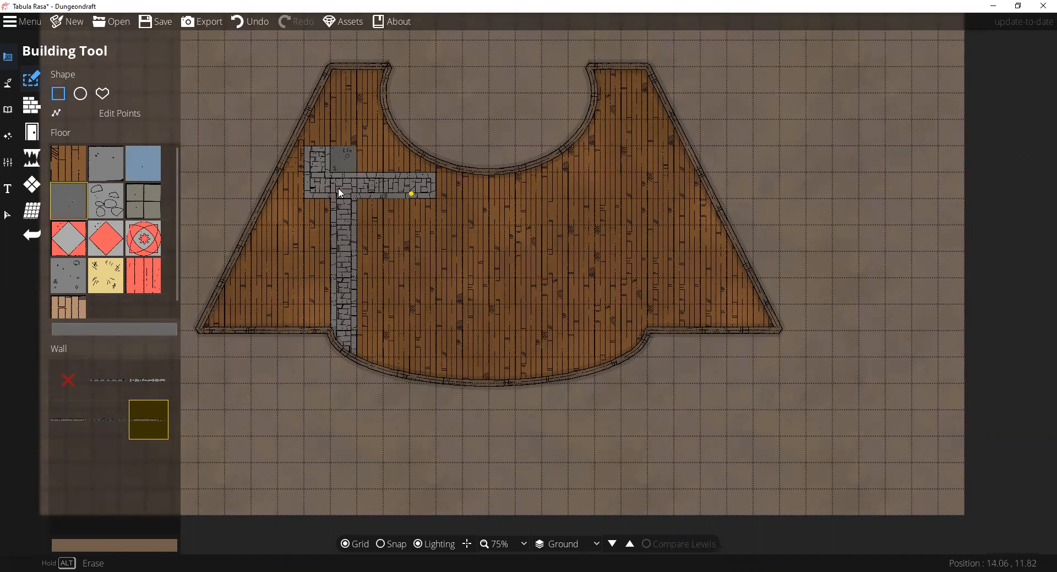
click(80, 163)
drag(345, 161, 319, 186)
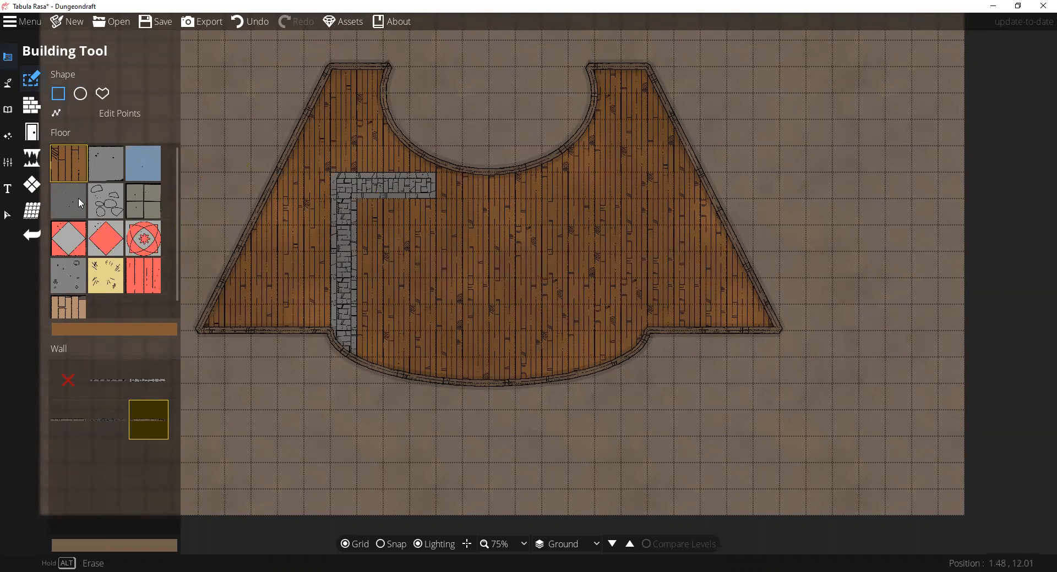
- Continue the stone path east and down to the bulge's east end, and add a branch from its west side to the slanted west wall
click(106, 164)
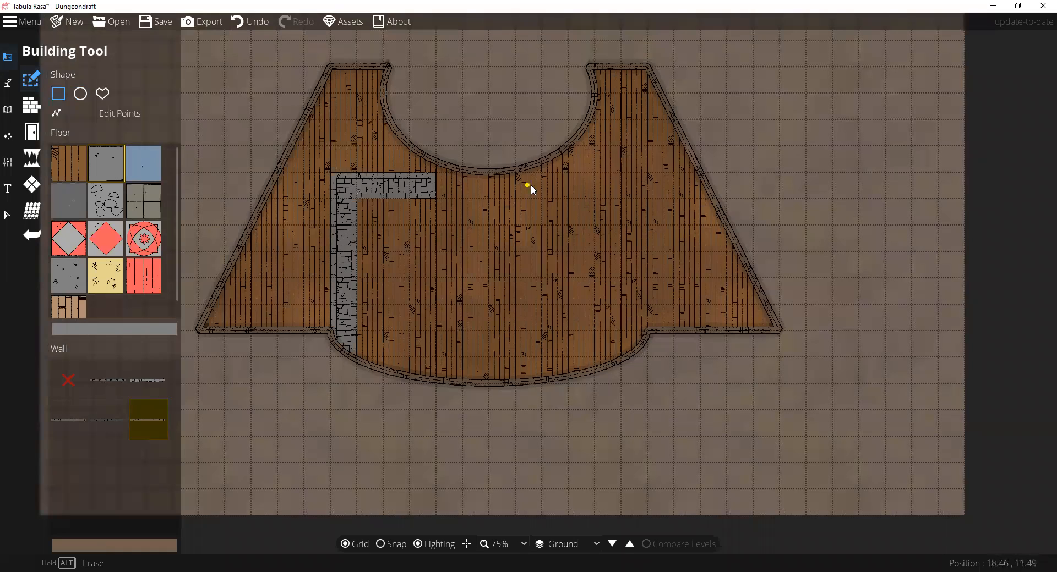
drag(432, 188, 632, 342)
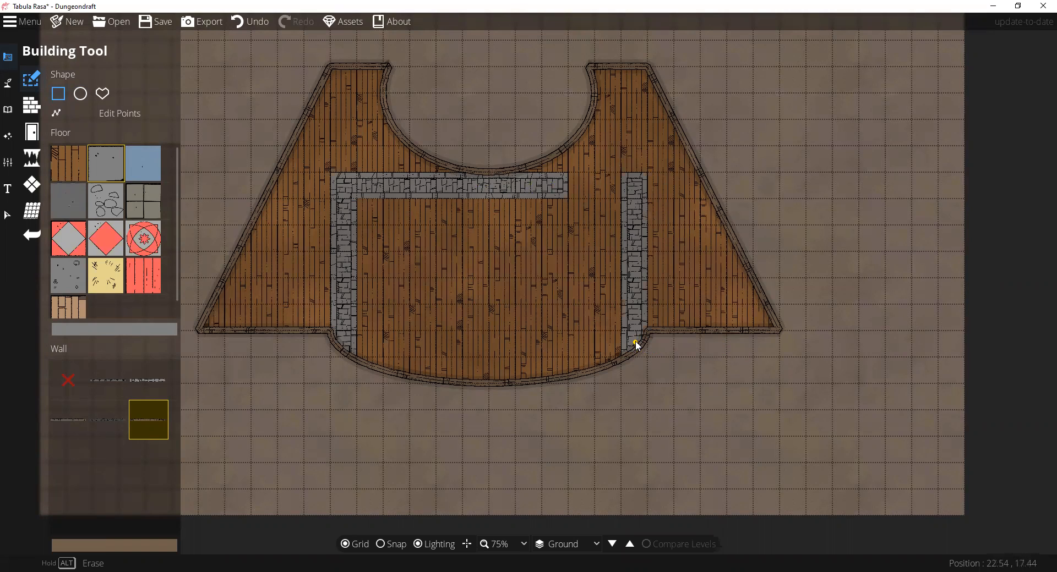
drag(569, 189, 633, 188)
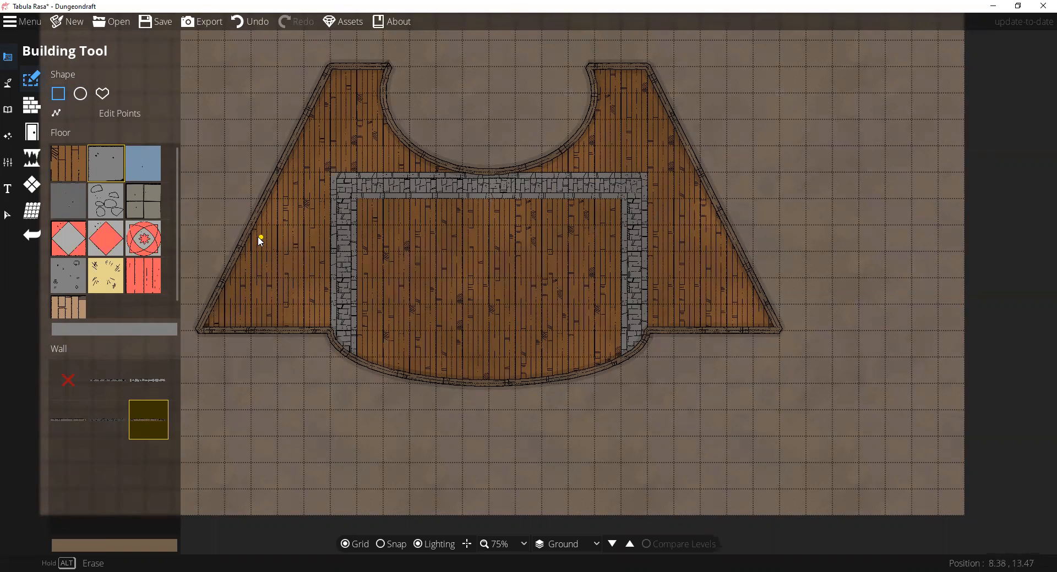
mouse_move(249, 242)
mouse_down()
mouse_move(380, 248)
mouse_move(333, 254)
mouse_move(345, 259)
mouse_up()
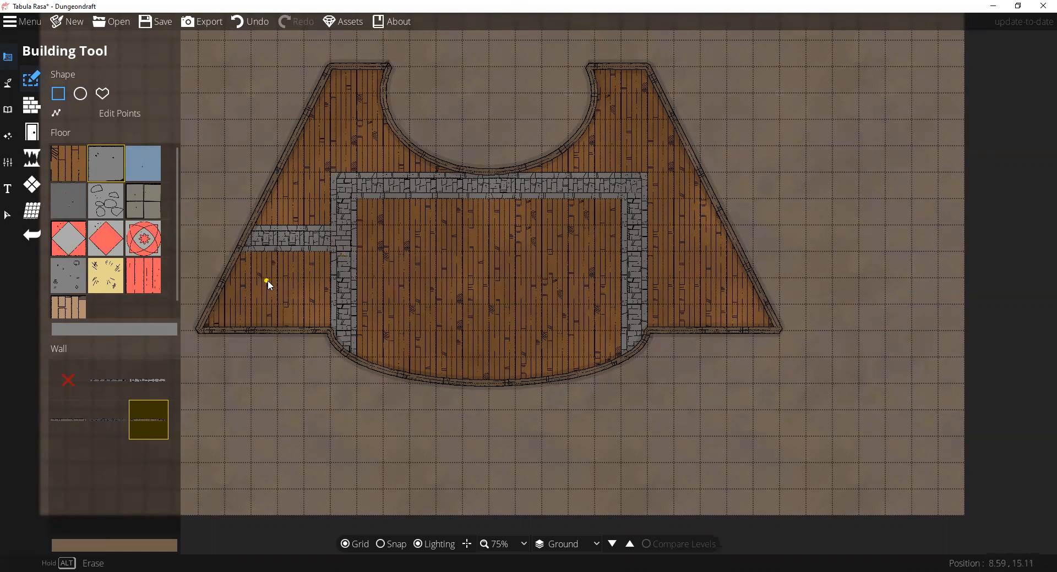
- Add a stone branch from the path's northwest corner west to the slanted wall, and another from its east part to the north edge
drag(296, 158, 344, 163)
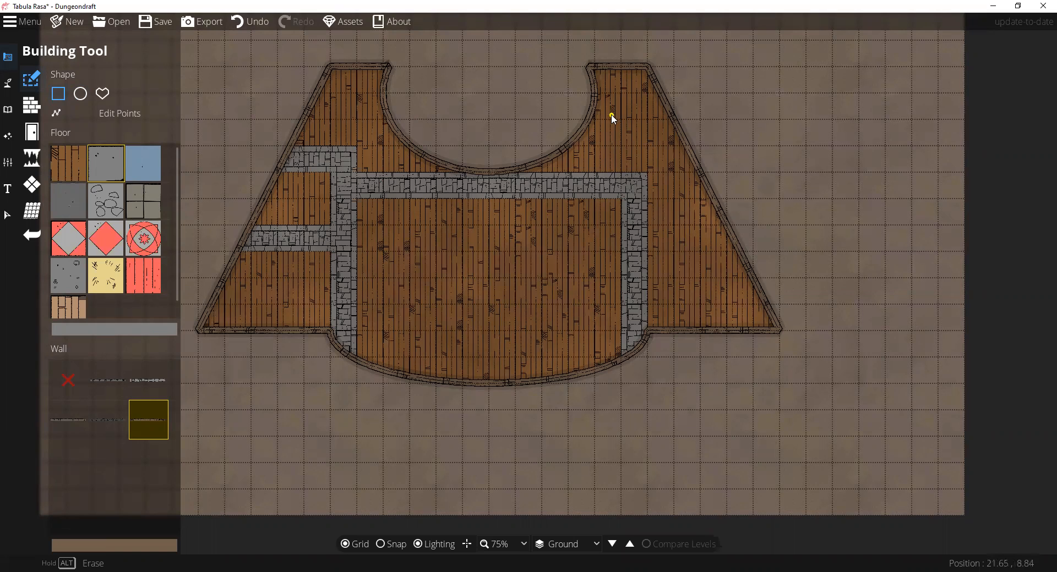
drag(607, 81, 600, 202)
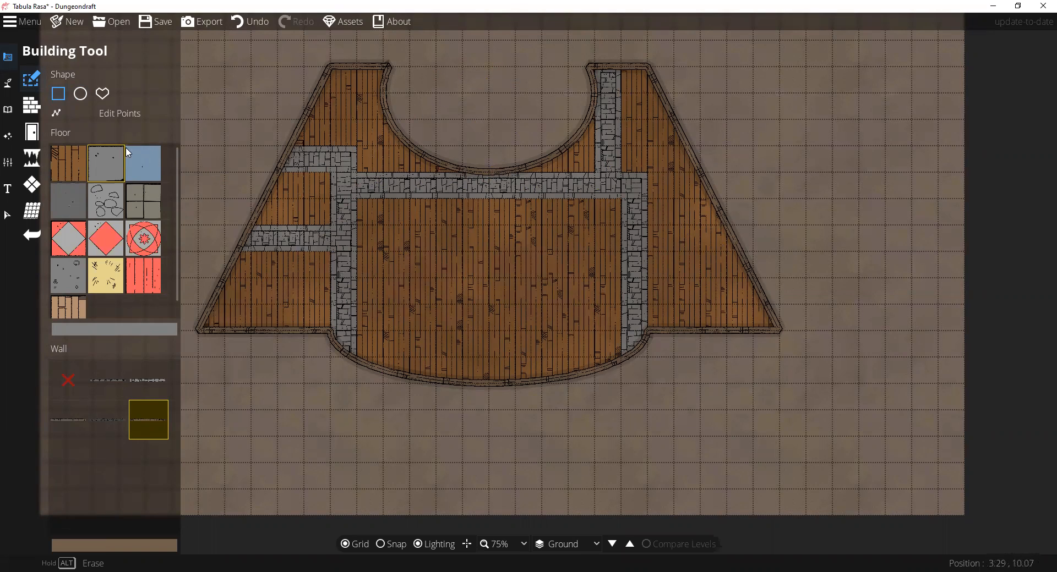
- Turn on snapping with the Wall tool and draw a wooden wall along the west, north and east sides of the central room
click(33, 109)
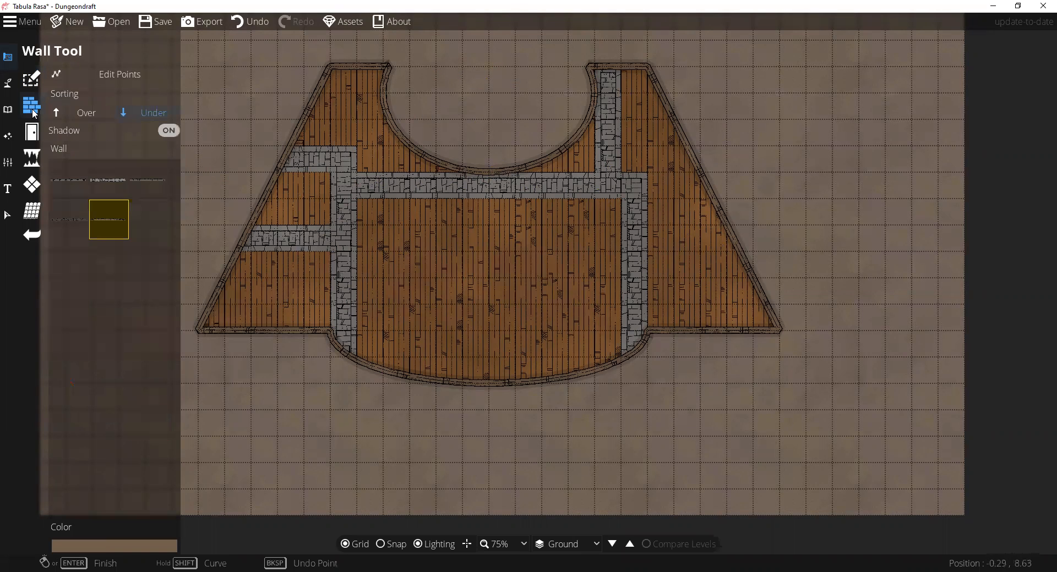
click(380, 544)
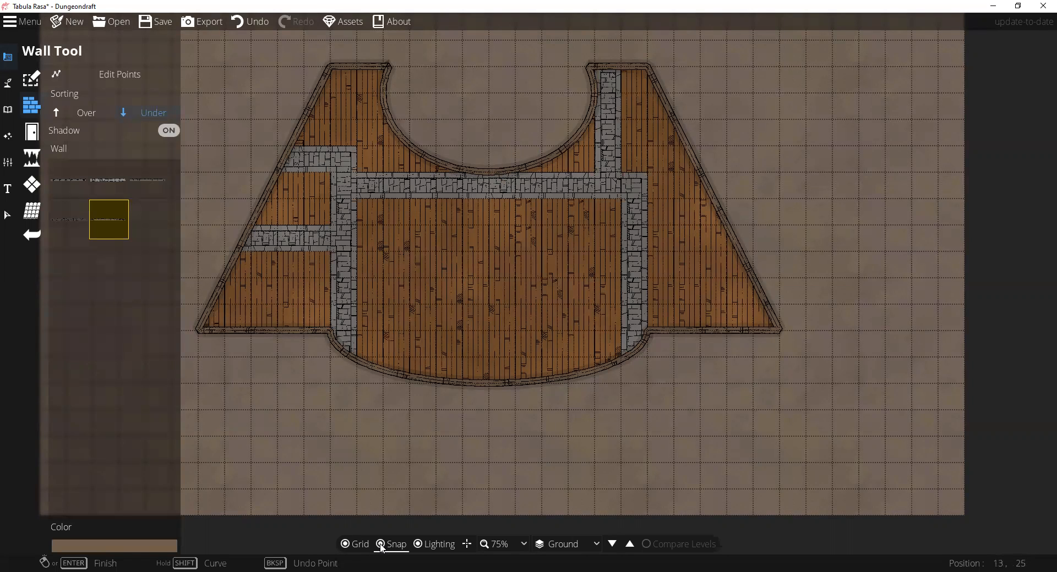
click(357, 358)
click(357, 199)
click(621, 199)
right_click(620, 376)
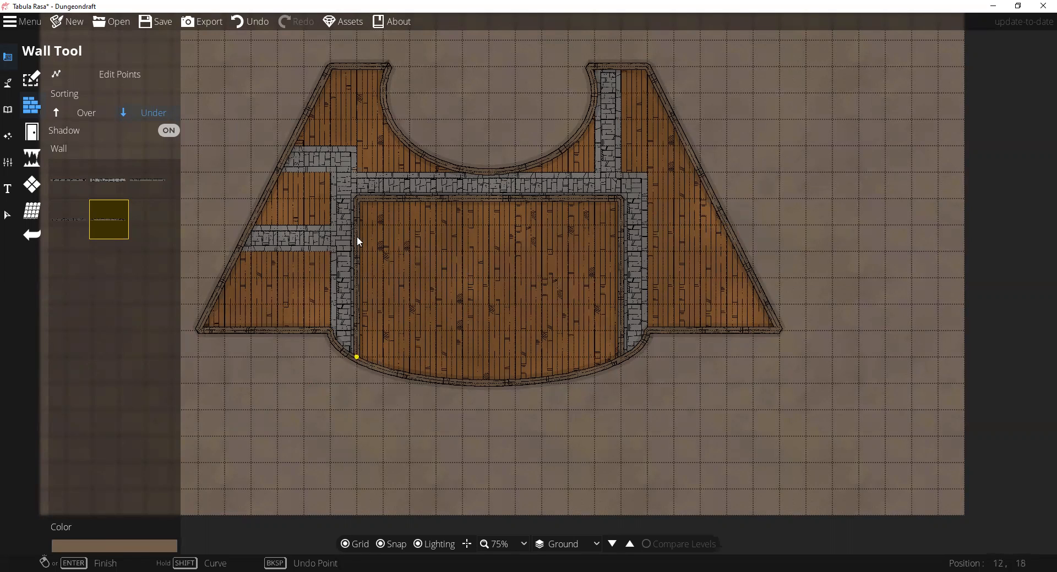
- Draw a wall along the stone path's outer east side, from the bulge's east end up to the north edge
click(654, 327)
click(626, 177)
click(620, 68)
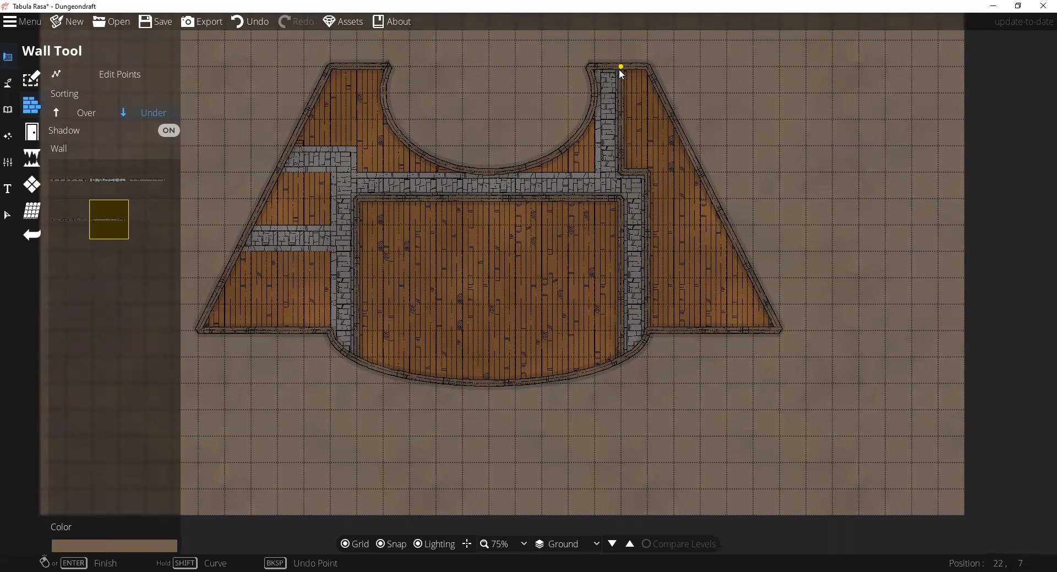
- Draw a wall along the path's north side, from the curved wall's east side around the northwest corner to past the slanted west wall
click(595, 90)
click(596, 173)
click(356, 172)
click(356, 147)
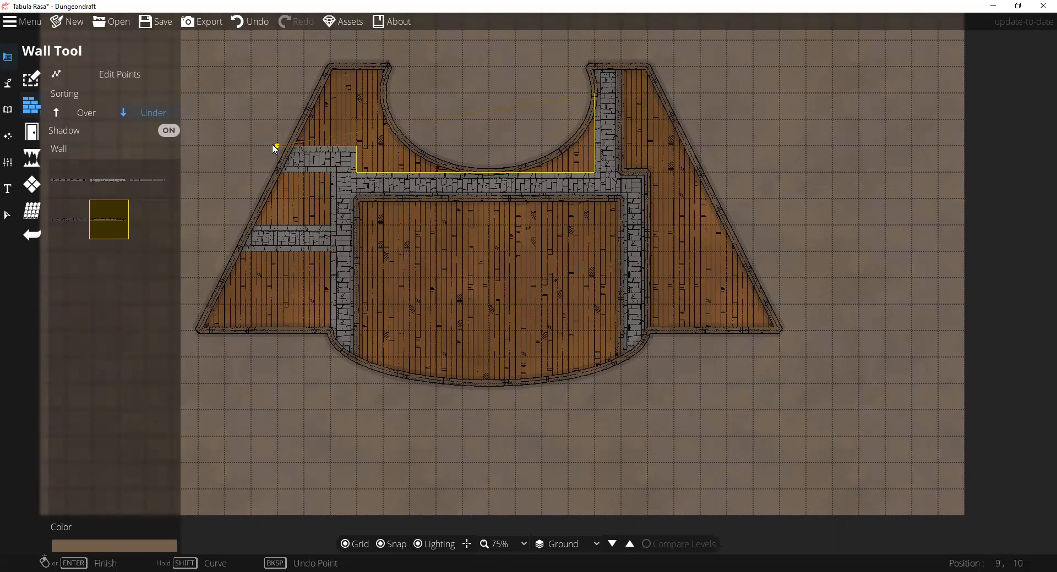
right_click(274, 145)
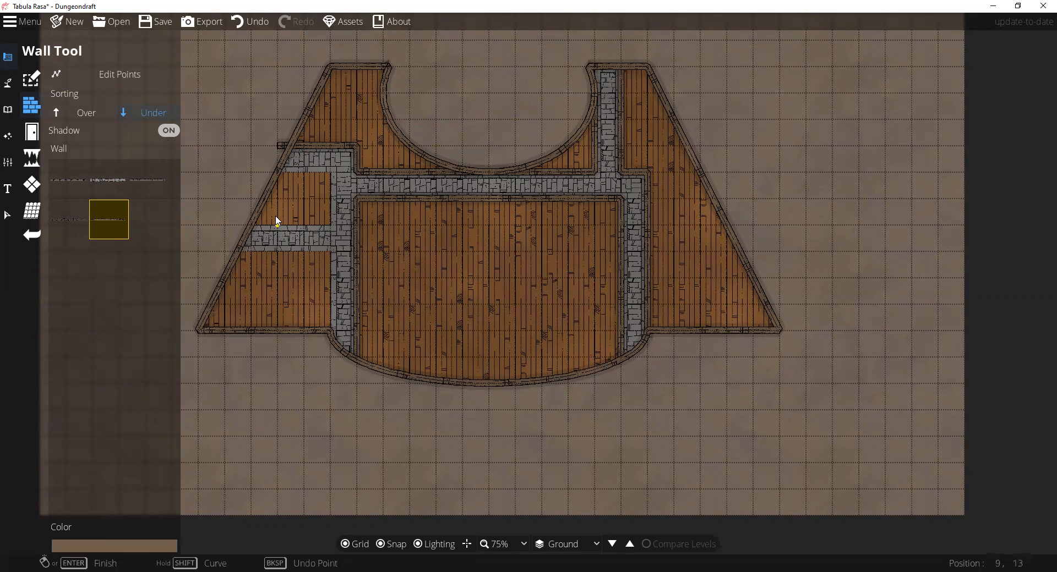
- Wall in the small west room between the two stone branches along its north, east and south sides
click(270, 172)
click(330, 173)
click(328, 225)
click(237, 227)
right_click(238, 226)
- Draw a wall along the north and east sides of the southwest room, ending at the building's south wall
key(Left)
key(Down)
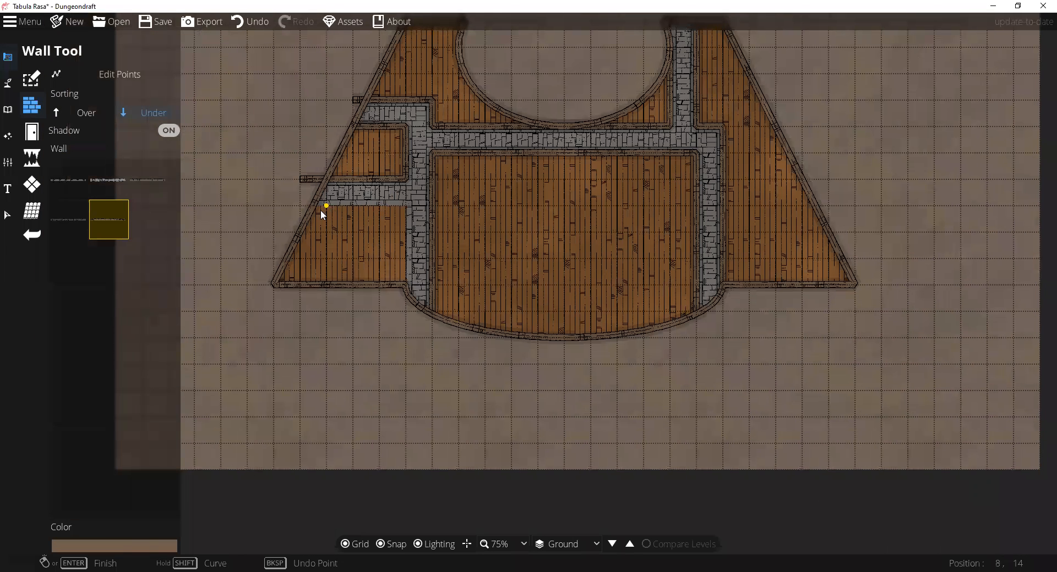
click(309, 210)
click(405, 205)
click(405, 283)
right_click(405, 283)
- Divide the east wing into three rooms with two horizontal walls running from the path's wall to the slanted east wall
key(Right)
key(Up)
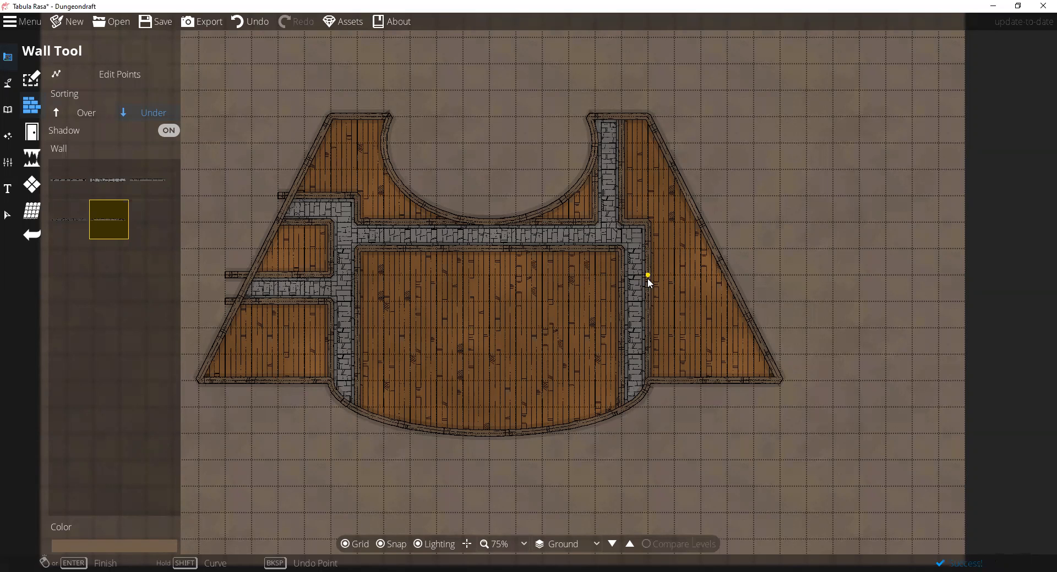
drag(359, 273, 366, 239)
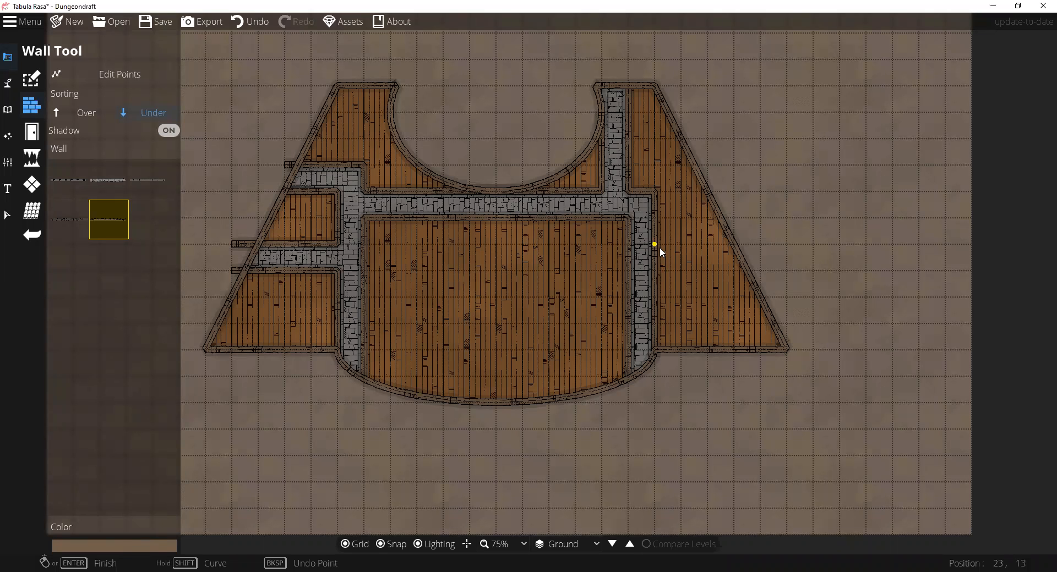
double_click(730, 246)
double_click(707, 192)
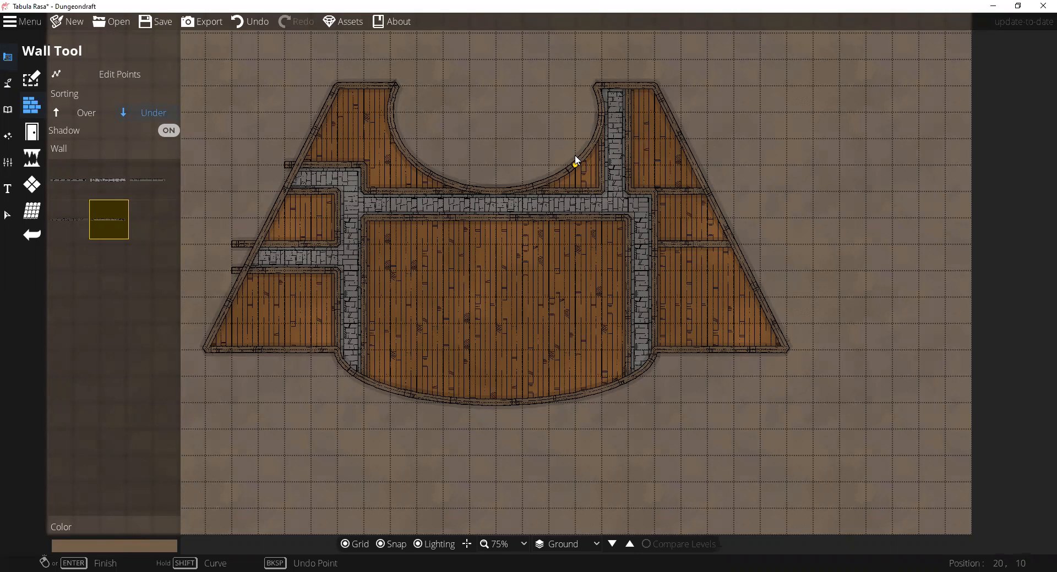
- Draw a diagonal wall from the path's northwest corner to the curved wall, trimming its overhanging end by point editing without snapping
click(363, 165)
click(428, 113)
right_click(428, 113)
click(134, 75)
scroll(429, 125, up, 1)
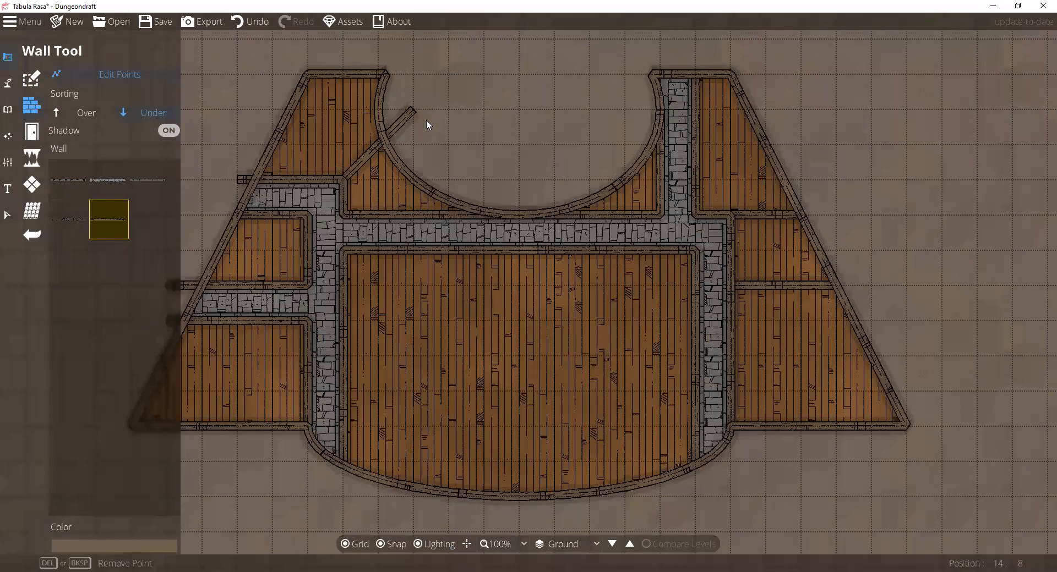
scroll(428, 125, up, 2)
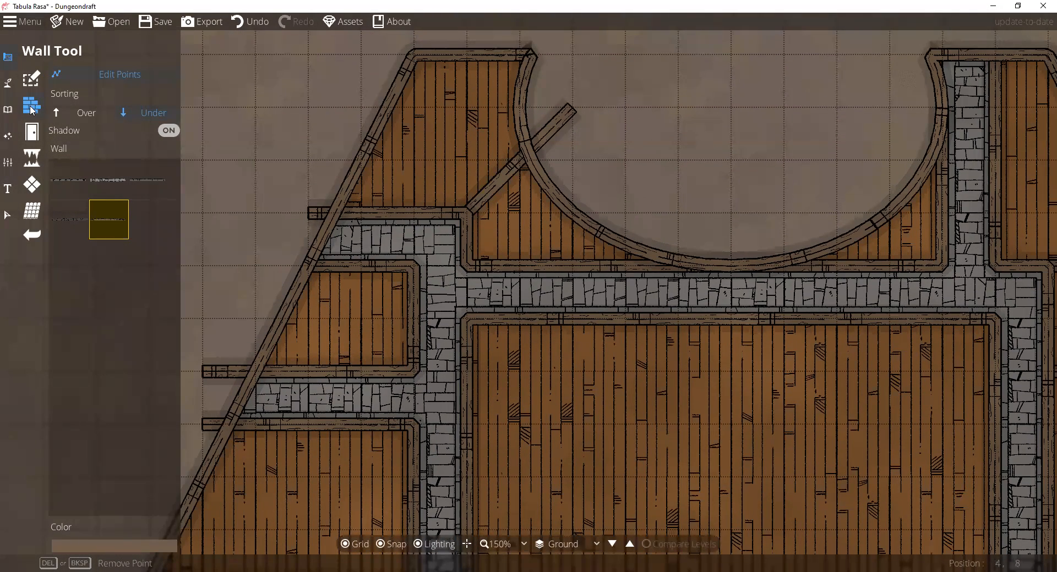
drag(427, 262, 436, 227)
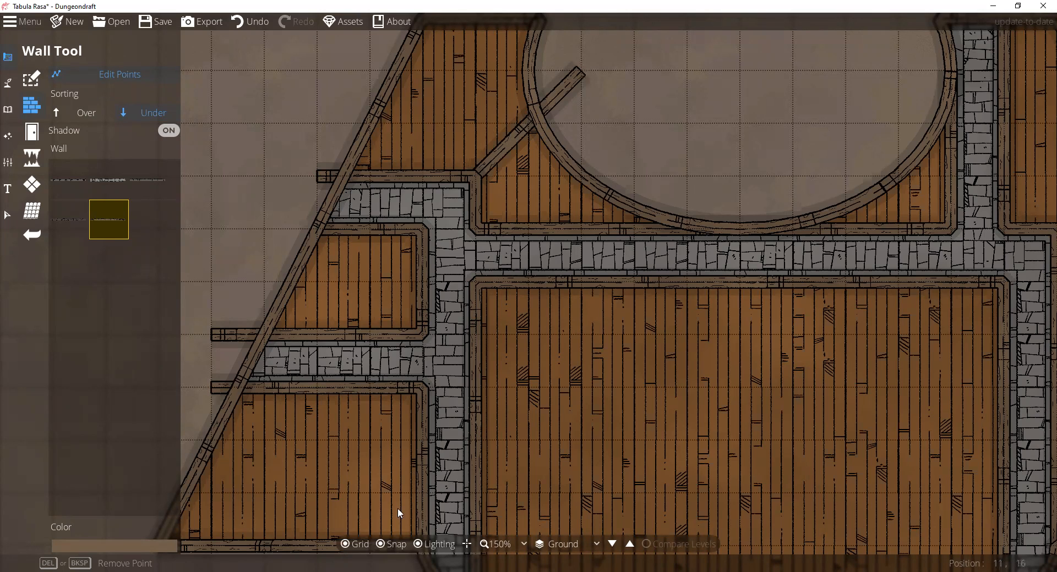
drag(579, 72, 538, 115)
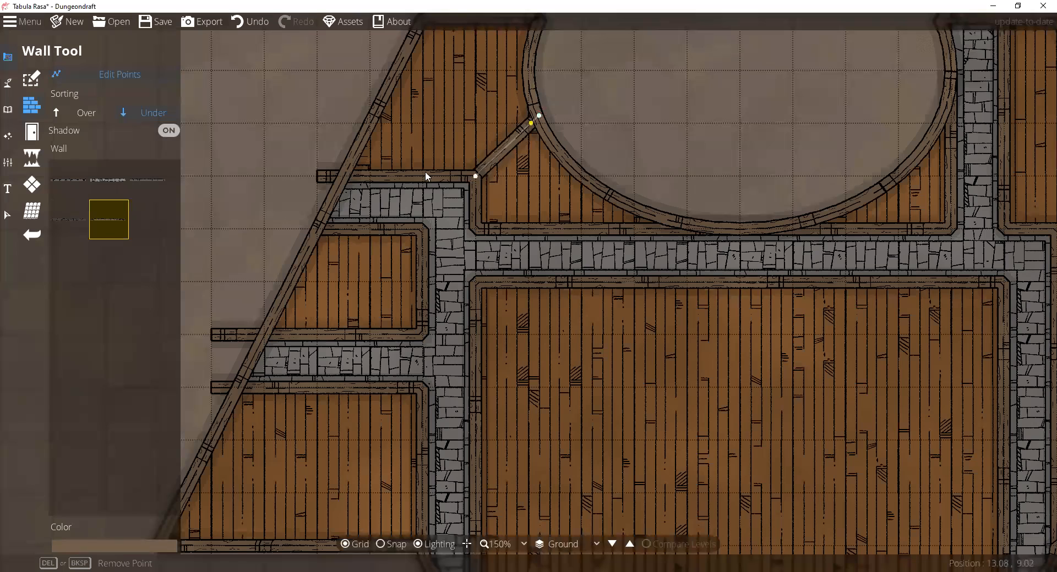
- Pull the overhanging ends of the horizontal walls on the west side back to the slanted outer wall
drag(316, 176, 342, 176)
drag(313, 276, 394, 167)
drag(292, 225, 343, 226)
click(299, 278)
drag(299, 278, 317, 278)
- Cover the large southeast room with the plain stone floor in a lighter grey, using the Building tool's rectangle shape
scroll(410, 190, down, 4)
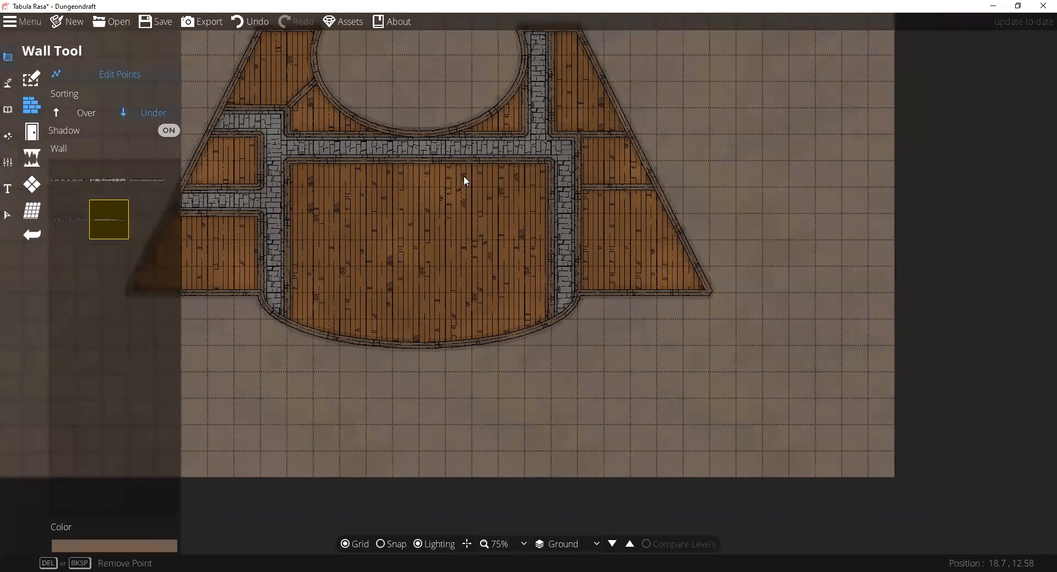
click(521, 198)
scroll(500, 209, up, 1)
drag(549, 217, 576, 221)
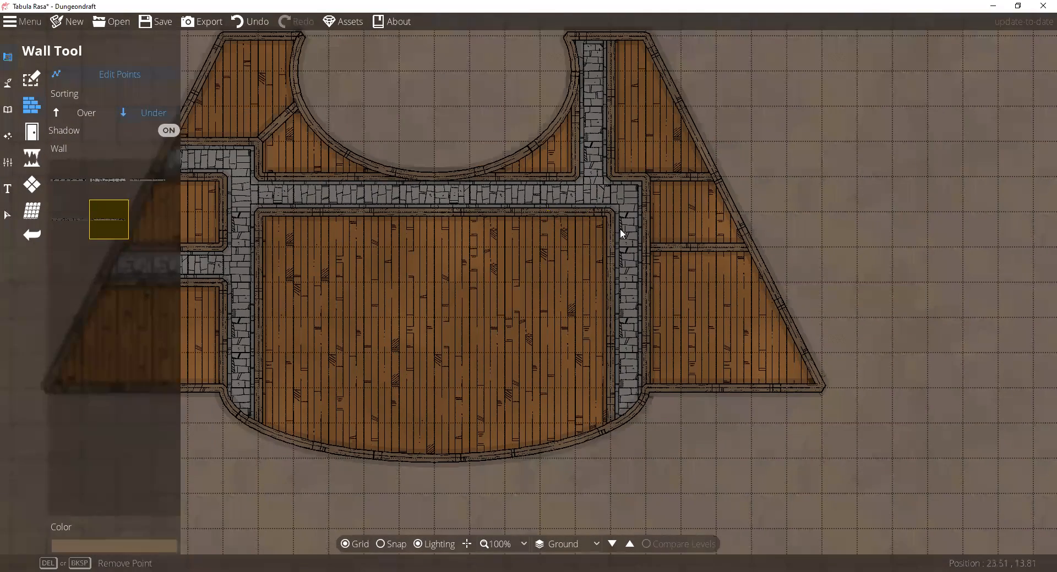
drag(475, 225, 528, 246)
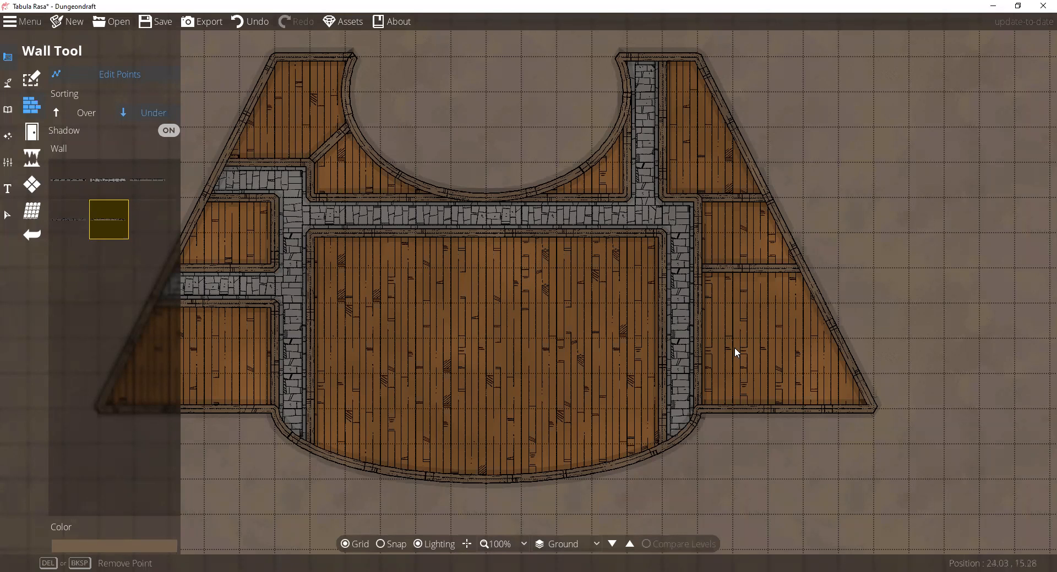
click(32, 79)
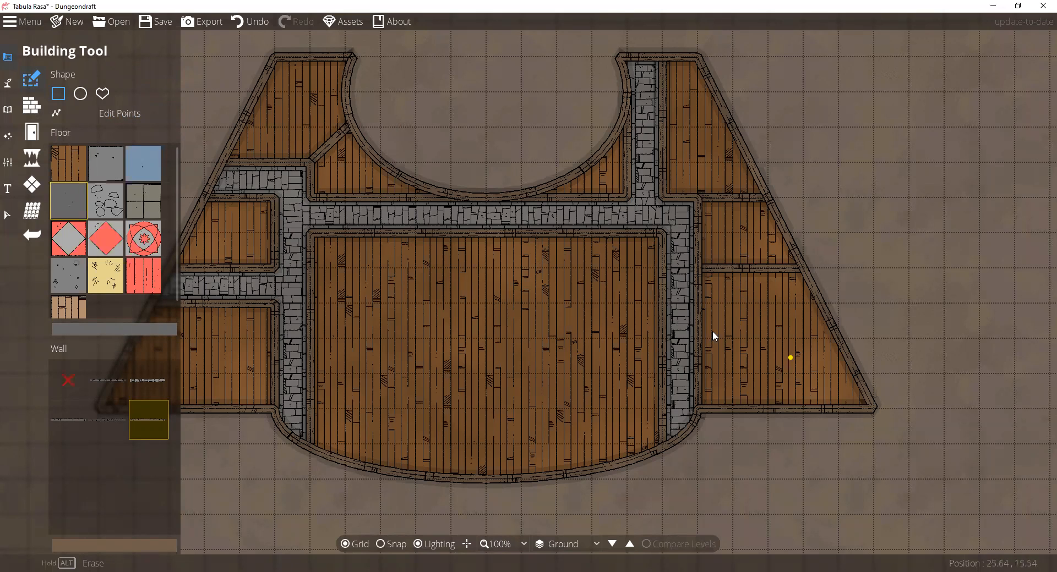
click(86, 329)
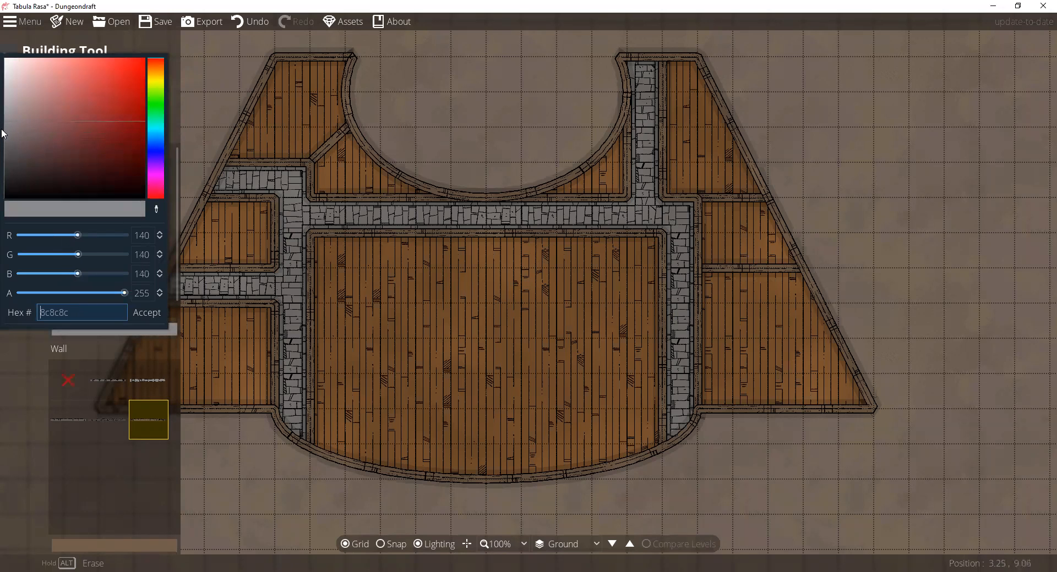
click(237, 319)
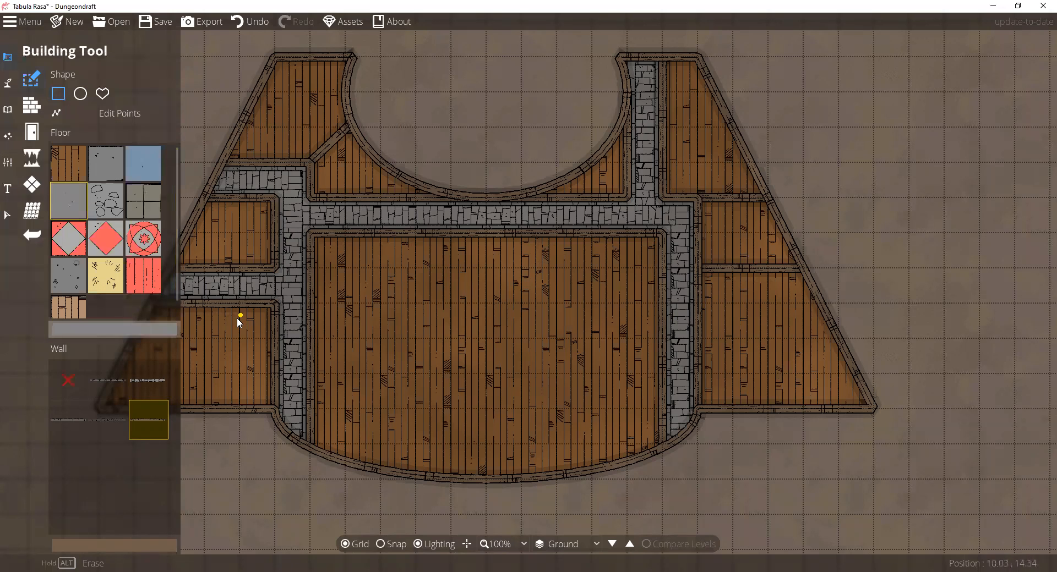
drag(708, 285, 806, 400)
drag(834, 370, 849, 401)
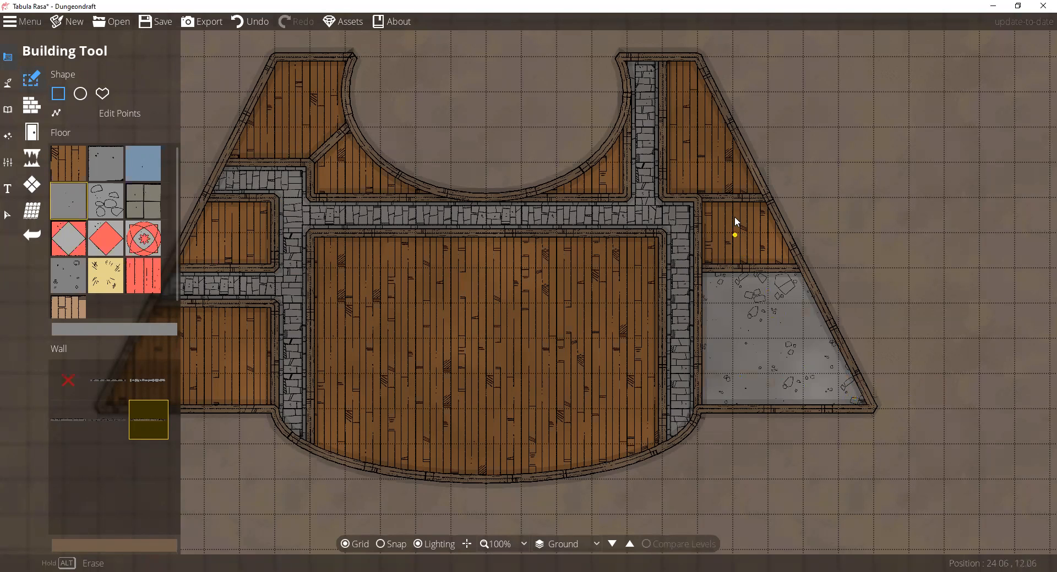
- Cover the small room north of the grey southeast room with the speckled stone floor, tinted dark grey-green 464d47
click(68, 275)
drag(711, 211, 760, 250)
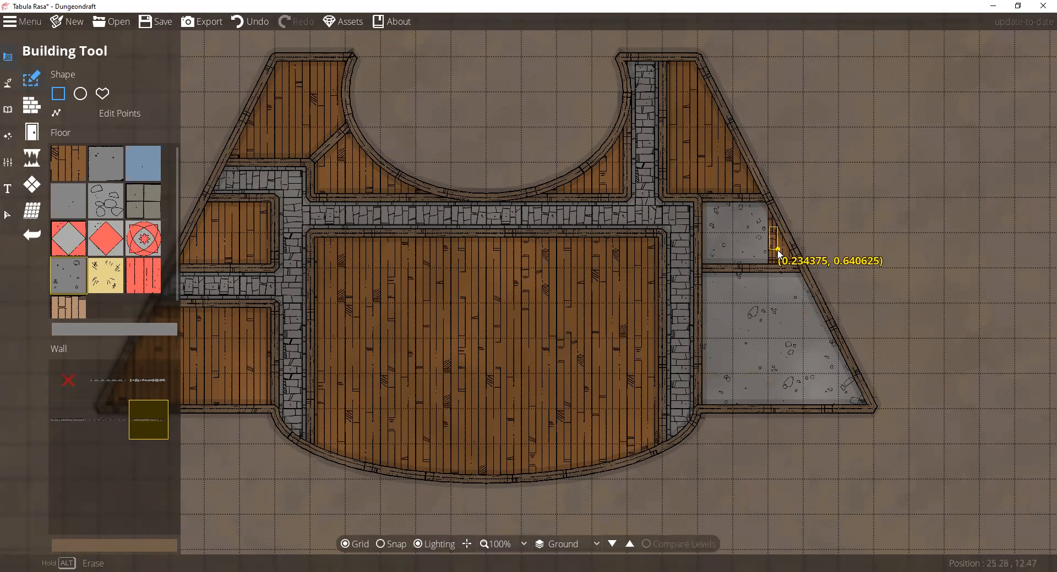
click(113, 329)
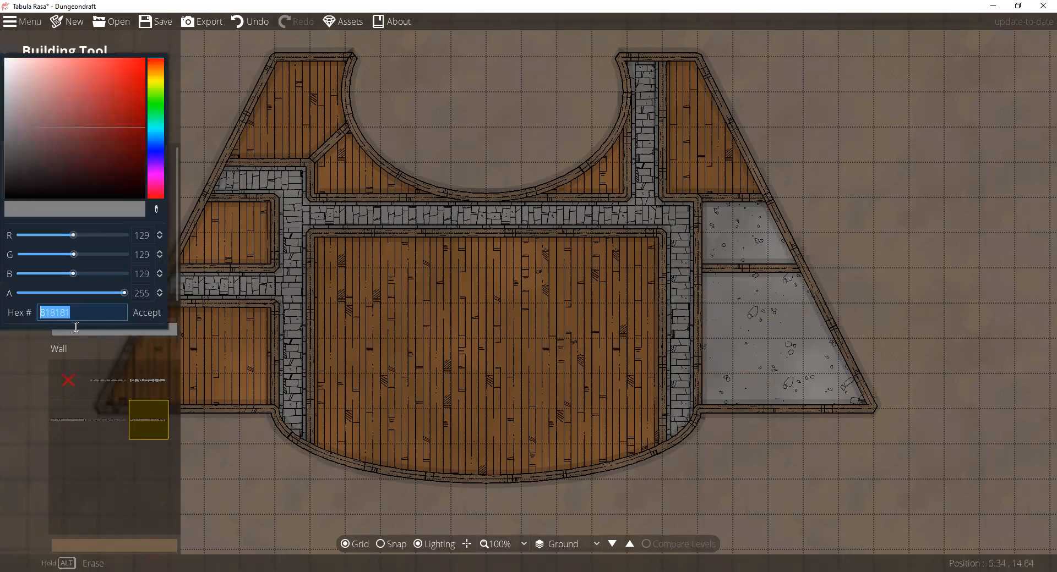
mouse_move(164, 109)
mouse_down()
mouse_move(164, 94)
mouse_move(164, 109)
mouse_up()
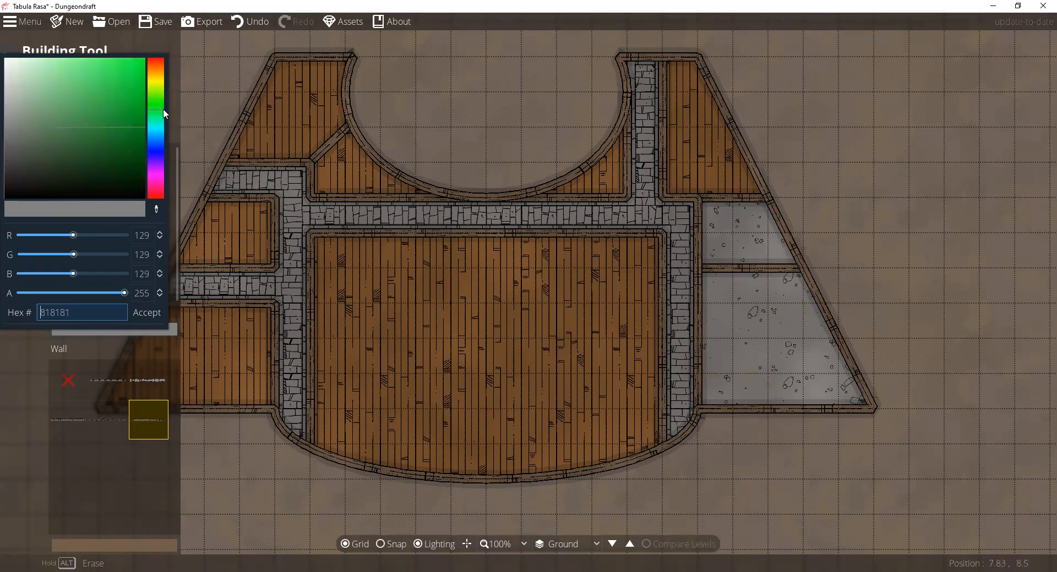
mouse_move(11, 144)
mouse_down()
mouse_move(23, 147)
mouse_move(18, 157)
mouse_up()
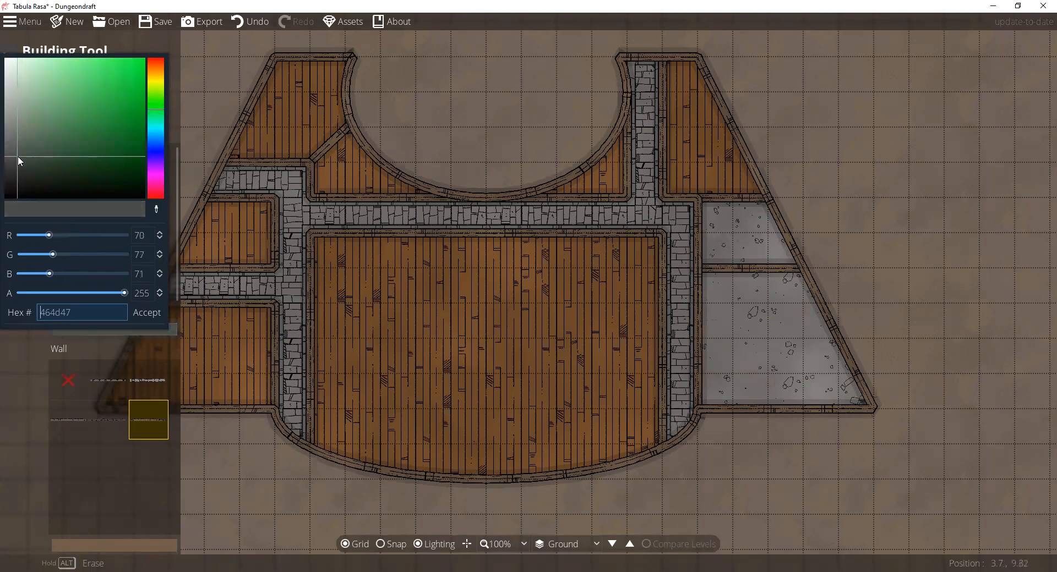
click(154, 330)
drag(705, 205, 826, 263)
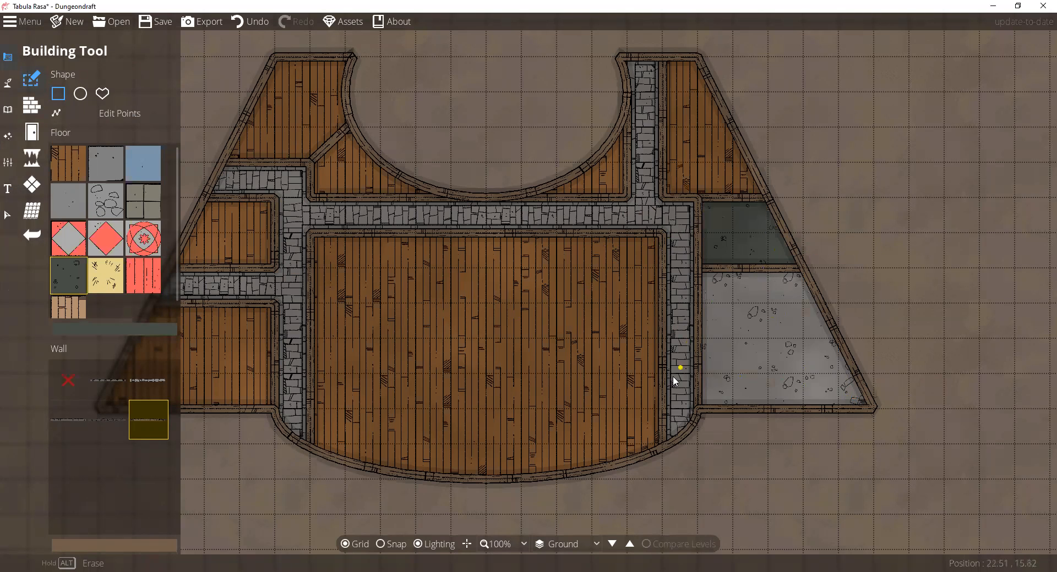
- Lighten the speckled floor colour to a pale grey-green and repaint the small east room
click(74, 329)
drag(29, 160, 9, 131)
click(575, 265)
drag(701, 218, 769, 238)
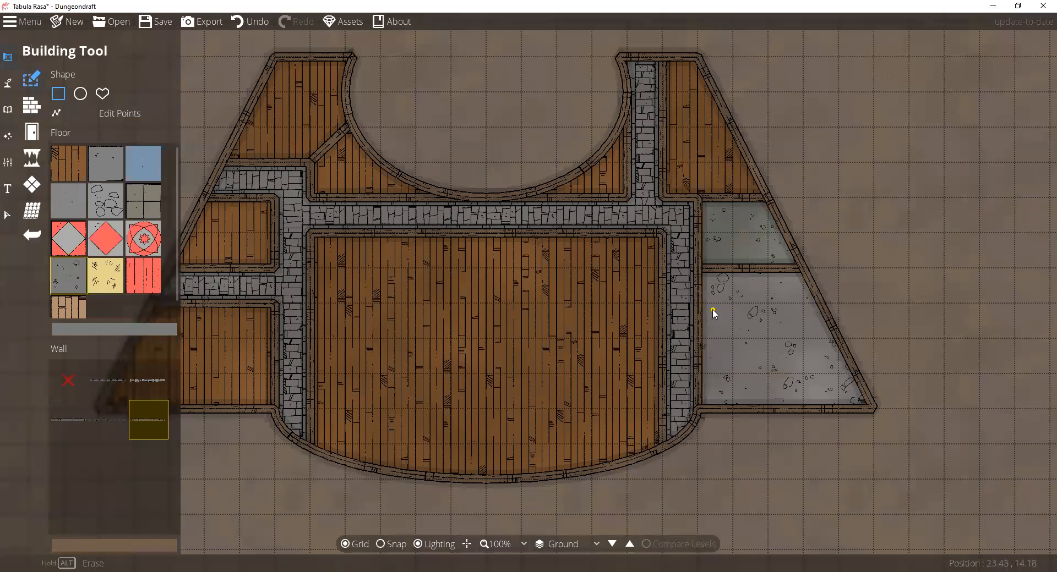
- Set the speckled floor colour to 727a72 and repaint the small east room with it
click(89, 330)
drag(11, 128, 12, 131)
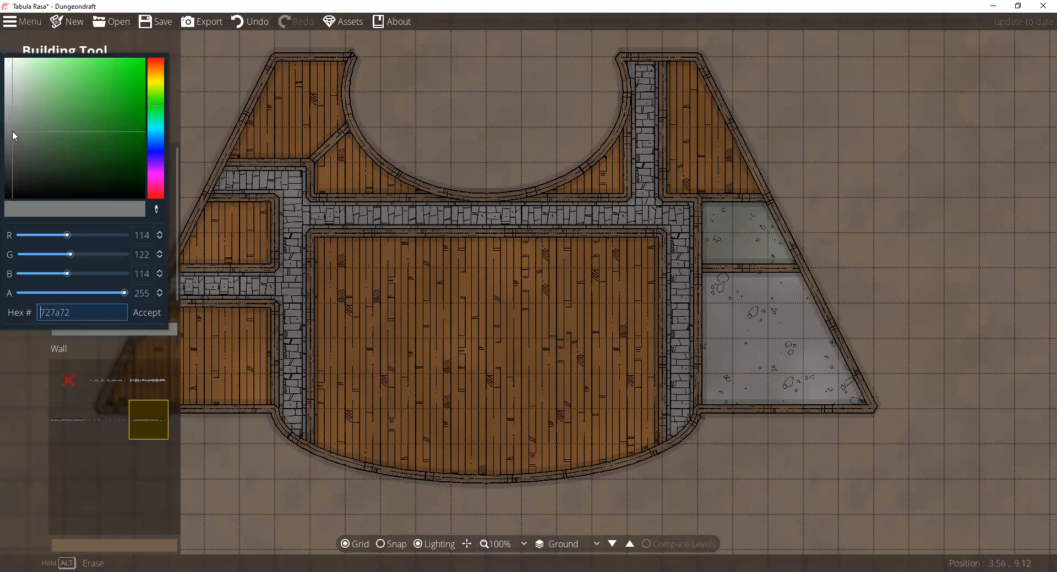
click(233, 286)
drag(703, 208, 770, 235)
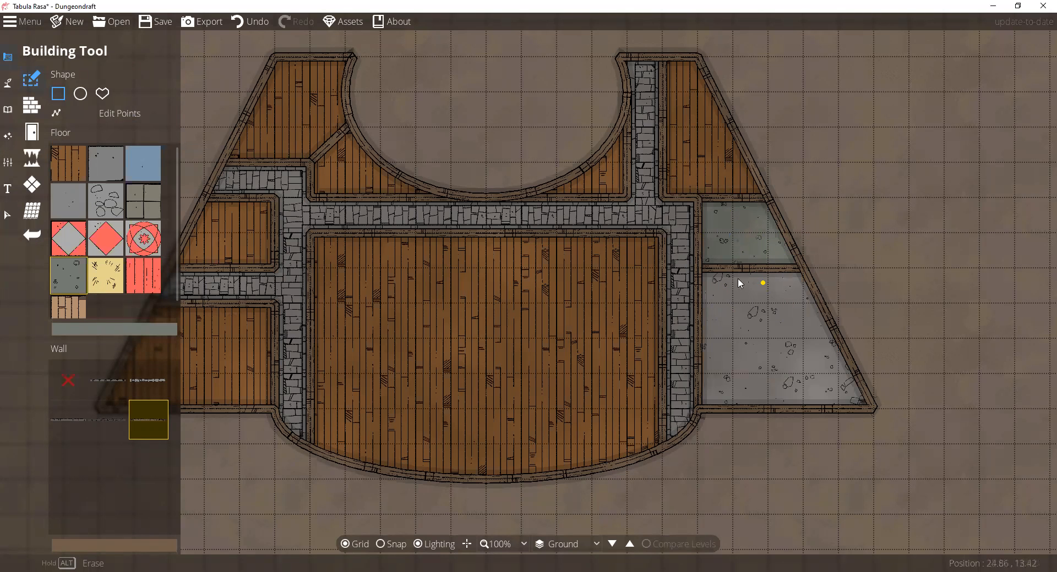
- Cover all the stone corridors with the brown wooden plank floor, using the Building tool's rectangle shape
scroll(606, 325, up, 3)
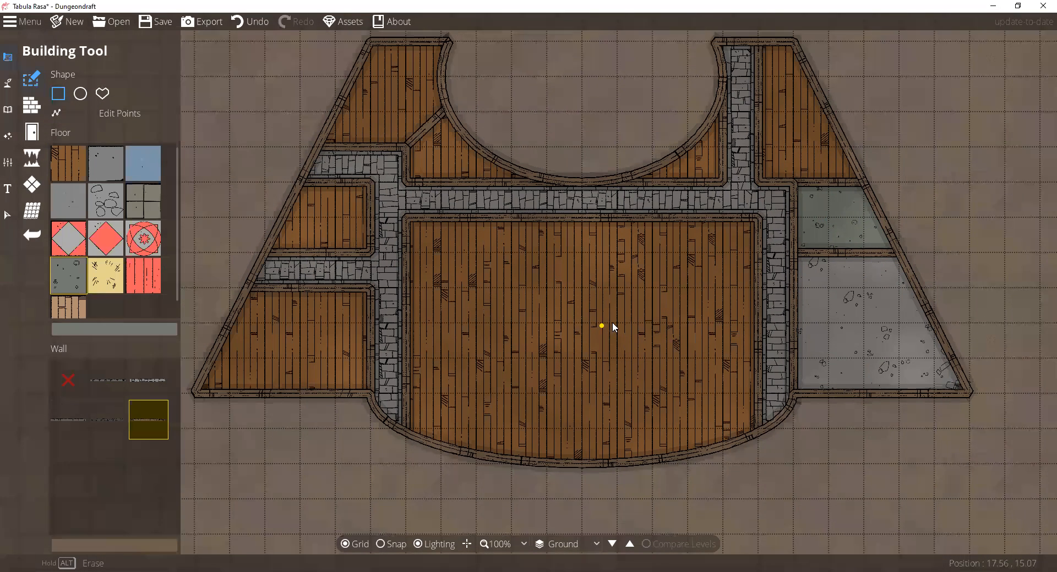
scroll(881, 339, down, 3)
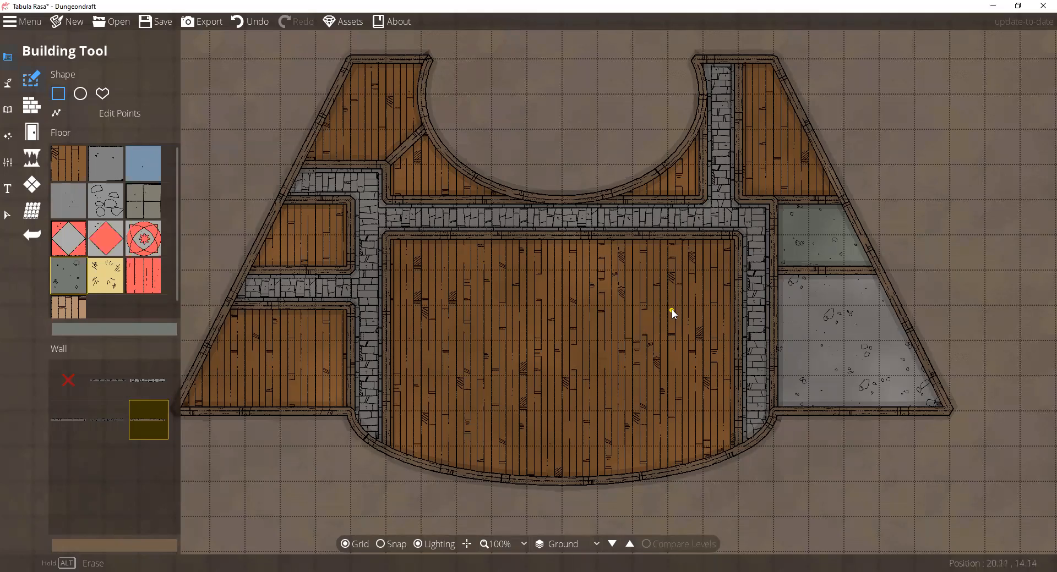
scroll(671, 312, down, 2)
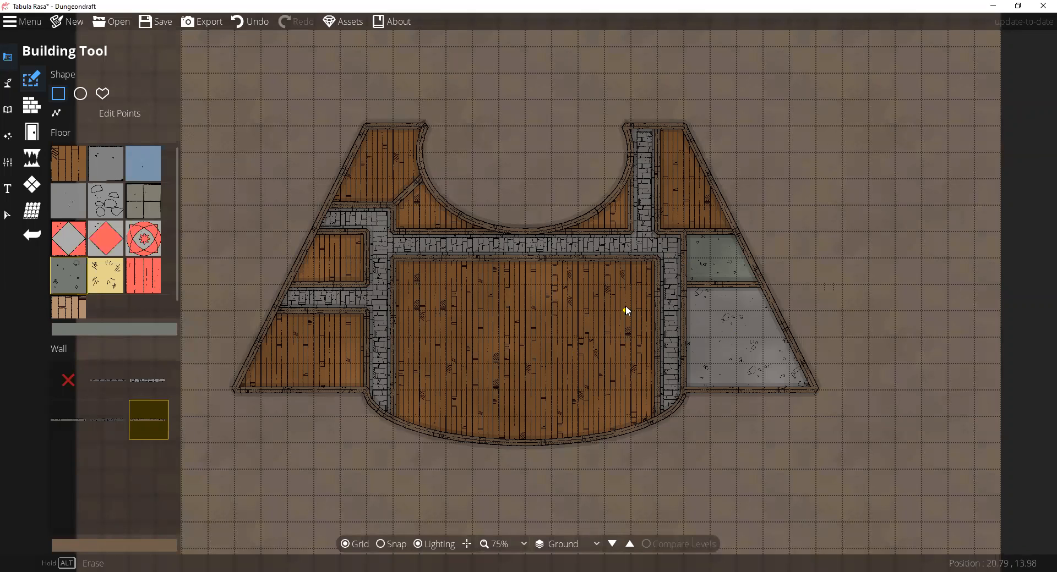
click(69, 162)
drag(327, 218, 391, 399)
drag(416, 242, 740, 266)
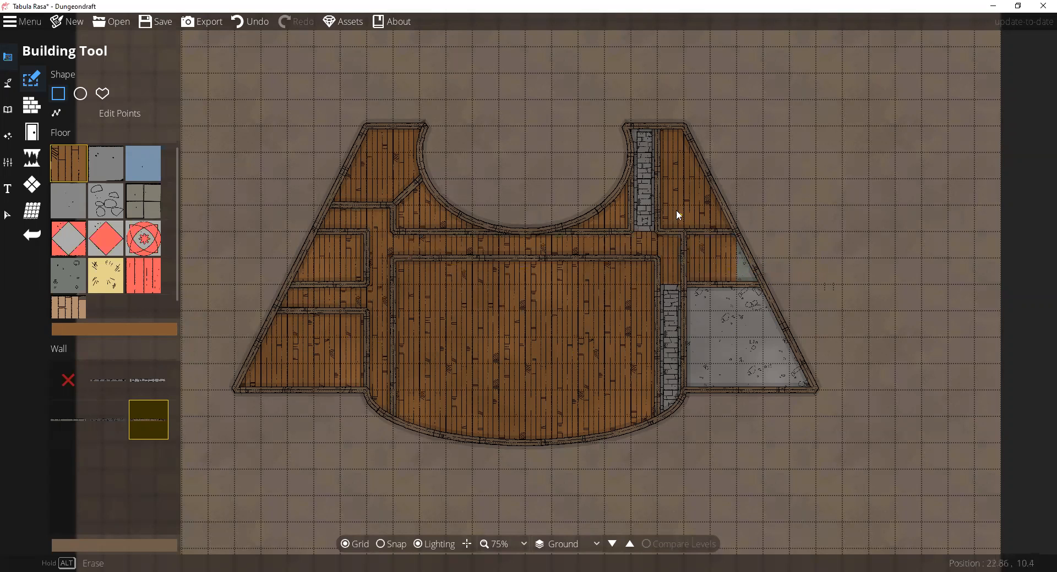
drag(645, 138, 664, 231)
drag(668, 285, 684, 419)
- Cover the large southeast room and the rest of the small room north of it with wooden planks, undoing the stroke that altered the outer wall
drag(696, 315, 760, 388)
drag(770, 309, 779, 375)
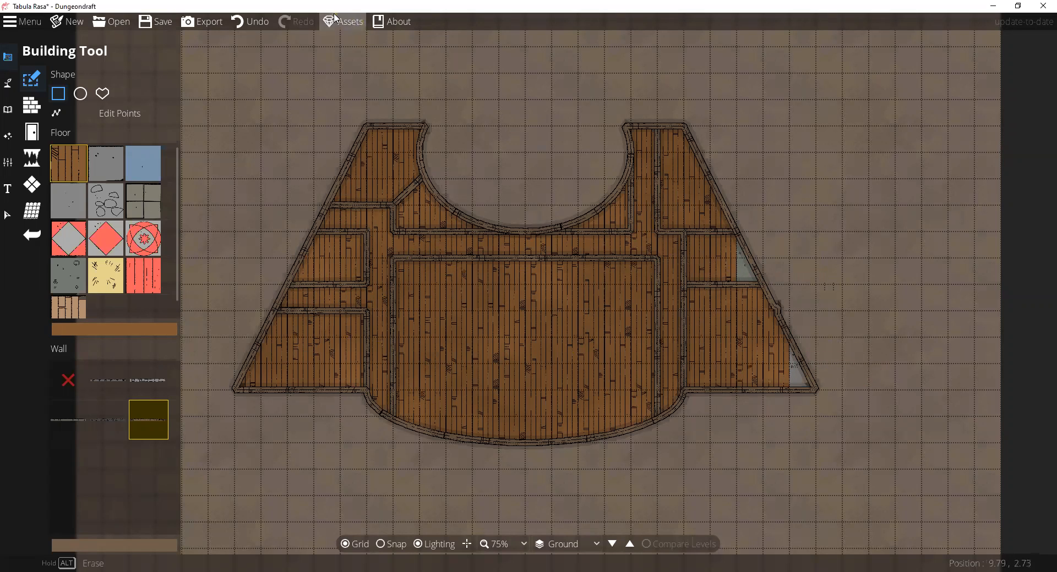
click(268, 19)
drag(795, 358, 799, 388)
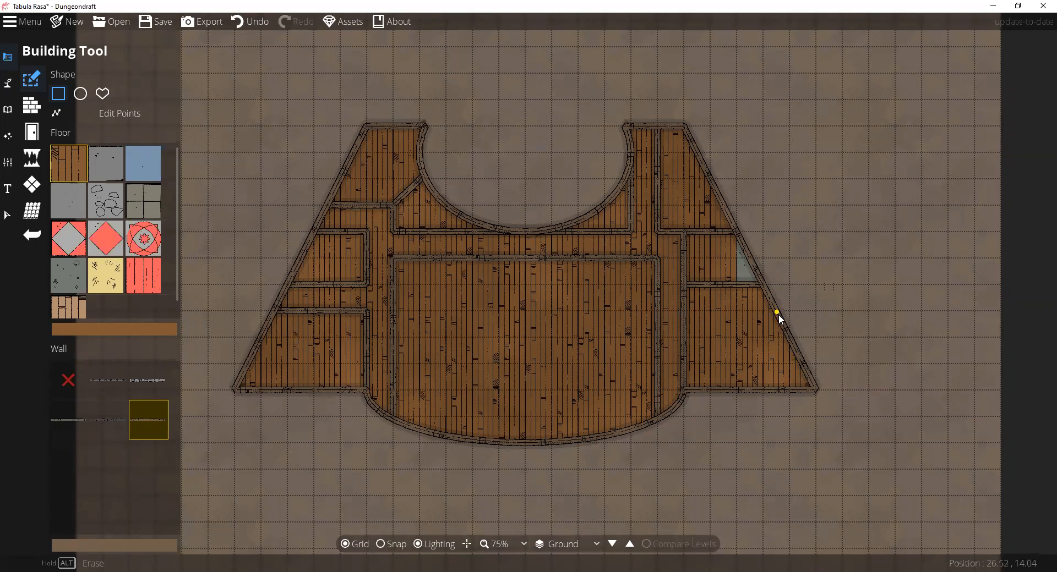
drag(744, 259, 740, 274)
- Pave the west, central, north and east corridors with the grey stone brick floor
click(105, 163)
mouse_move(323, 209)
mouse_down()
mouse_move(390, 230)
mouse_move(387, 412)
mouse_up()
drag(286, 301, 368, 309)
drag(400, 240, 680, 253)
click(642, 137)
drag(639, 130, 672, 406)
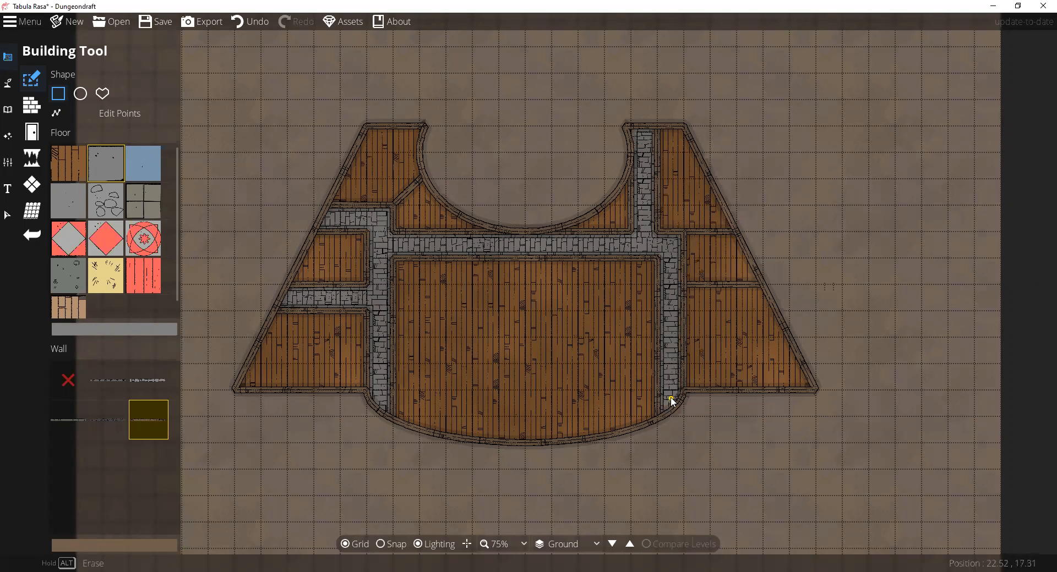
- Cover the large southeast room with the plain grey stone floor and the small room north of it with the speckled grey-green floor
click(66, 208)
drag(696, 303, 763, 386)
drag(765, 312, 804, 382)
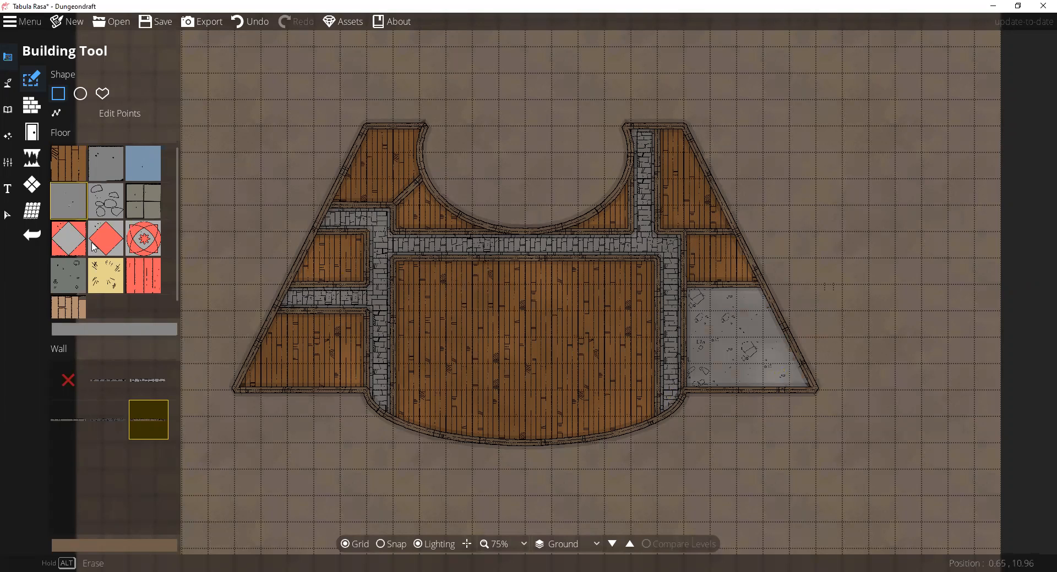
click(77, 270)
drag(697, 246, 742, 273)
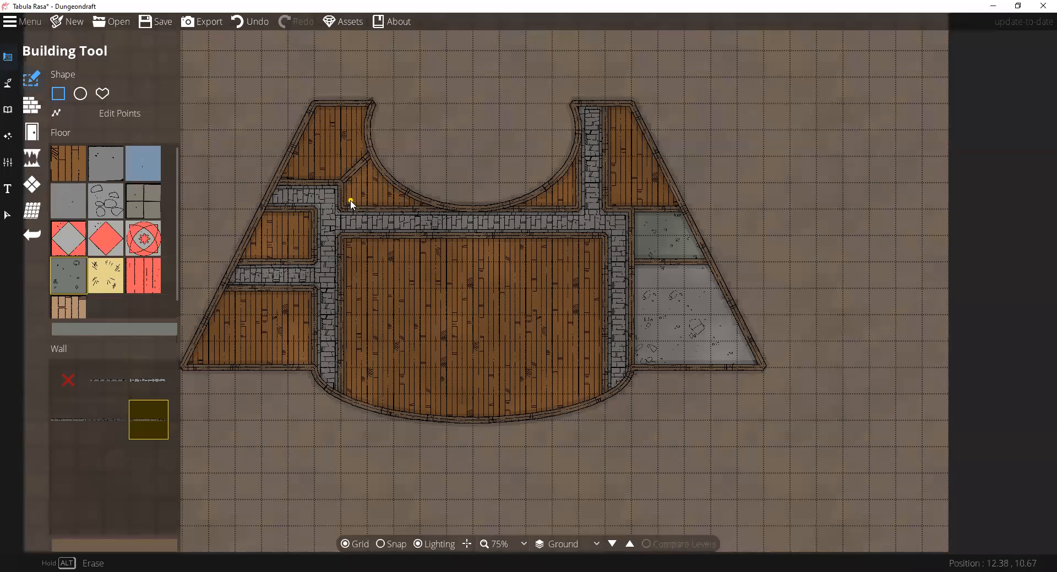
- Place the round stone base object on the southeast room's slanted outer wall at scale 0.75, on layer 700: Above Walls
drag(696, 335, 553, 300)
scroll(611, 295, up, 3)
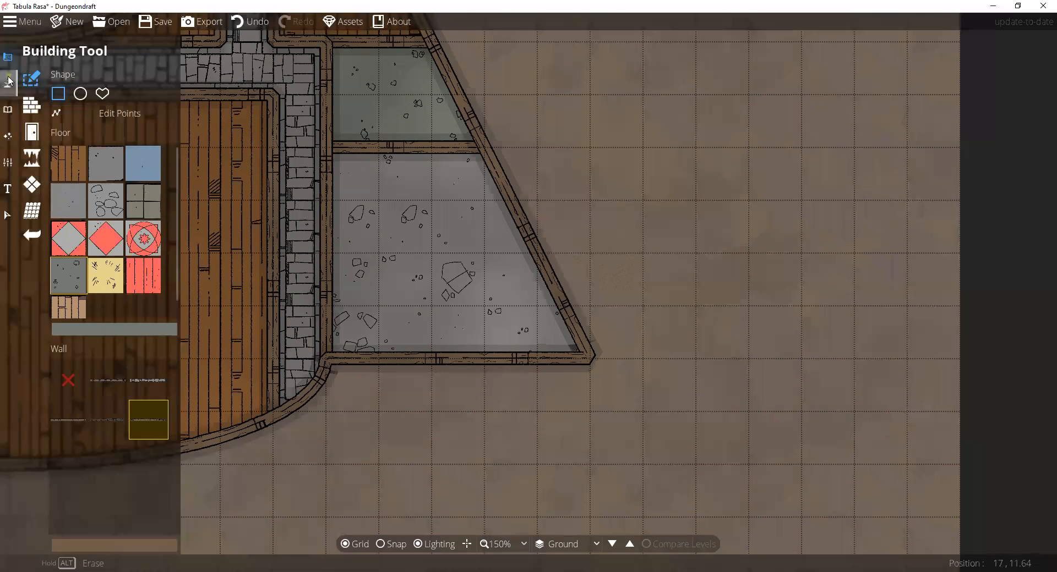
click(8, 110)
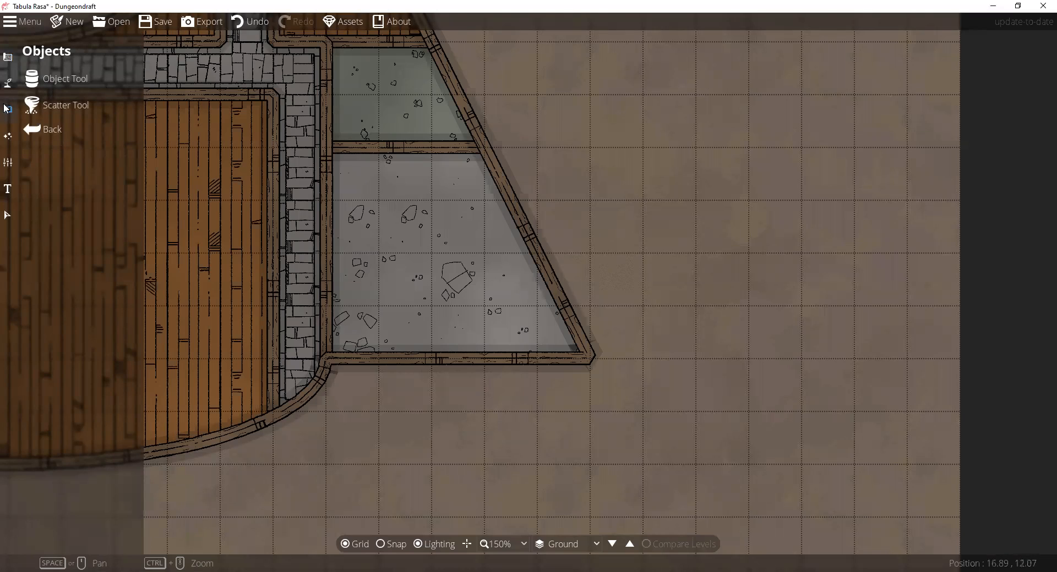
click(64, 80)
click(64, 82)
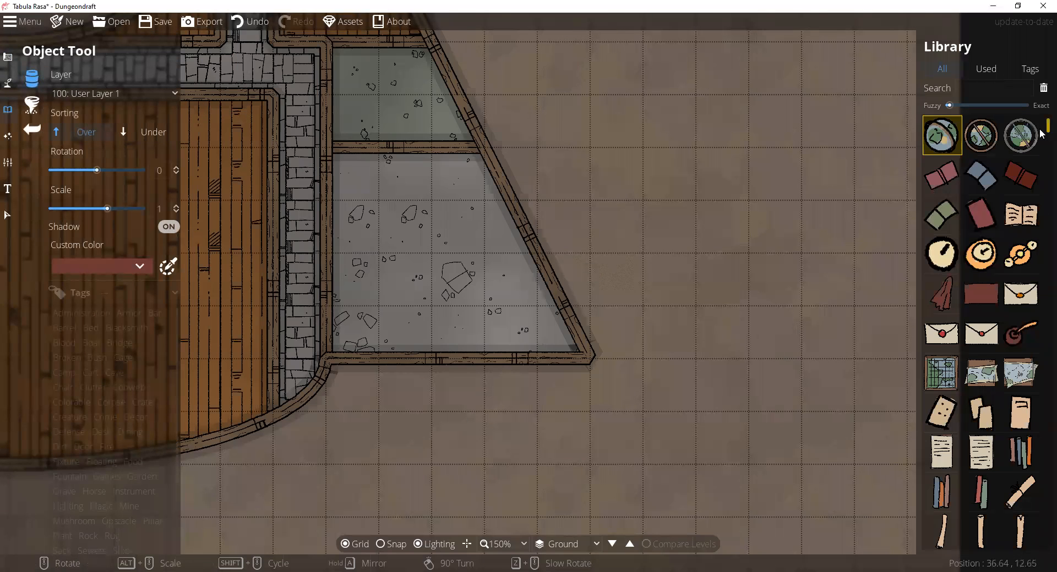
drag(1042, 135, 1042, 367)
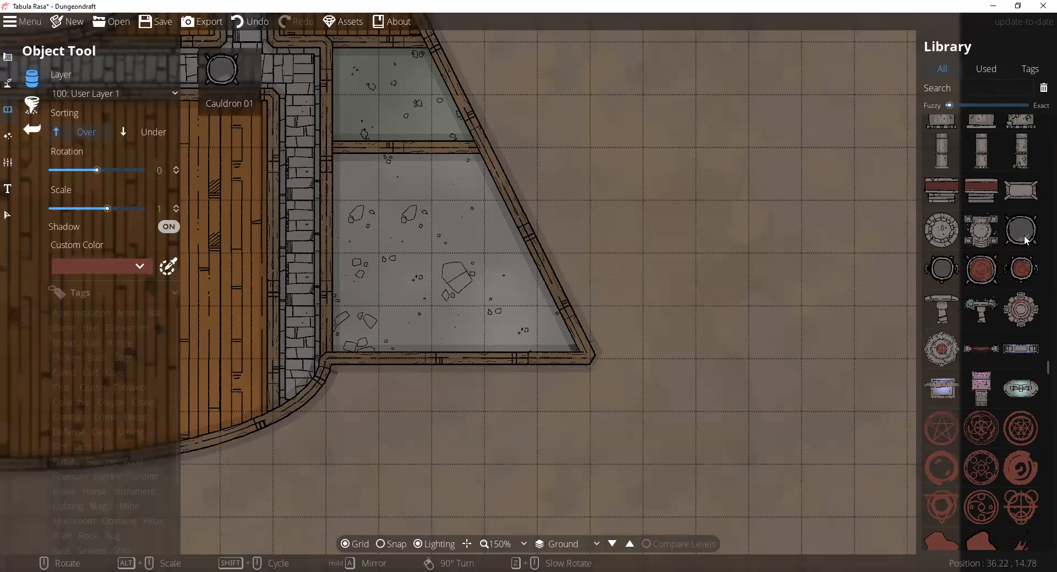
click(935, 227)
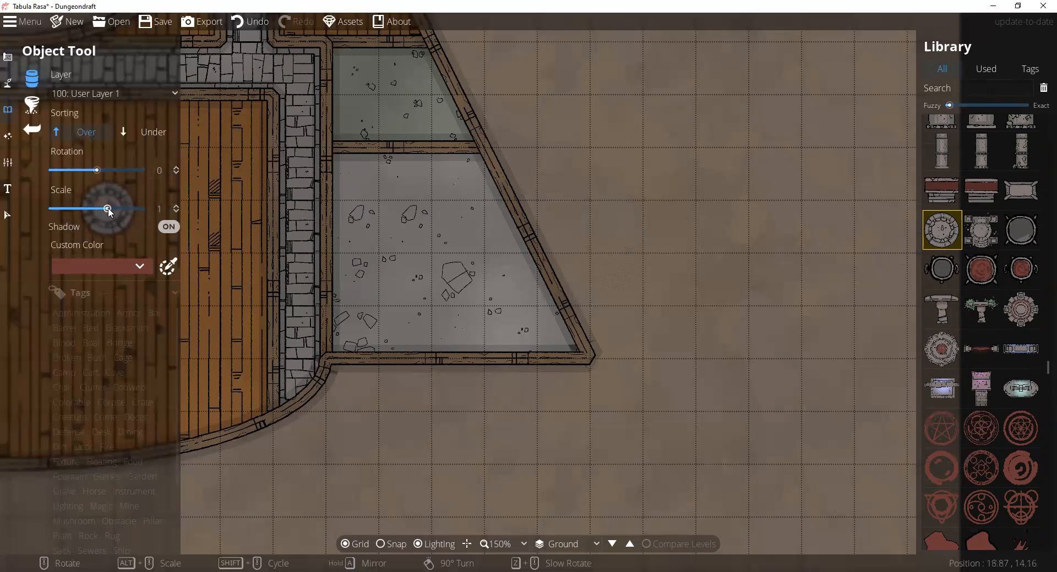
drag(107, 209, 99, 209)
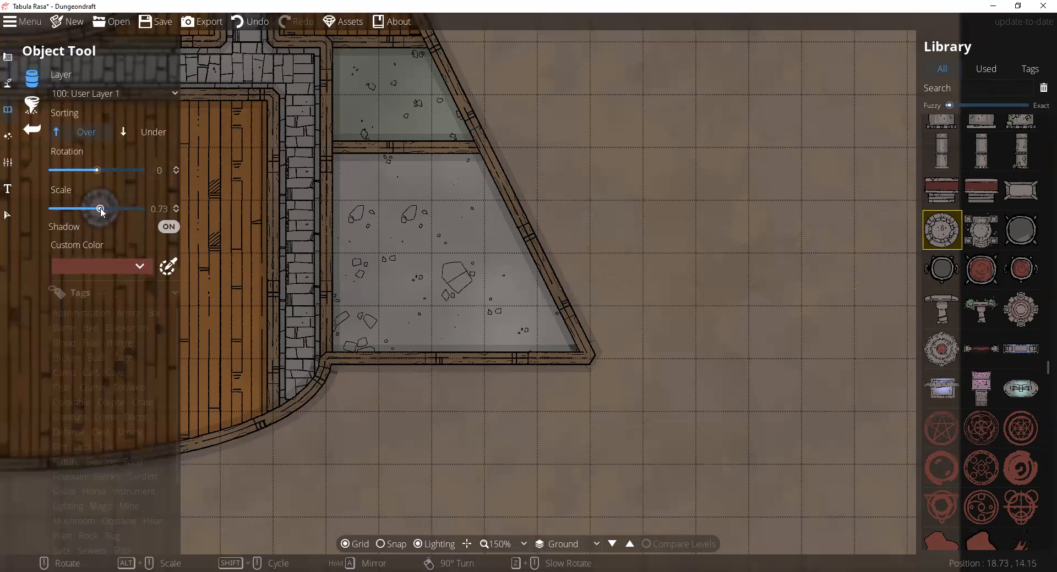
click(176, 205)
click(100, 95)
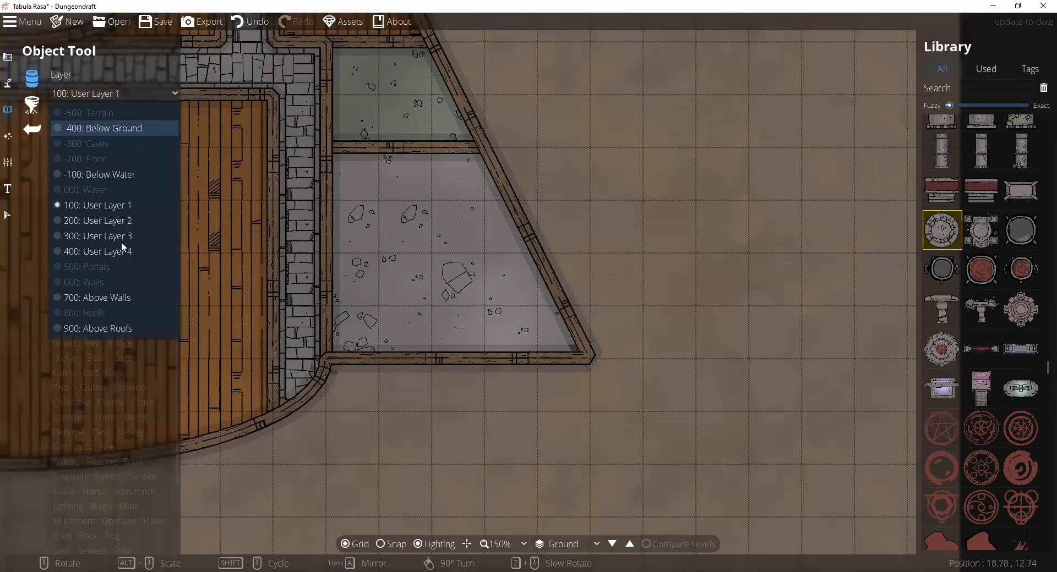
click(92, 299)
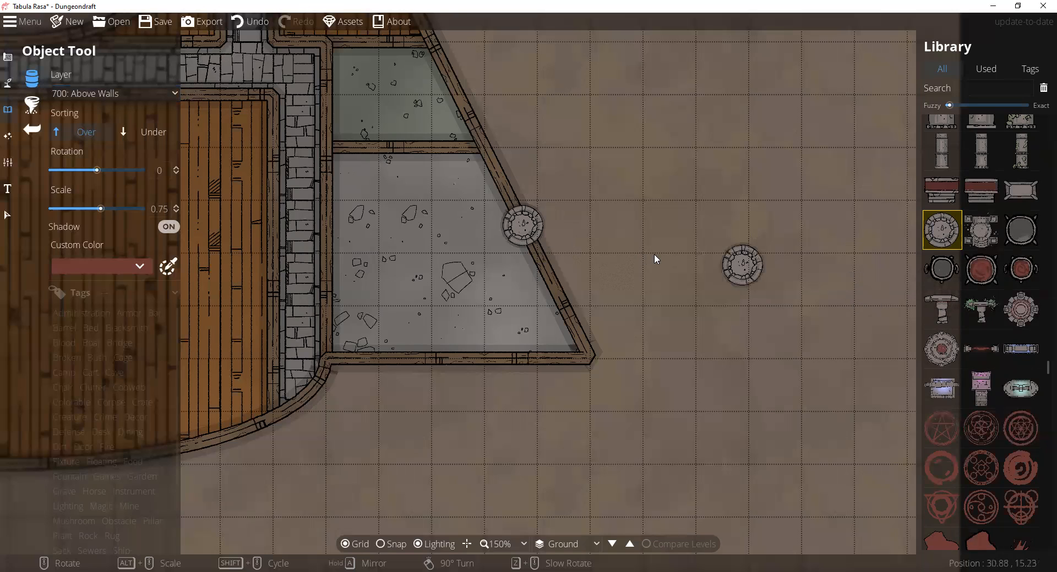
- Place the large cauldron with a near-black custom colour on the round stone base, rotated to -30 at scale 0.75
click(984, 270)
click(100, 275)
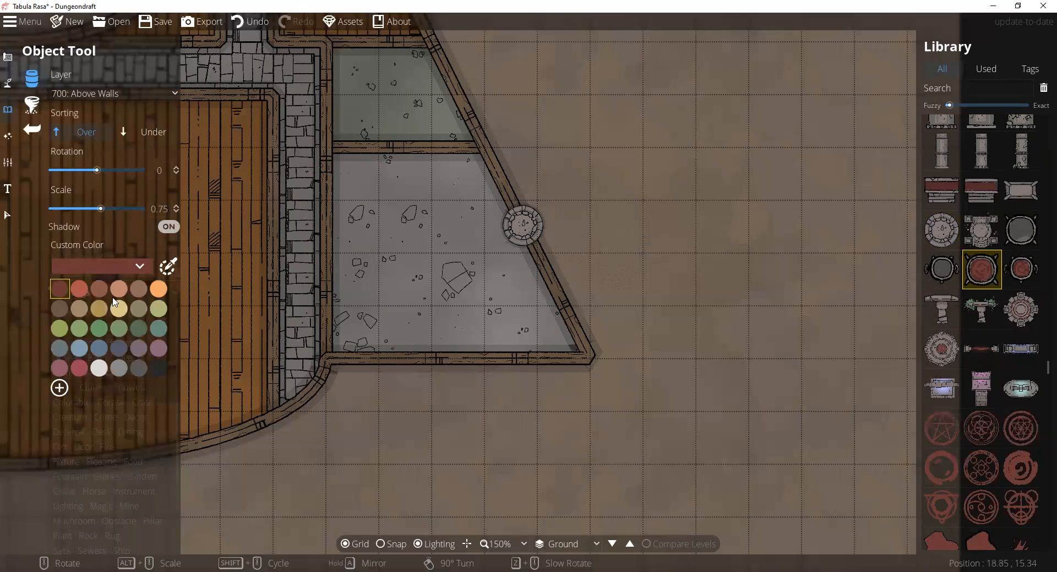
click(160, 369)
scroll(531, 226, down, 2)
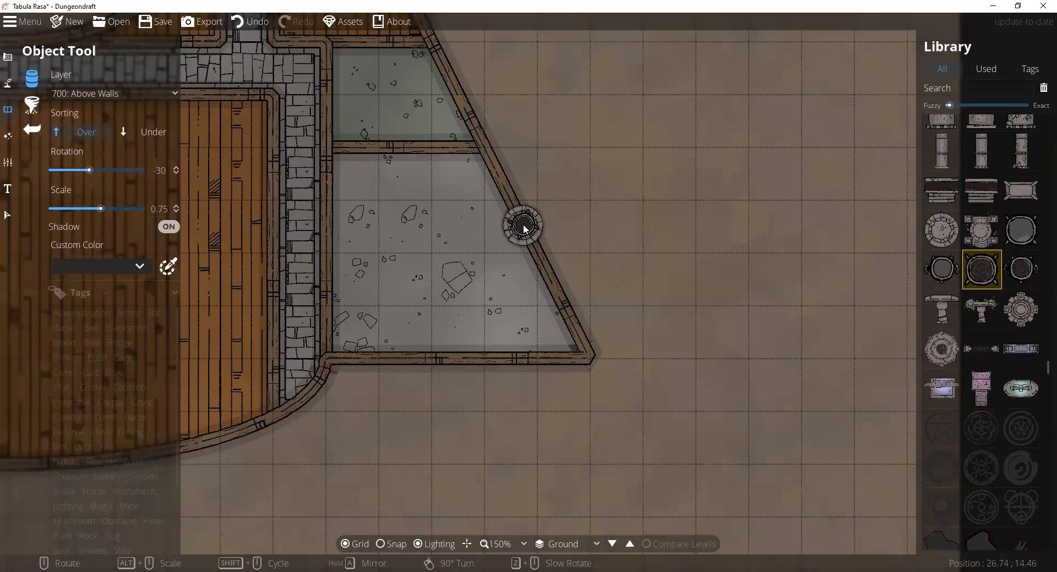
click(487, 266)
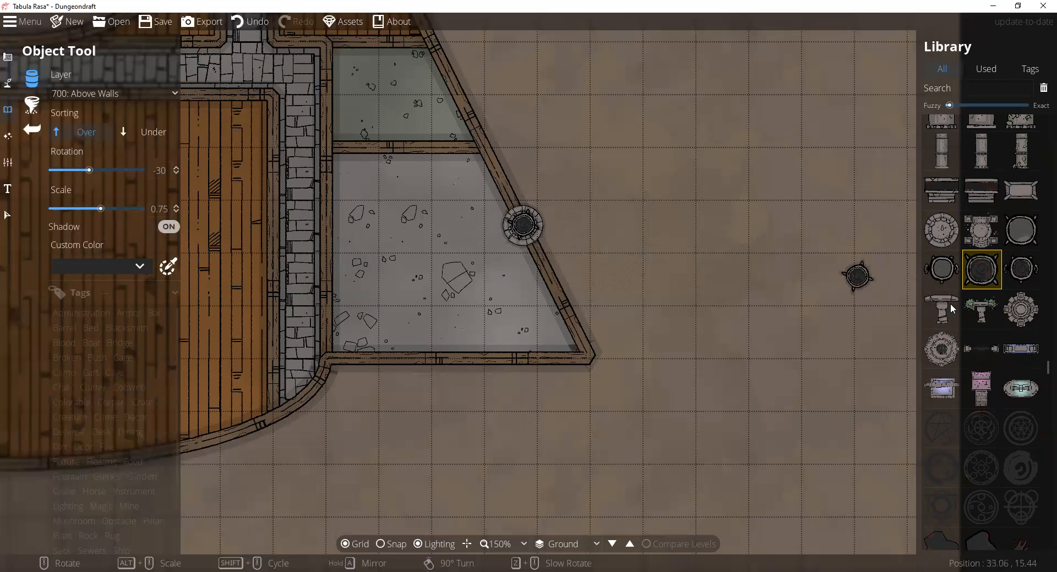
- Choose the semicircular grey stone hearth from the object library, rotate it to 60 and set its layer to 200: User Layer 2
drag(1041, 376, 1041, 144)
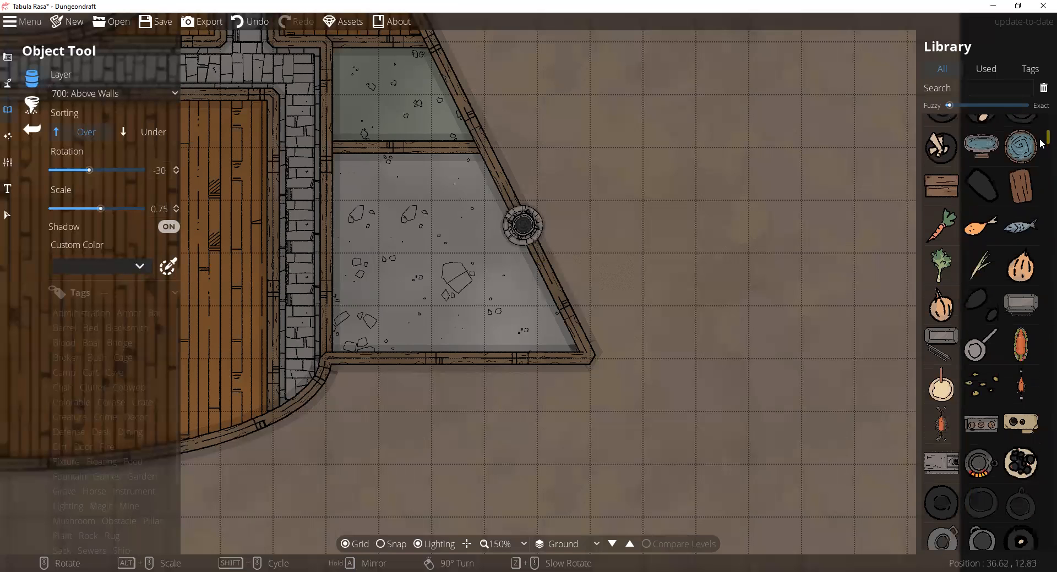
scroll(991, 366, down, 2)
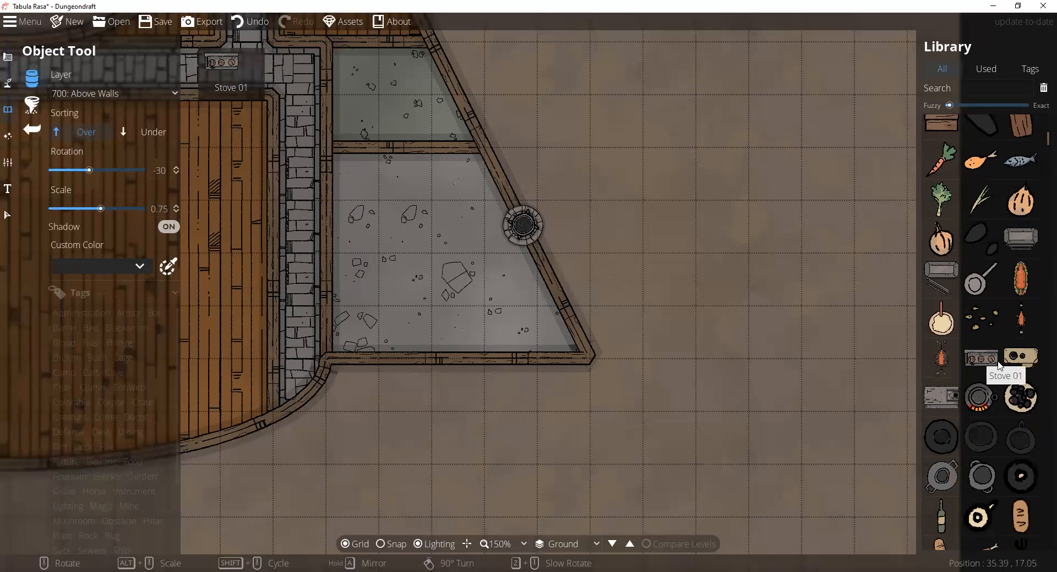
mouse_move(948, 402)
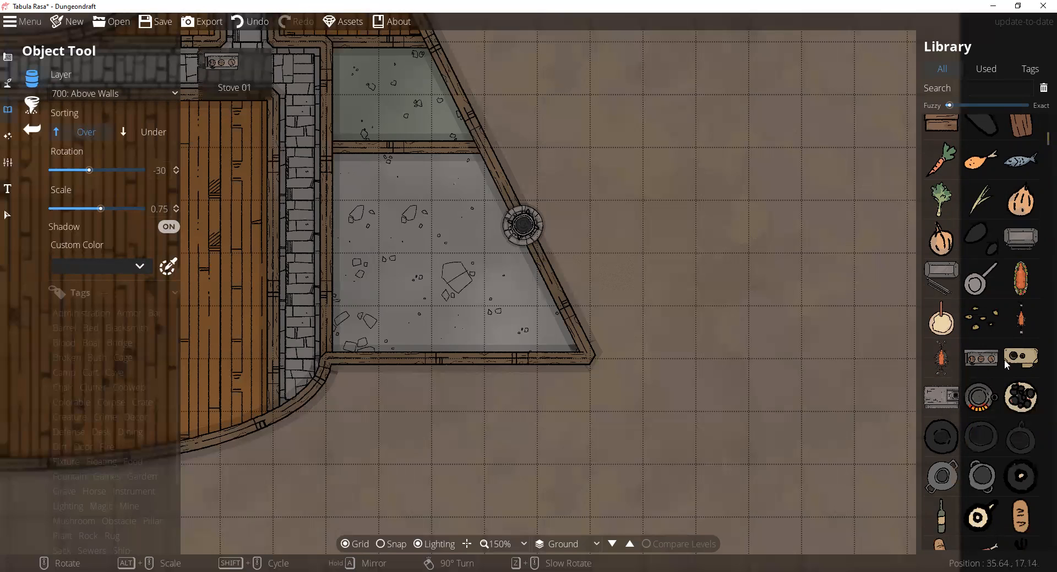
drag(1041, 144, 1041, 438)
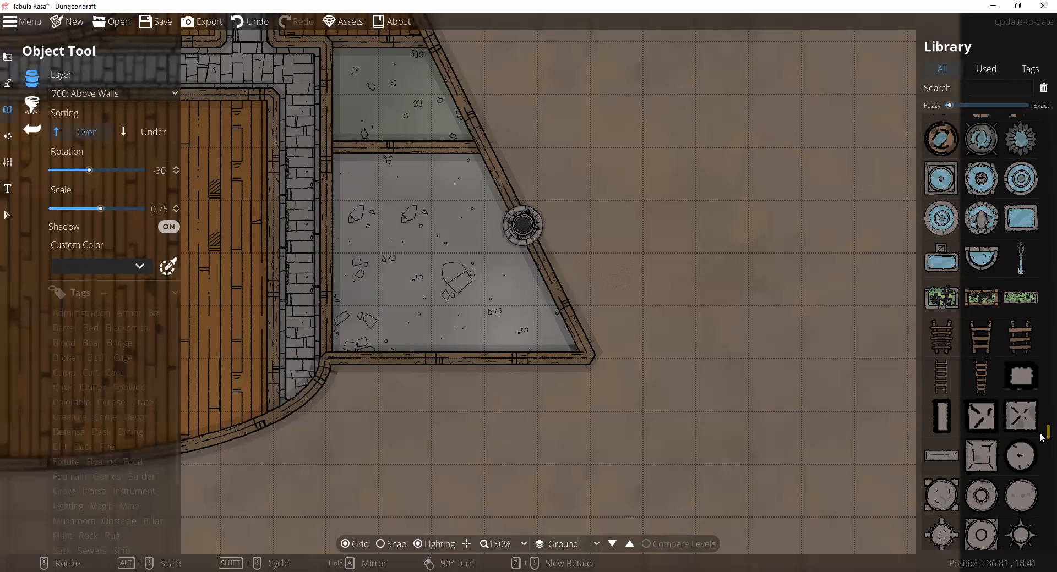
drag(1041, 438, 1041, 461)
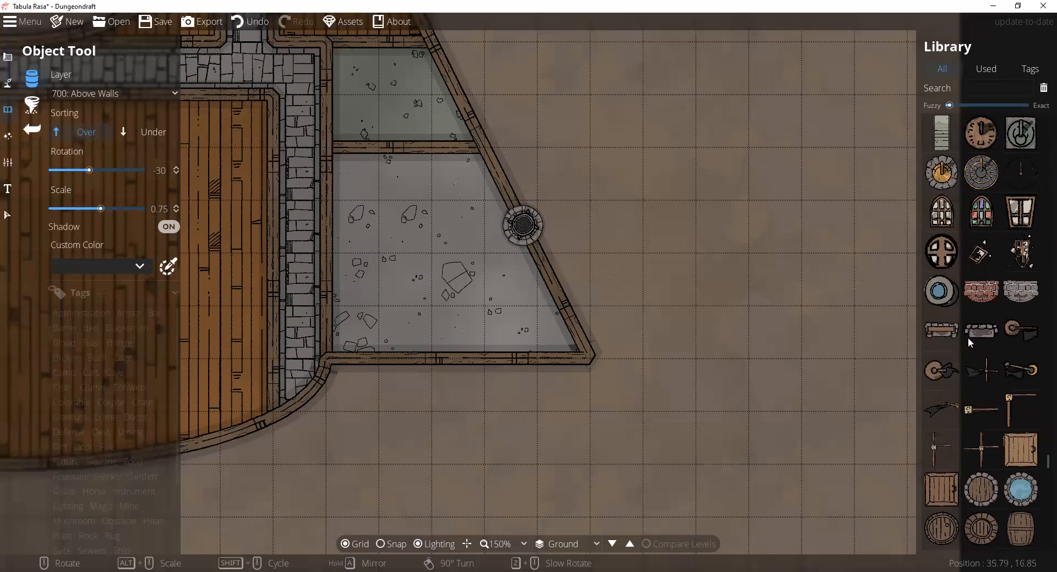
click(1025, 296)
scroll(495, 250, up, 6)
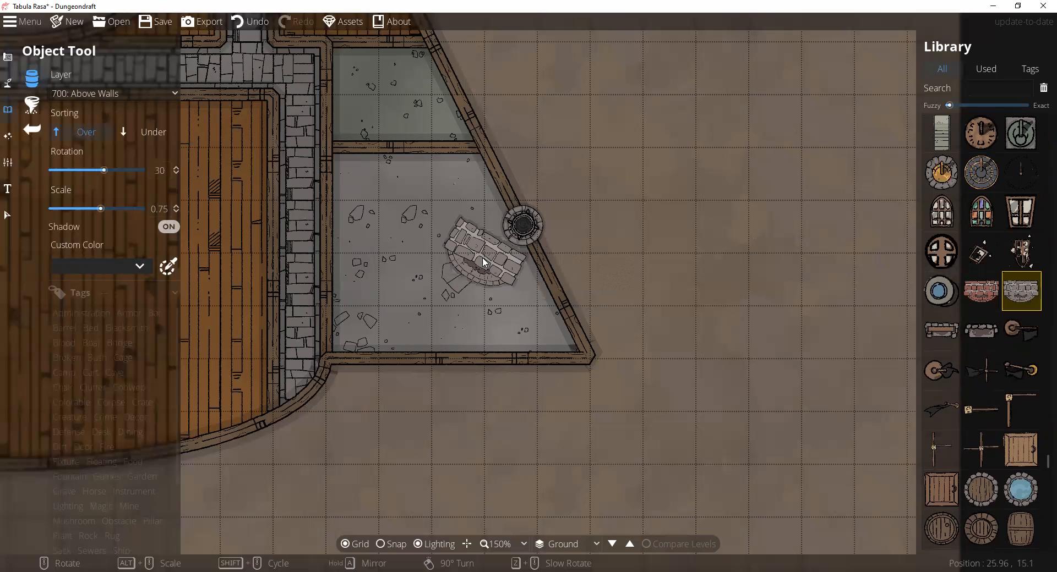
click(102, 94)
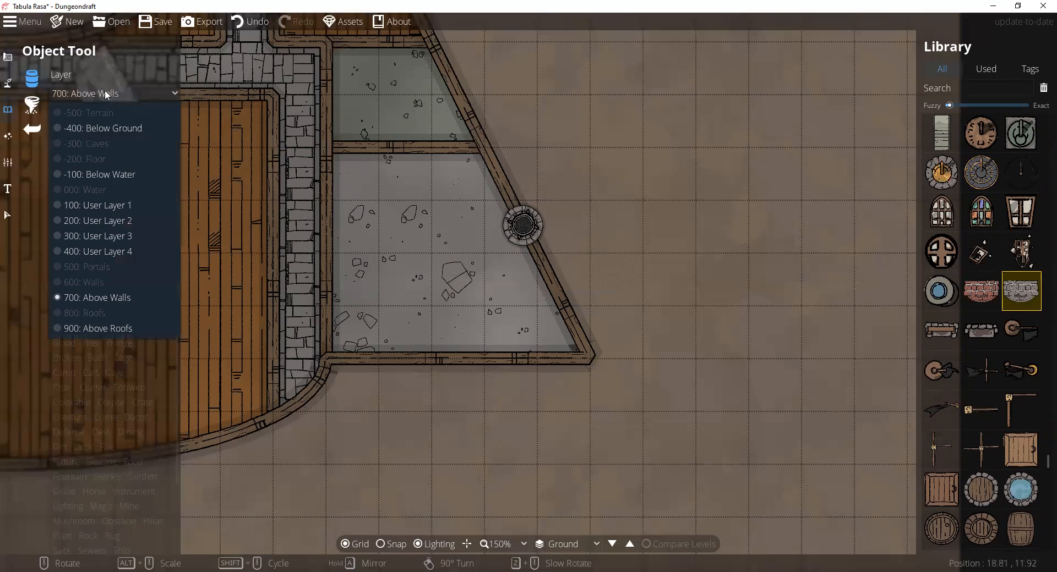
click(106, 224)
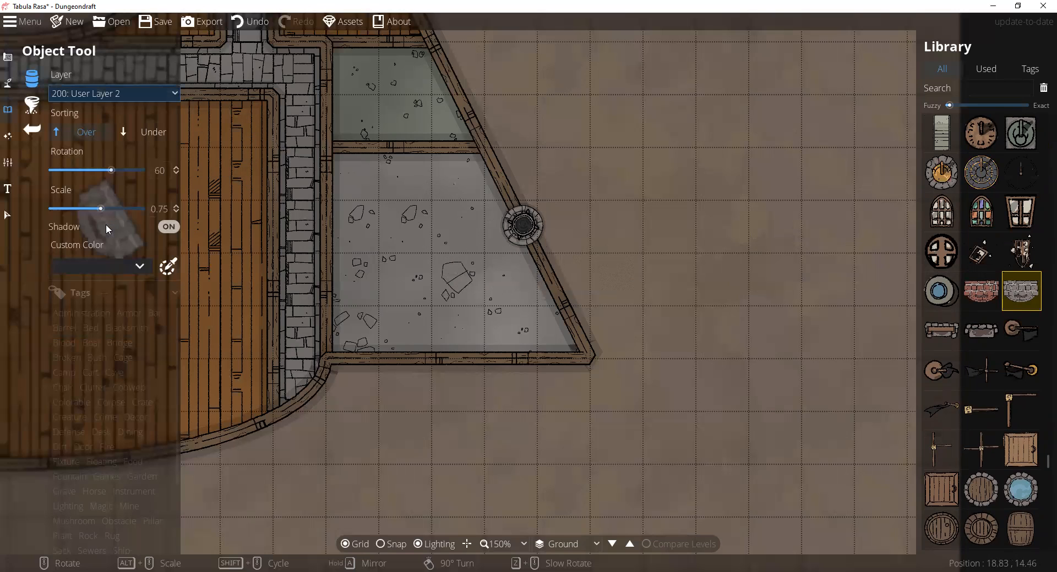
- Try fitting the stone hearth against the southeast room's slanted wall at scale 0.59, with rotations of 60 and 90
drag(121, 210, 95, 210)
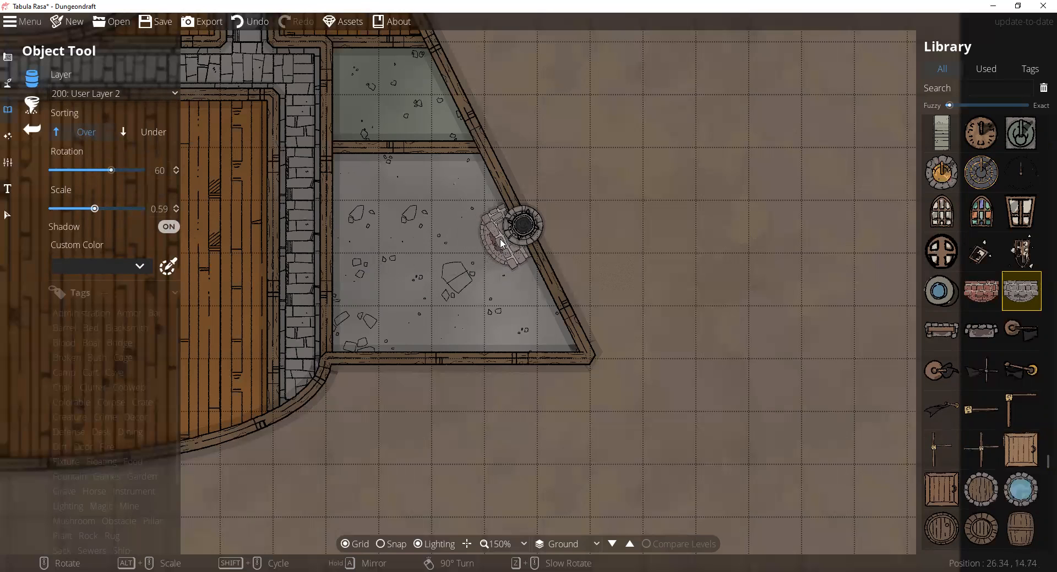
scroll(502, 243, up, 4)
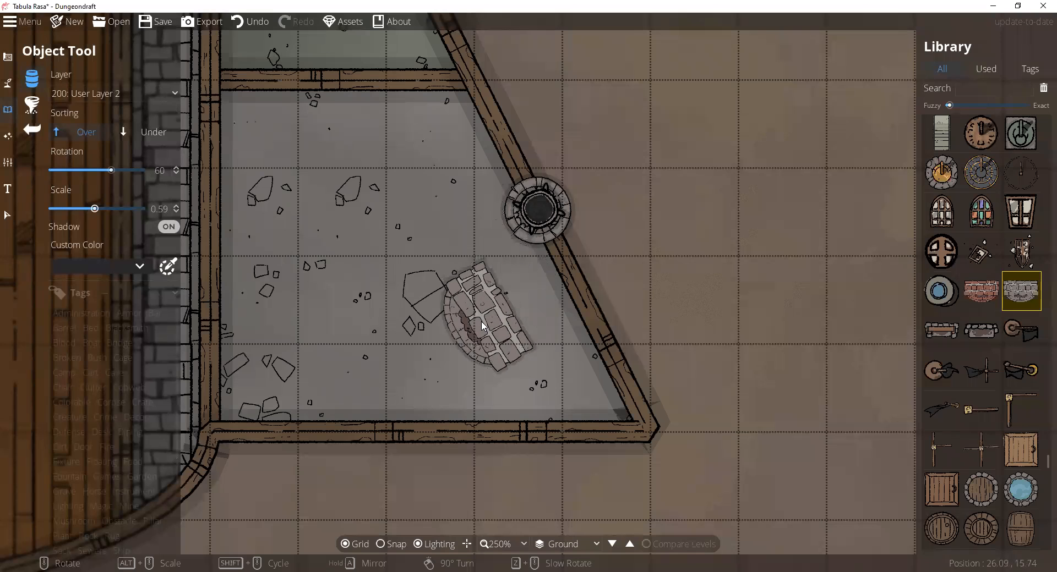
scroll(482, 326, up, 2)
scroll(482, 326, down, 2)
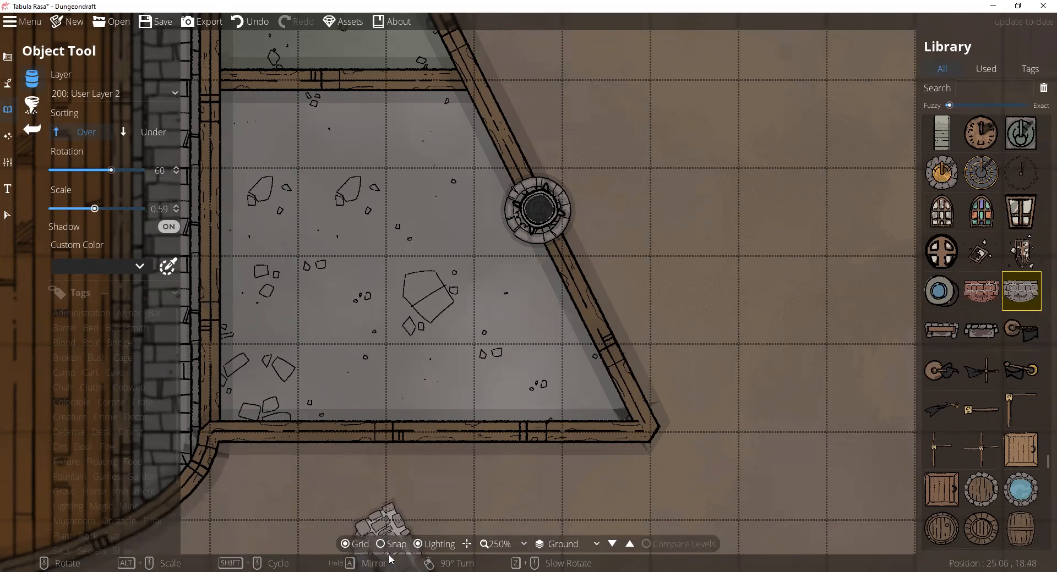
scroll(426, 307, down, 1)
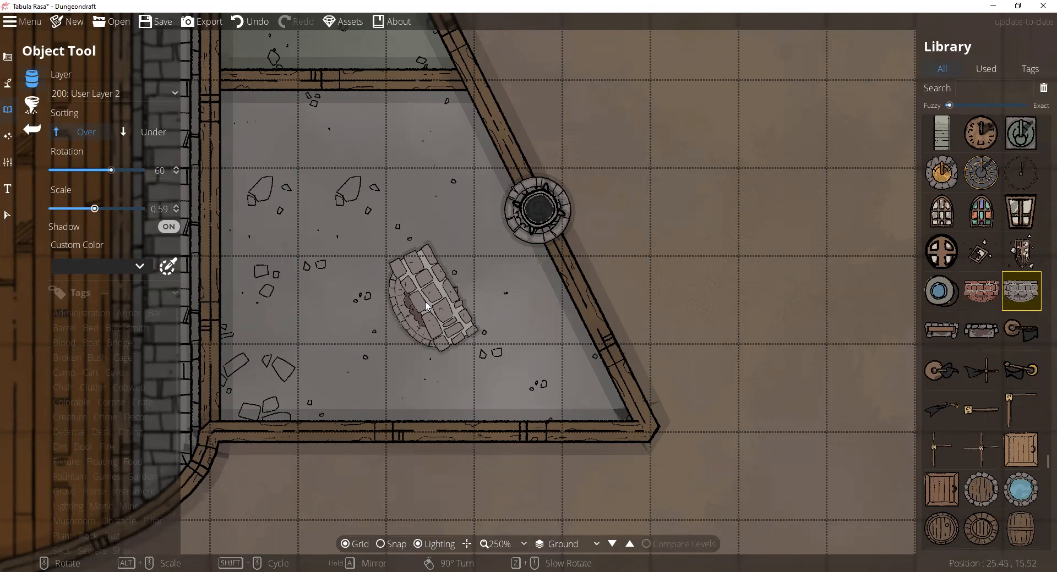
scroll(441, 302, up, 2)
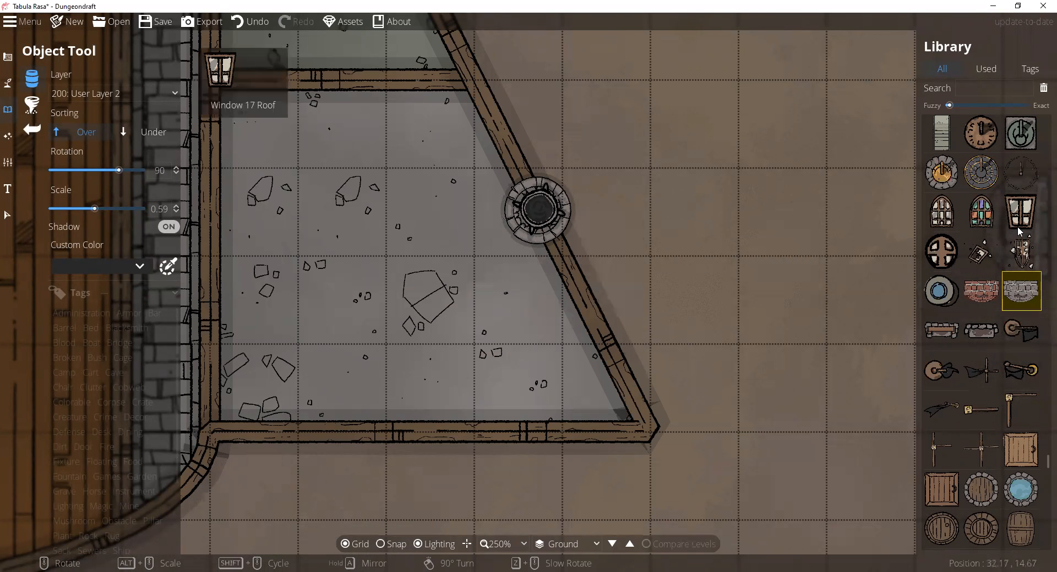
- Try out rotating the shattered frame object at scale 1.79 inside the southeast room
click(981, 251)
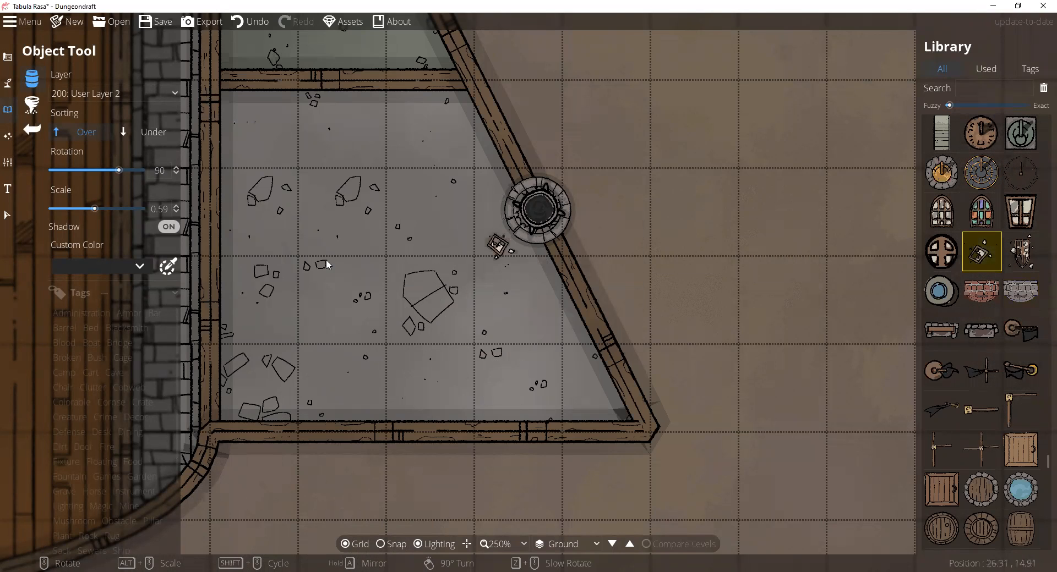
scroll(370, 278, up, 4)
drag(94, 209, 122, 211)
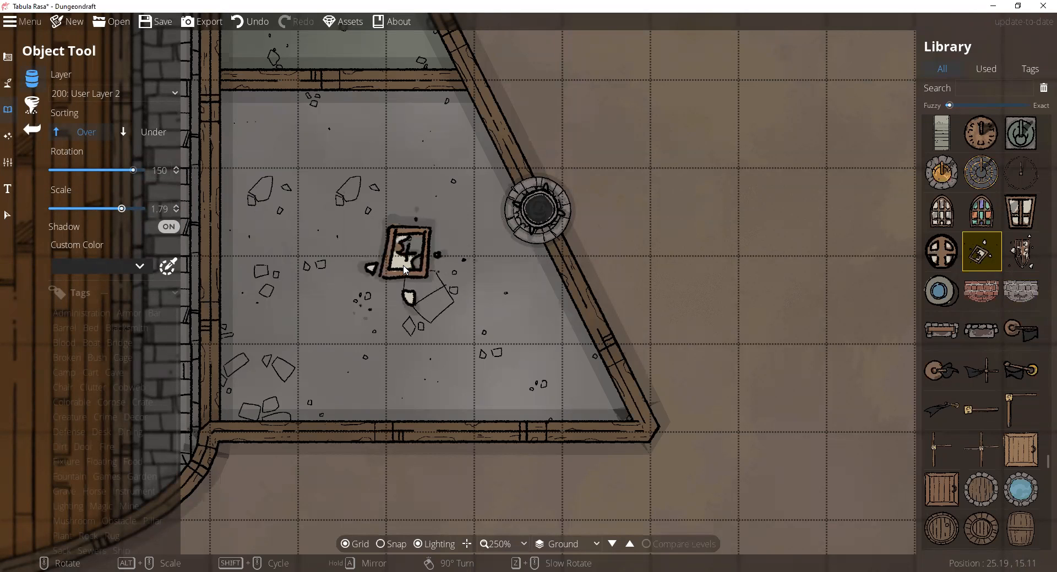
scroll(405, 269, up, 2)
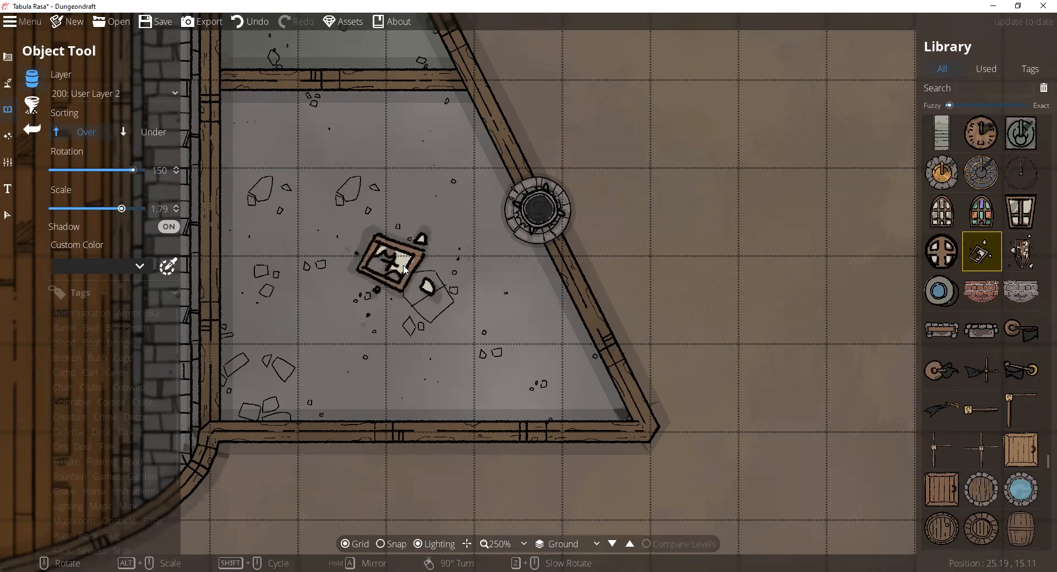
scroll(405, 270, up, 1)
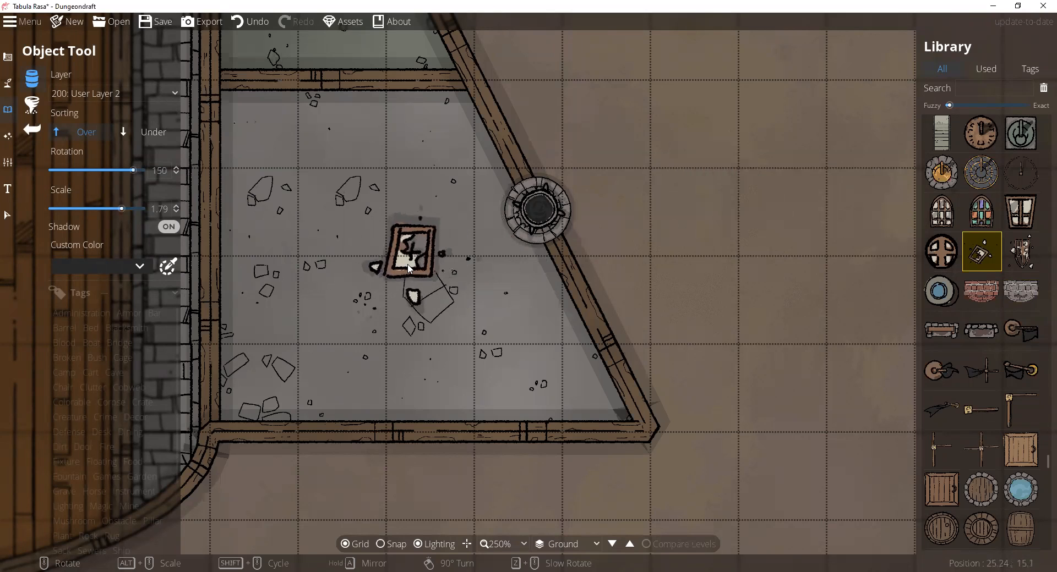
scroll(408, 269, down, 2)
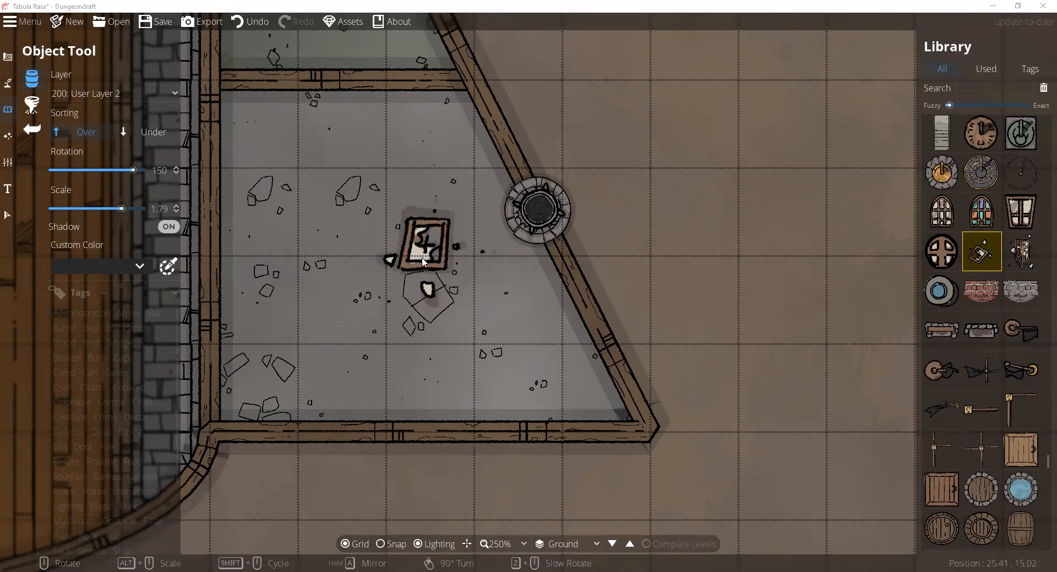
scroll(985, 221, up, 5)
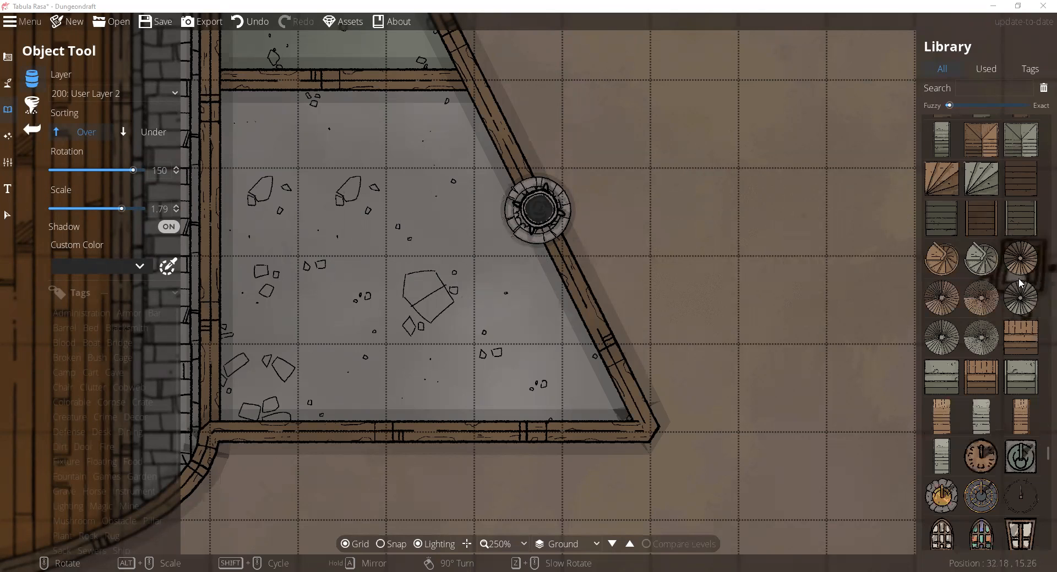
- Try the grey winding stairs in the southeast room at scale 0.96, rotated from -180 to -90
click(984, 190)
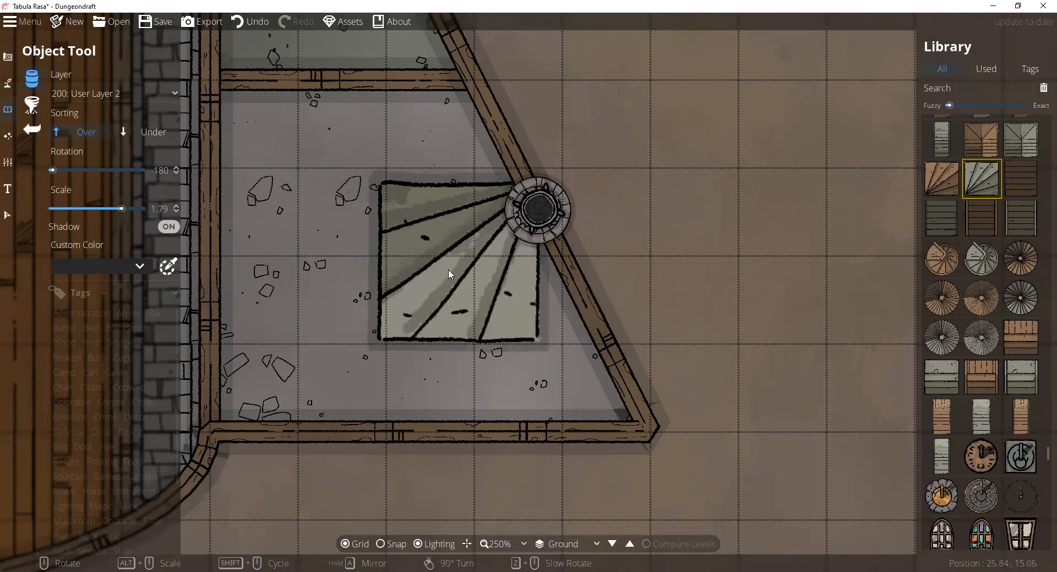
drag(121, 209, 106, 211)
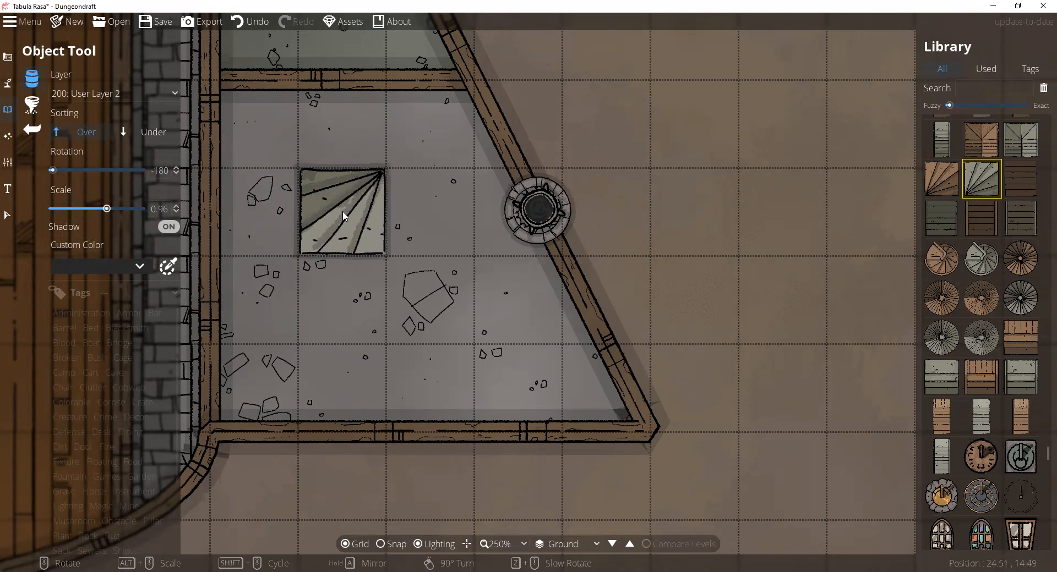
scroll(343, 215, down, 5)
scroll(344, 216, down, 1)
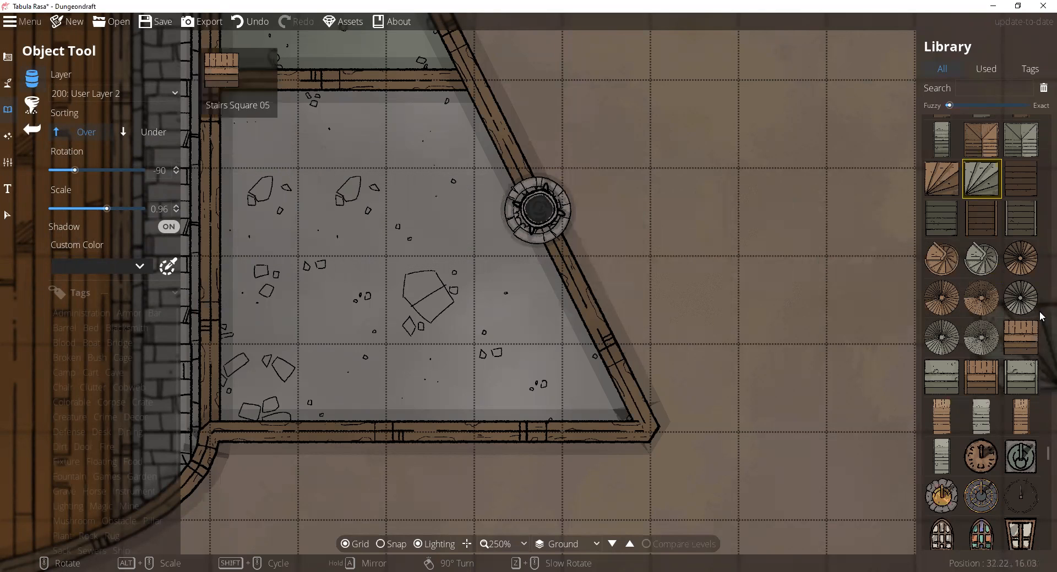
- Place the semicircular grey stone hearth beside the chimney on the slanted wall, rotated to 62 at scale 0.57
scroll(1017, 406, down, 3)
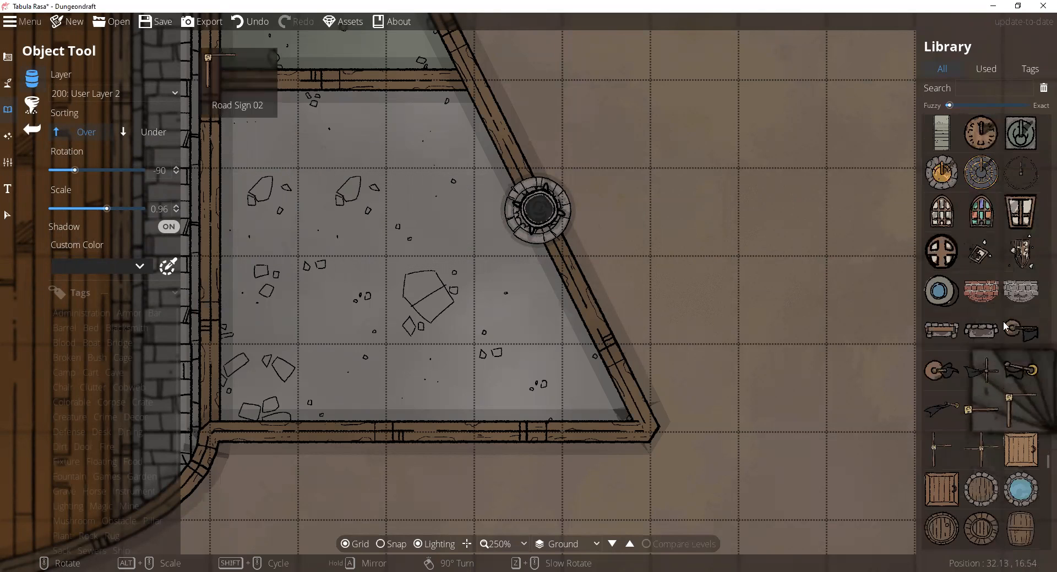
click(1018, 290)
drag(108, 209, 90, 209)
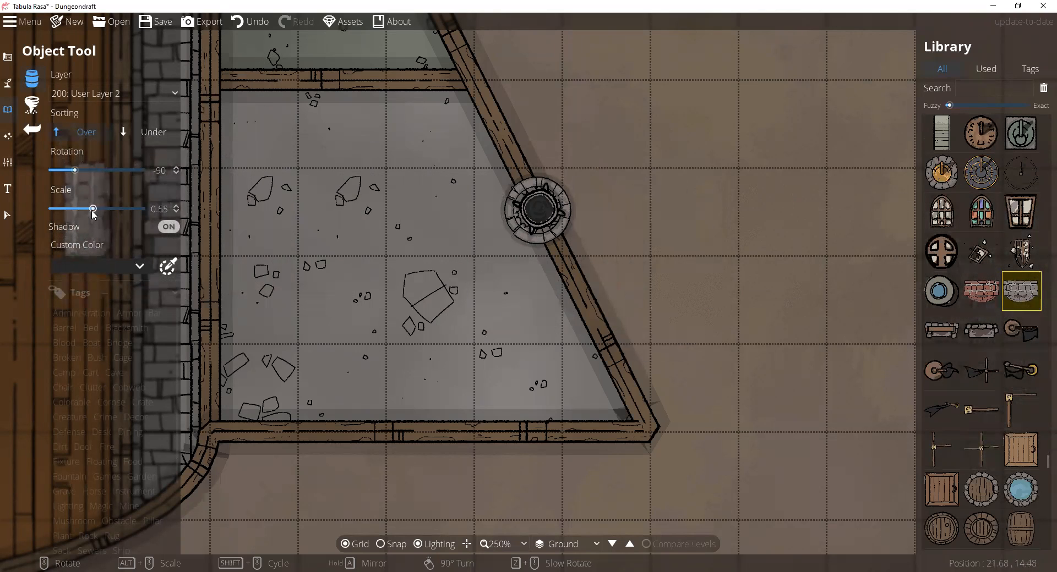
scroll(504, 259, up, 10)
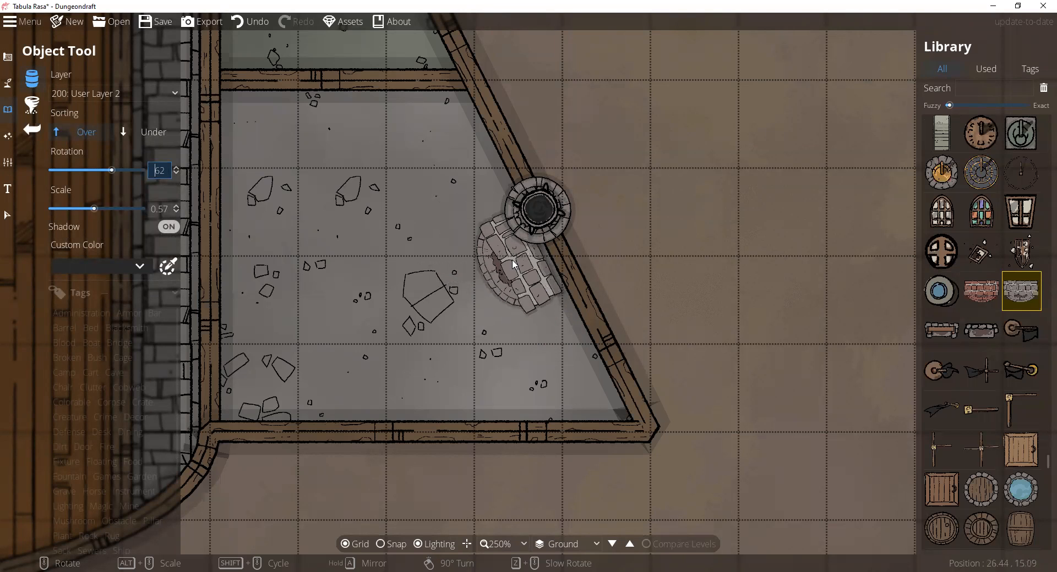
click(505, 232)
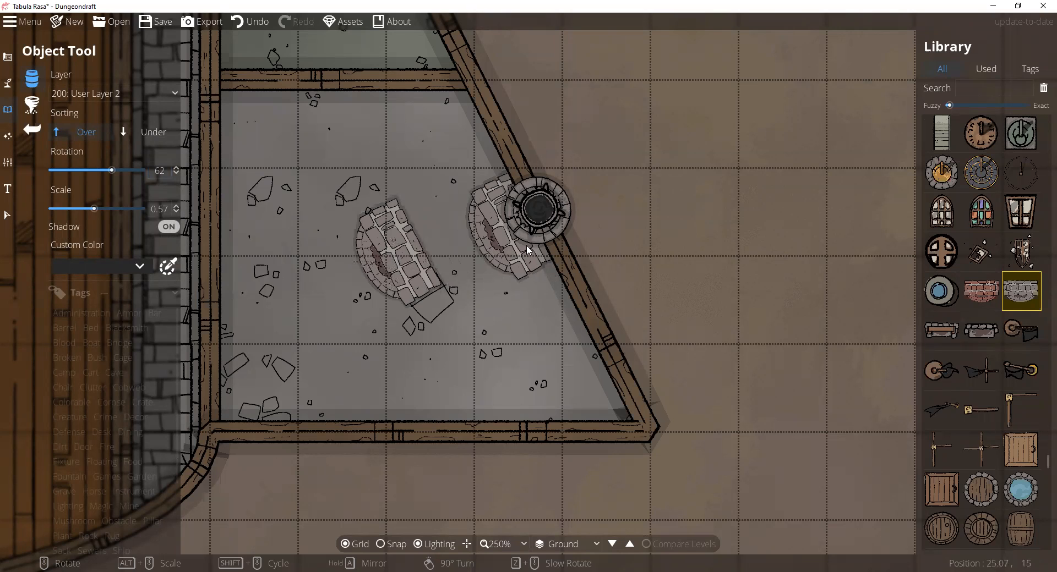
- Try placing small Campfire 07 objects along the hearth's curved edge at scale 0.29 on layer 200: User Layer 2
drag(1042, 467, 1041, 160)
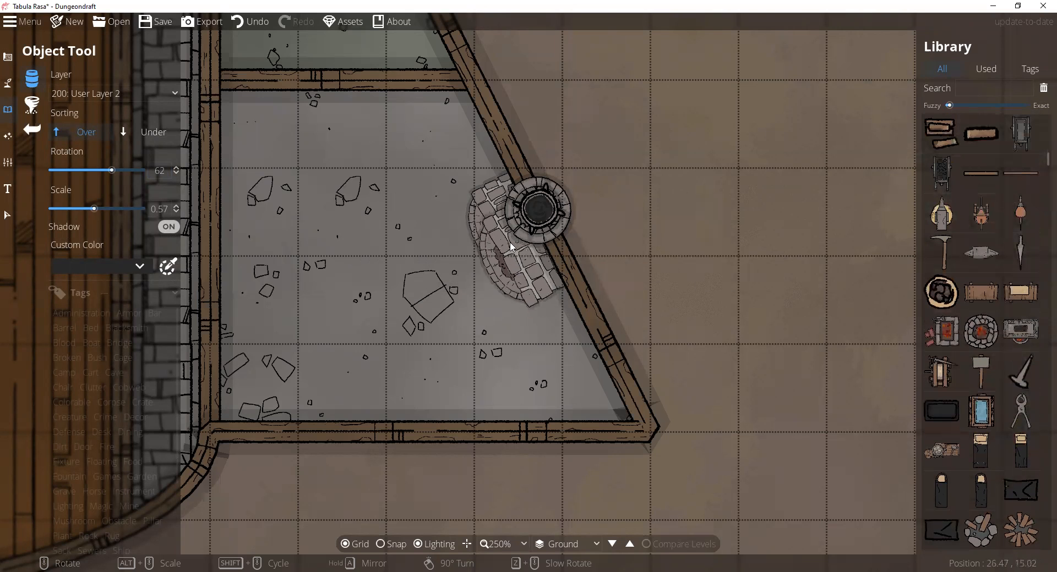
scroll(988, 325, up, 5)
scroll(989, 320, up, 5)
scroll(990, 324, down, 10)
scroll(990, 324, down, 6)
click(977, 286)
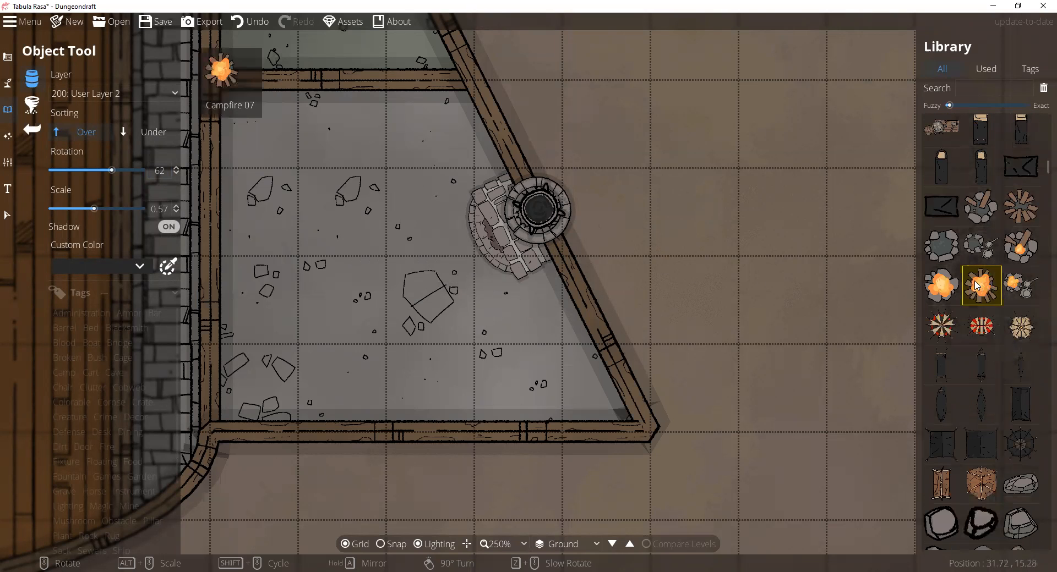
scroll(482, 254, up, 3)
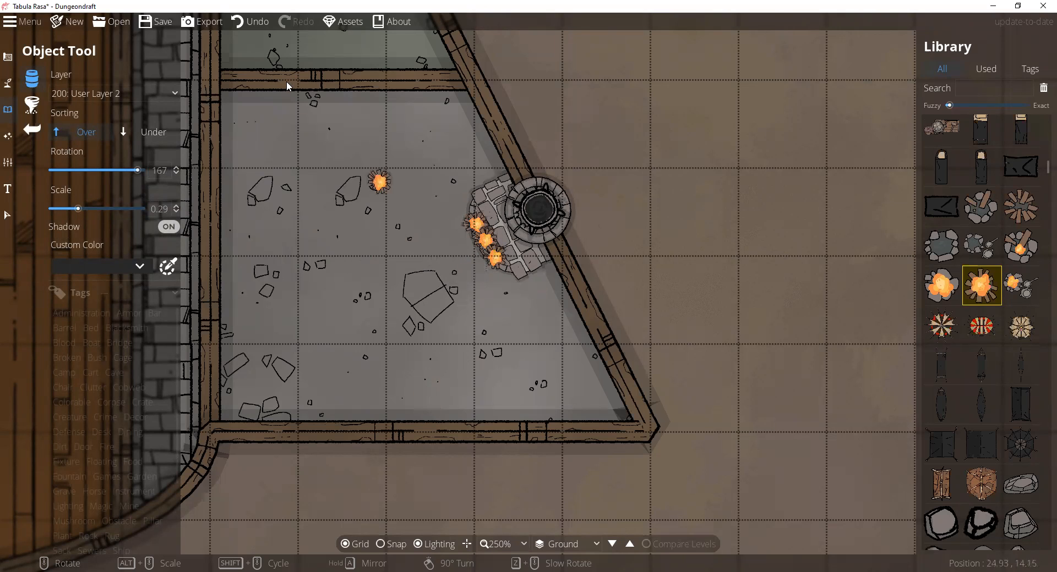
- Undo the campfire placements on the hearth and set the object layer to 100: User Layer 1
click(265, 29)
click(265, 29)
click(264, 29)
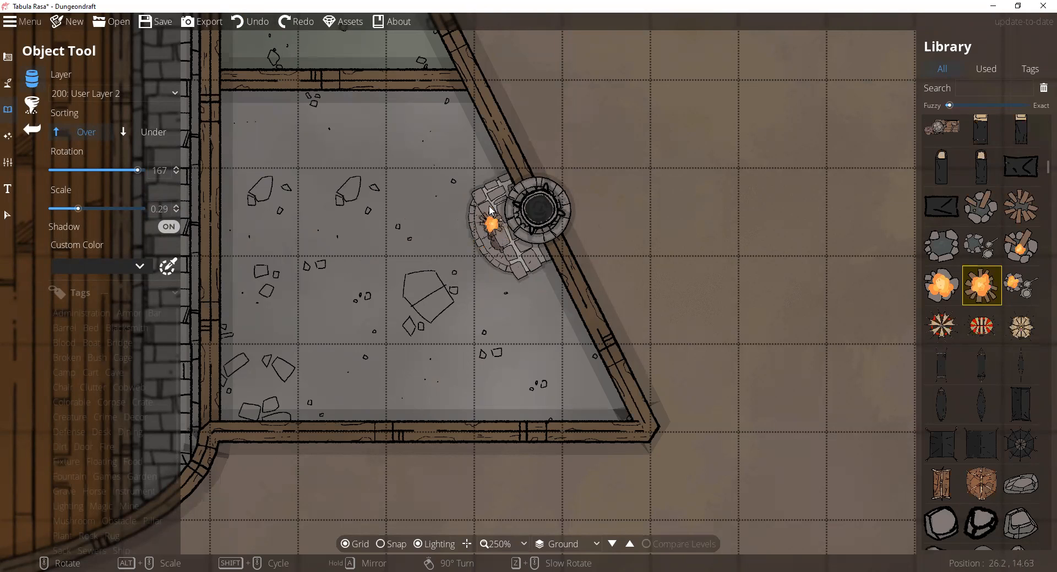
click(92, 94)
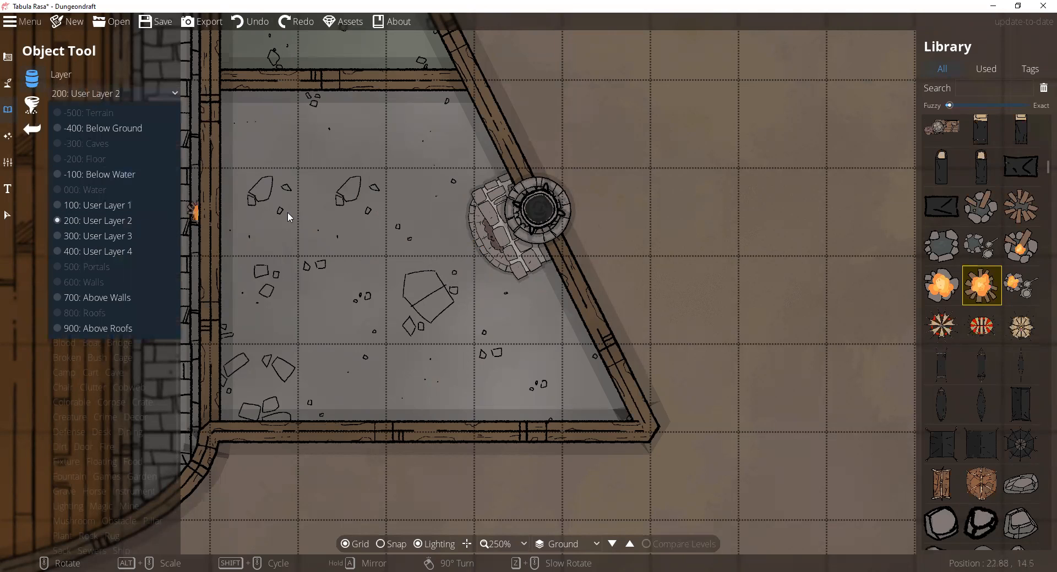
click(104, 205)
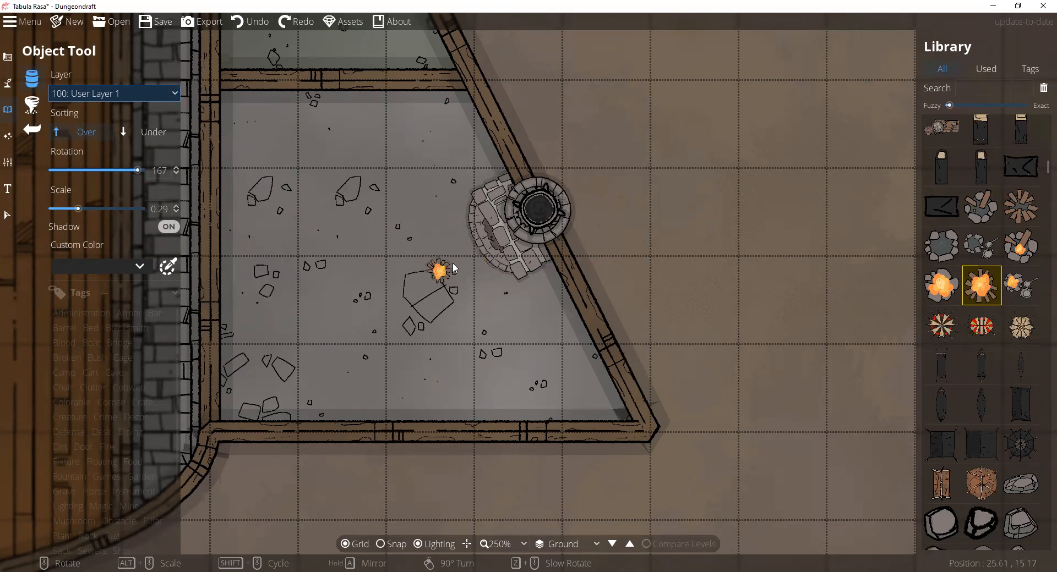
- Choose the grey stone hearth again with rotation 62 and scale 0.58, and set its layer to 300: User Layer 3
drag(1042, 180, 1043, 466)
click(1021, 344)
drag(79, 211, 96, 209)
scroll(463, 246, down, 2)
scroll(465, 246, down, 5)
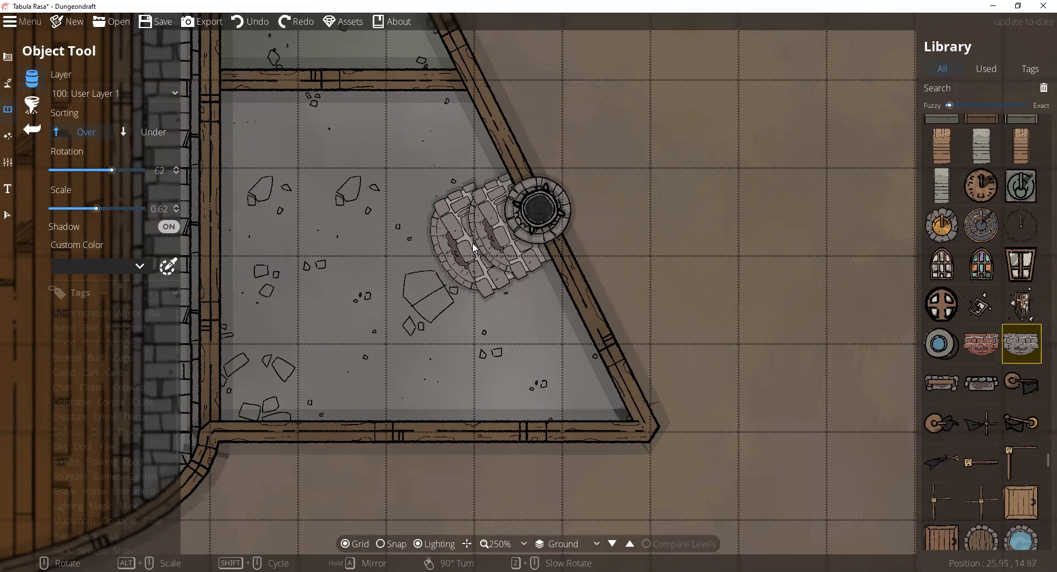
drag(101, 211, 93, 209)
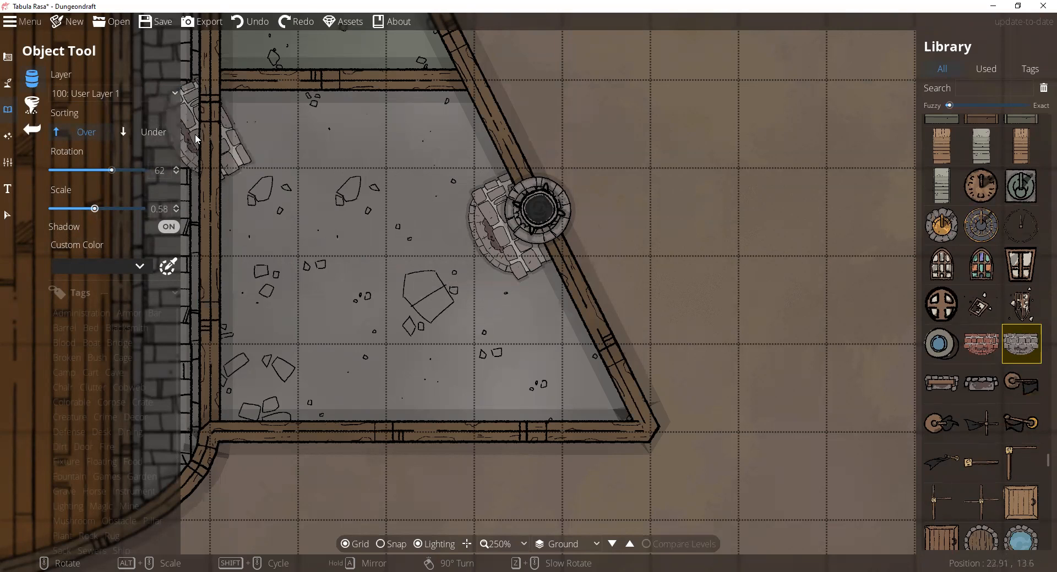
click(112, 94)
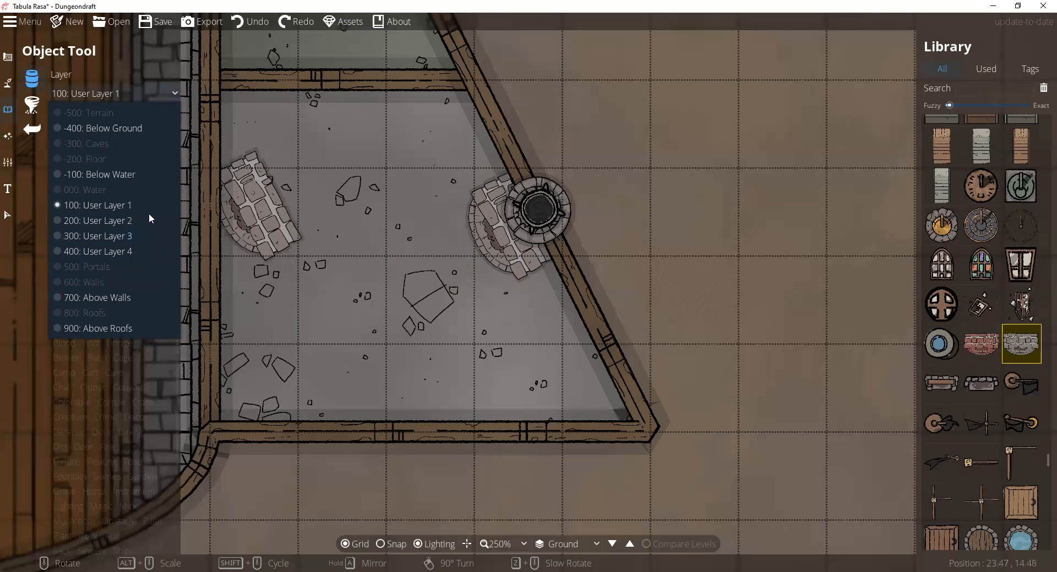
click(119, 238)
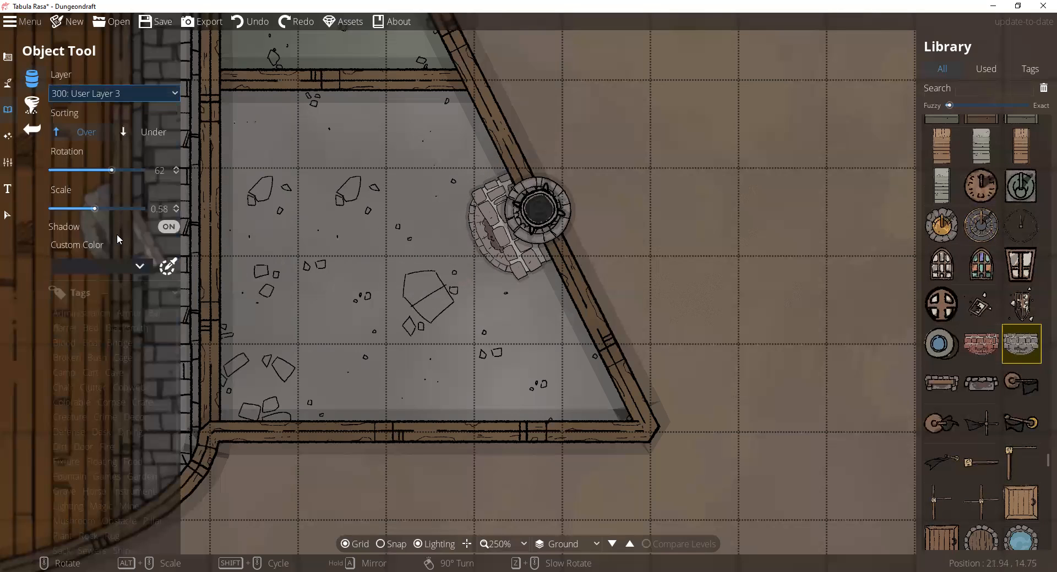
- Place a second stone hearth rotated to -118 behind the first so its straight brick edge overlaps the hearth's back
scroll(393, 244, up, 3)
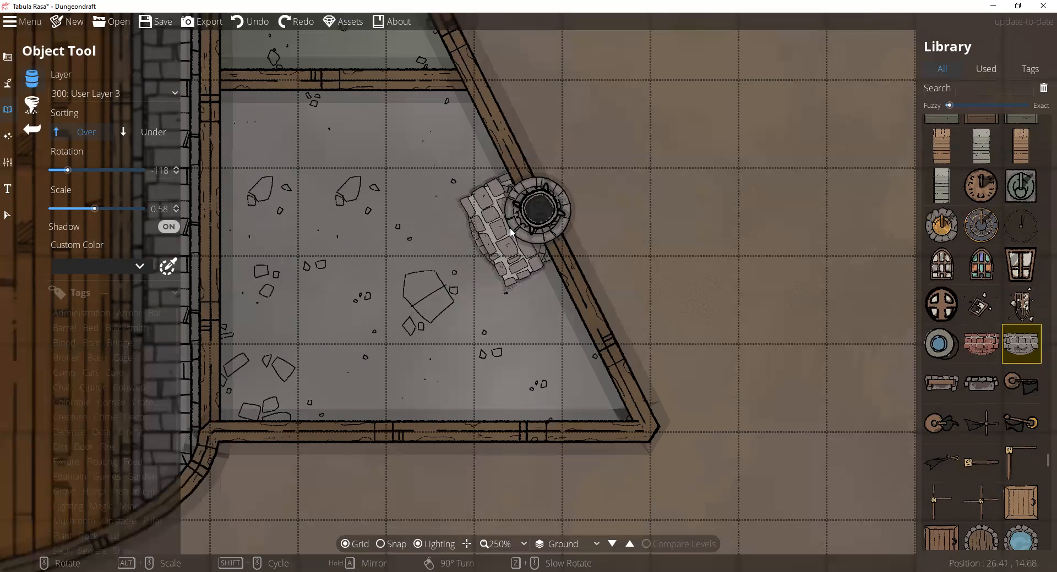
scroll(501, 236, up, 15)
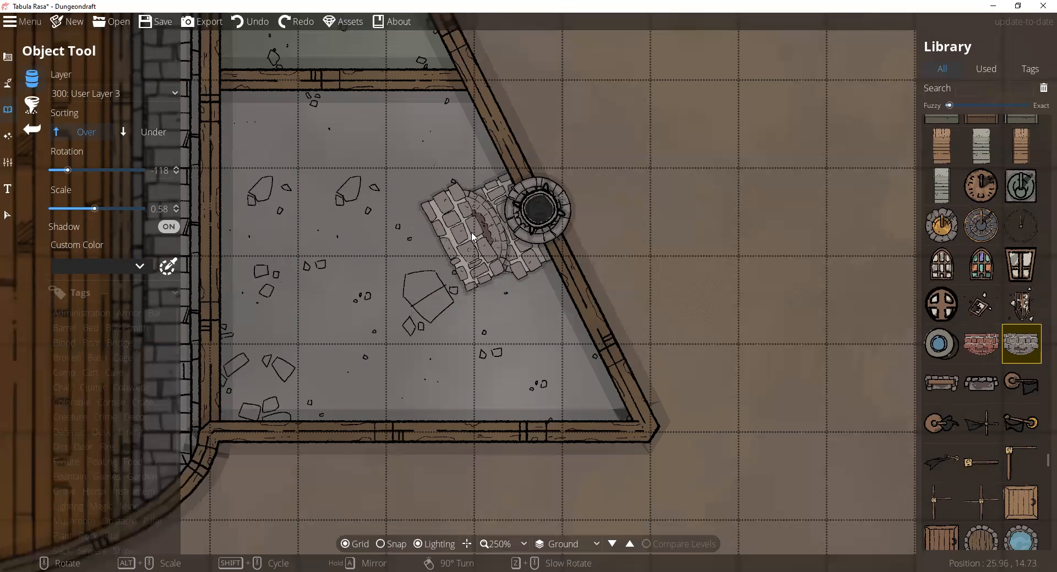
scroll(491, 238, down, 3)
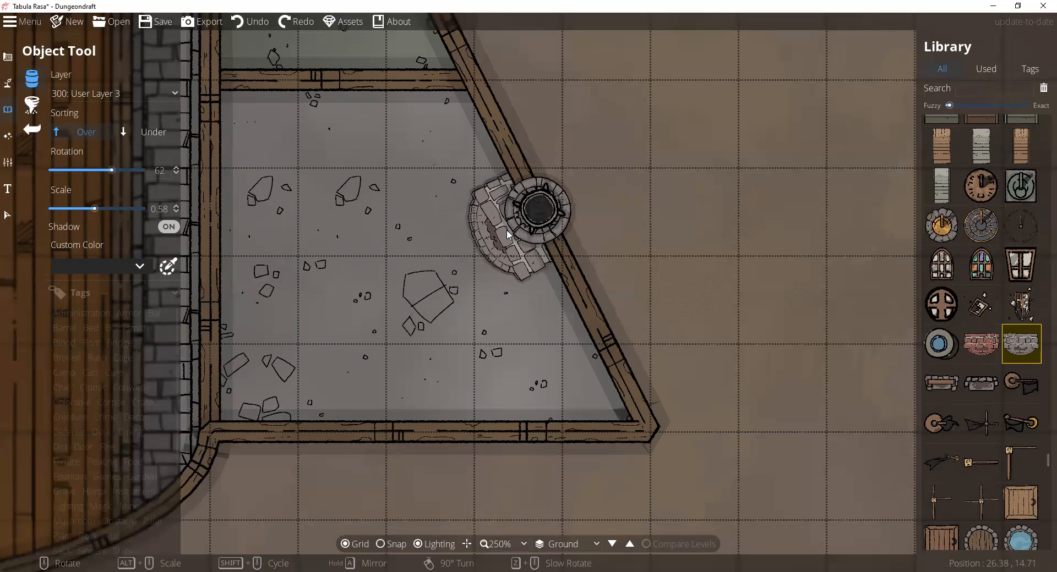
scroll(507, 234, up, 10)
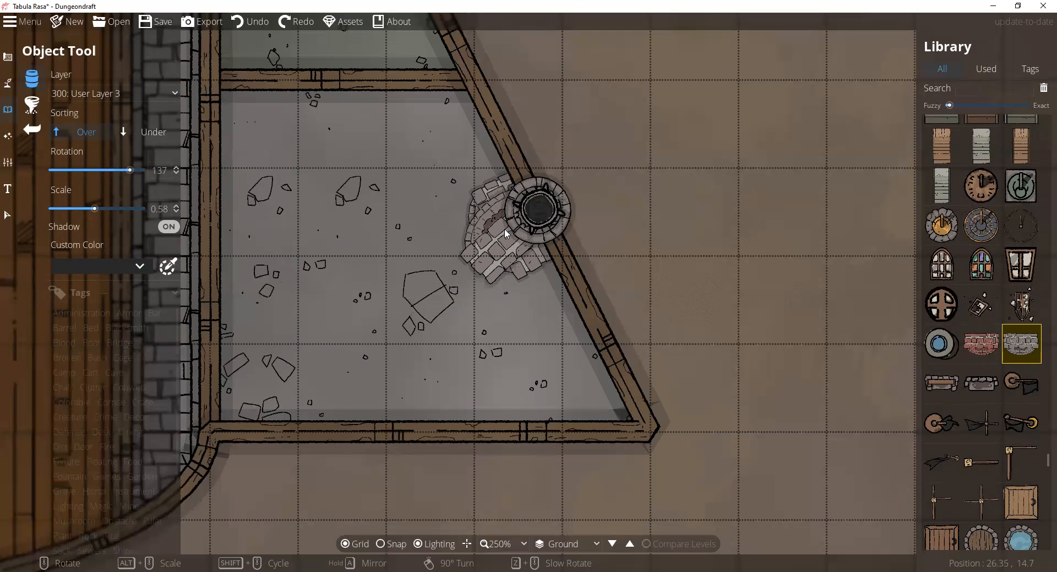
scroll(505, 234, up, 2)
scroll(505, 234, down, 2)
scroll(506, 234, up, 4)
scroll(507, 234, down, 2)
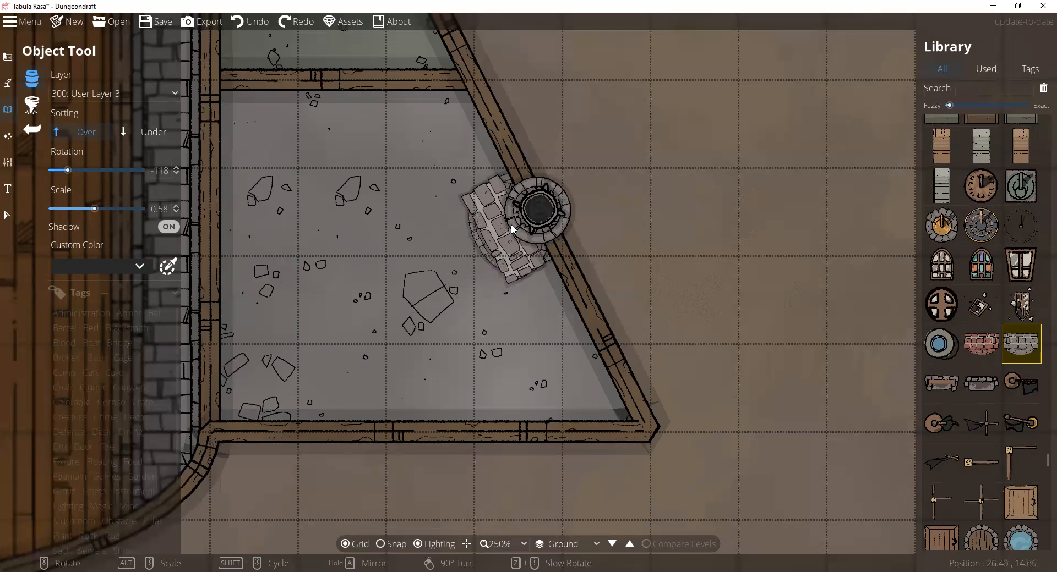
click(542, 279)
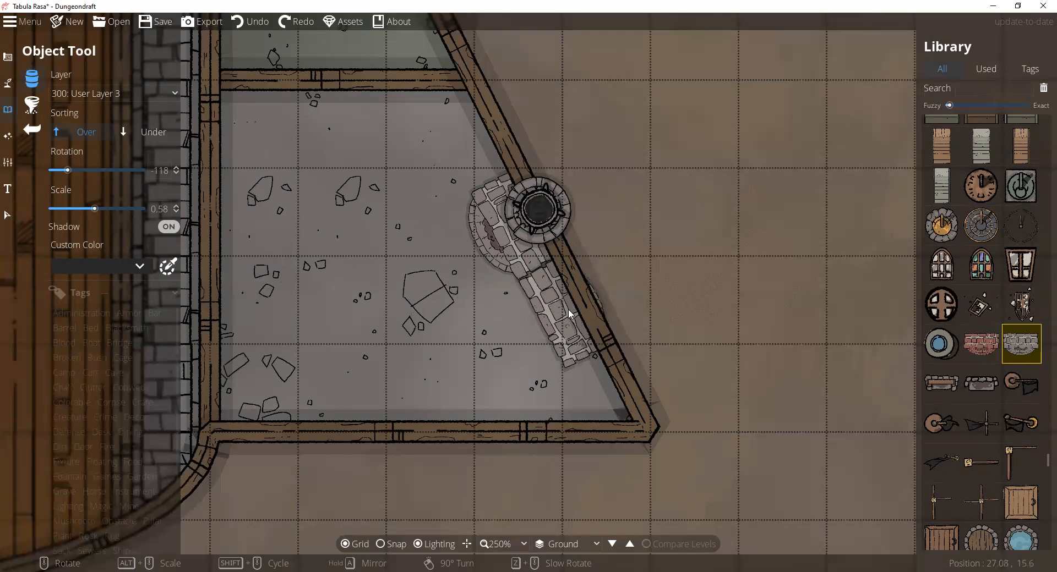
click(520, 219)
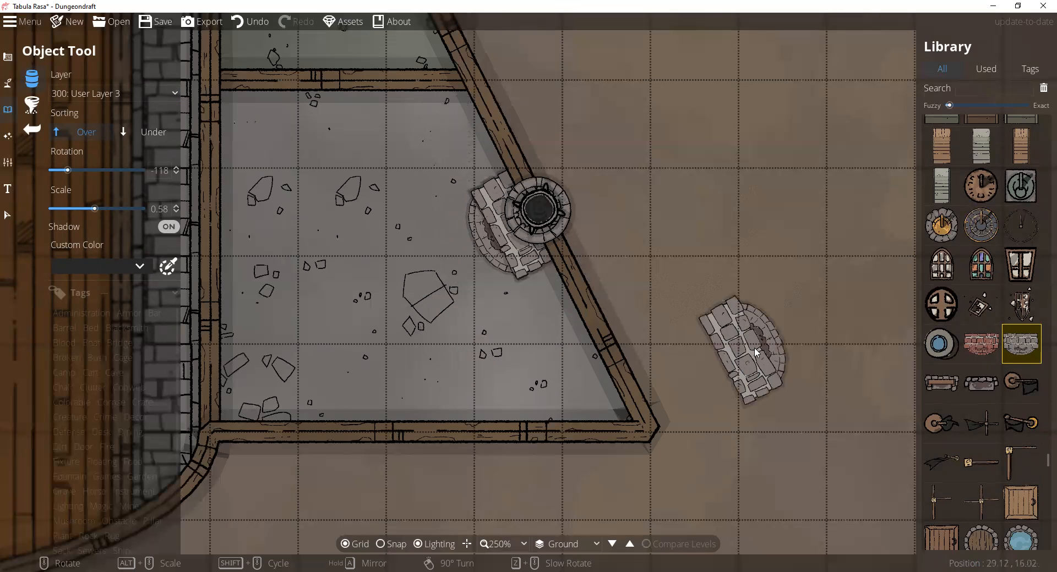
- Place three Campfire 07 objects in the hearth opening at scale 0.4 on layer 200: User Layer 2, varying their rotation
drag(1042, 460, 1034, 165)
click(981, 330)
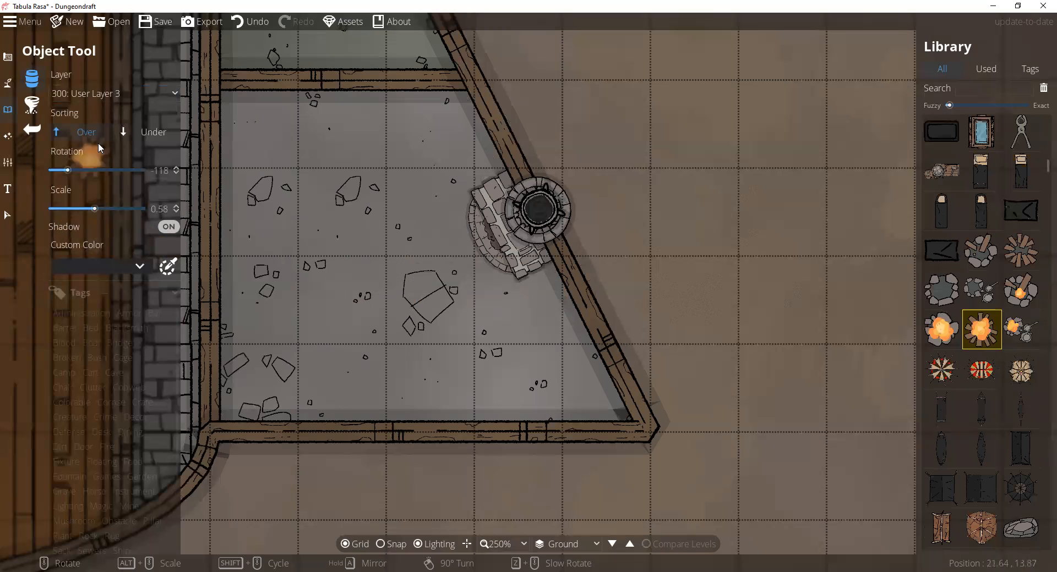
click(105, 94)
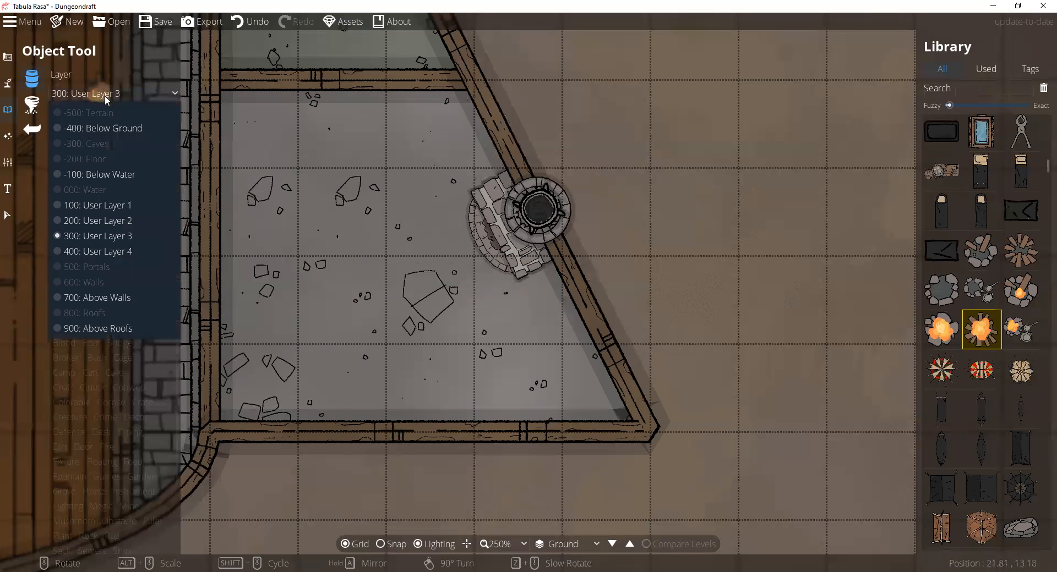
click(101, 221)
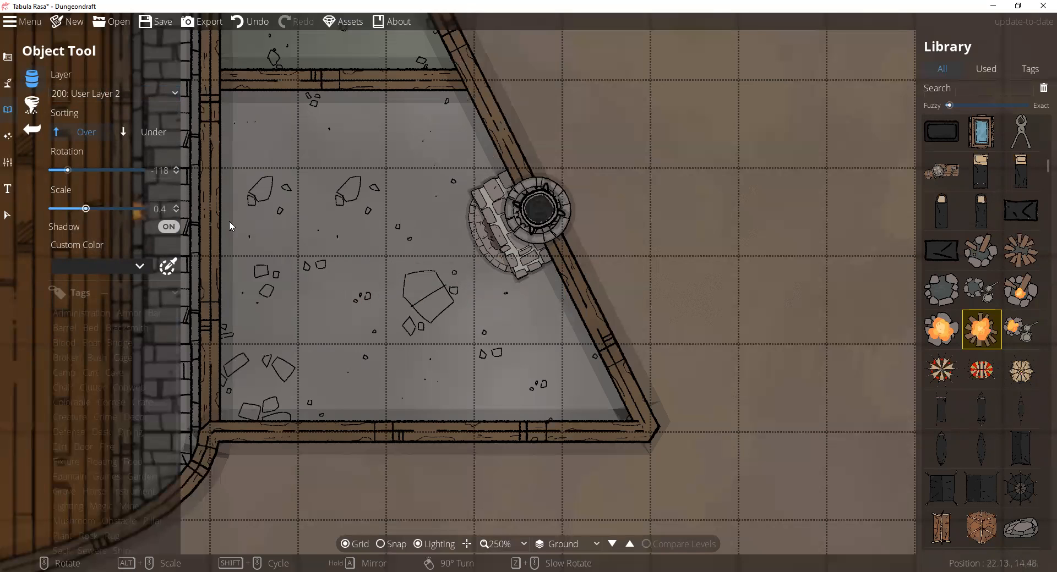
scroll(461, 231, up, 4)
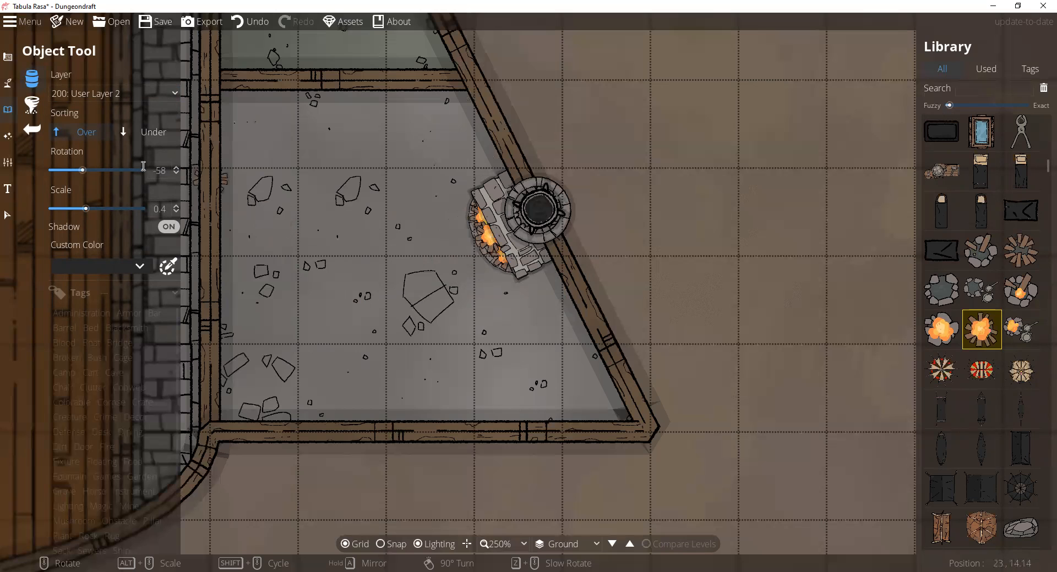
- Set the environment's ambient light to the off-white f0f0f0
click(5, 140)
click(29, 107)
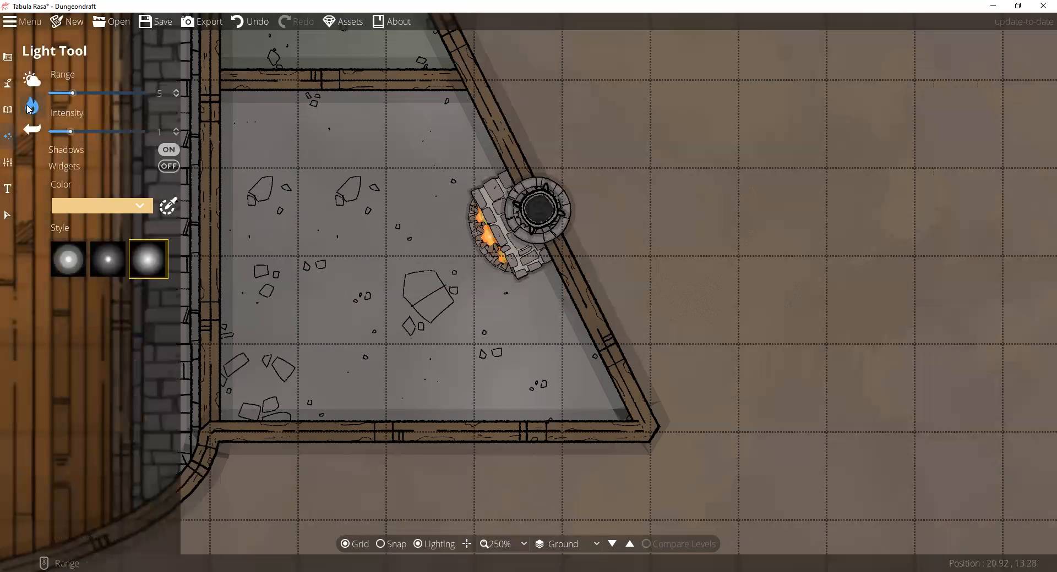
click(8, 132)
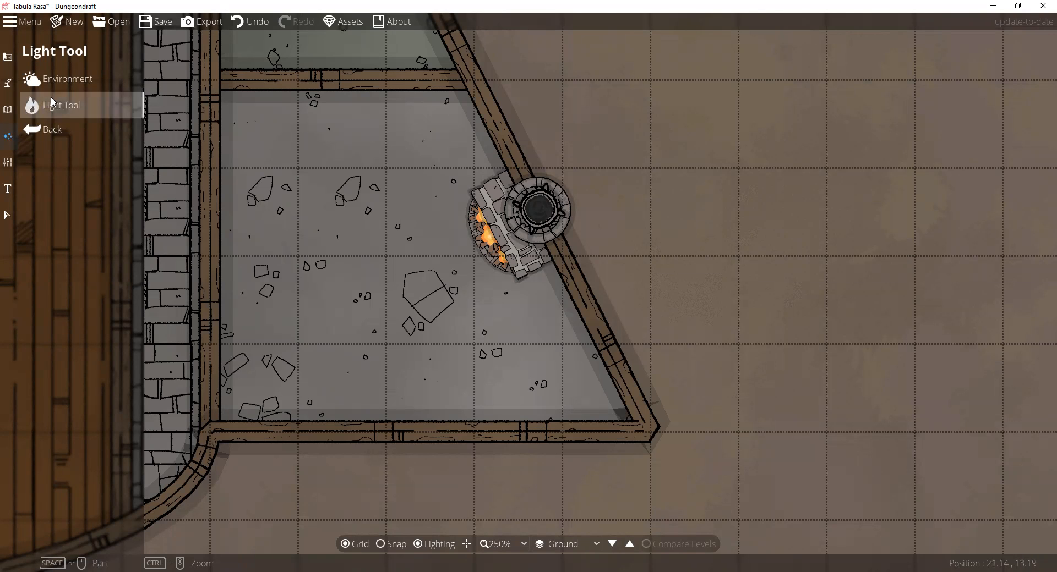
click(66, 79)
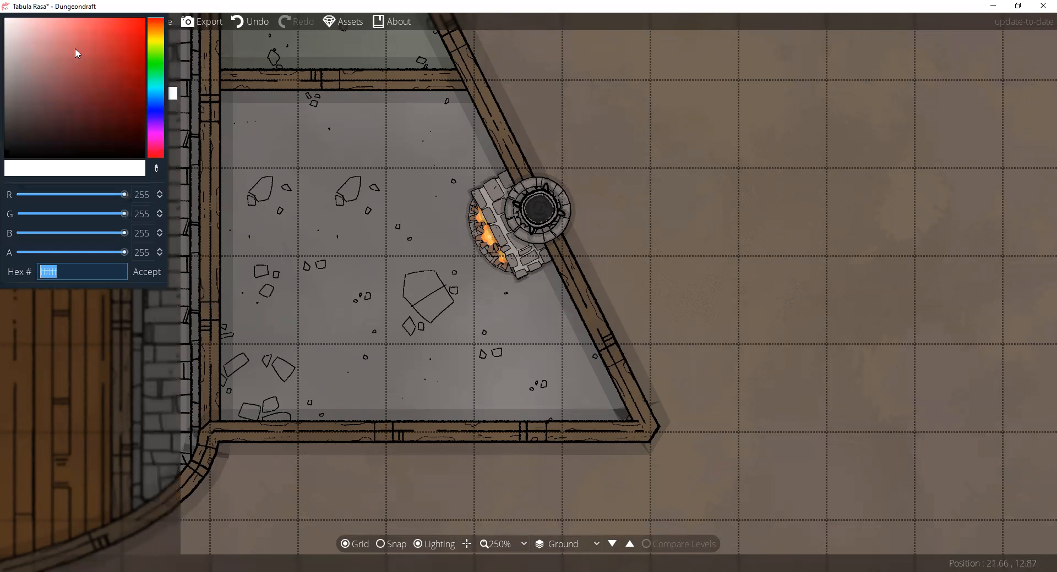
drag(15, 50, 4, 31)
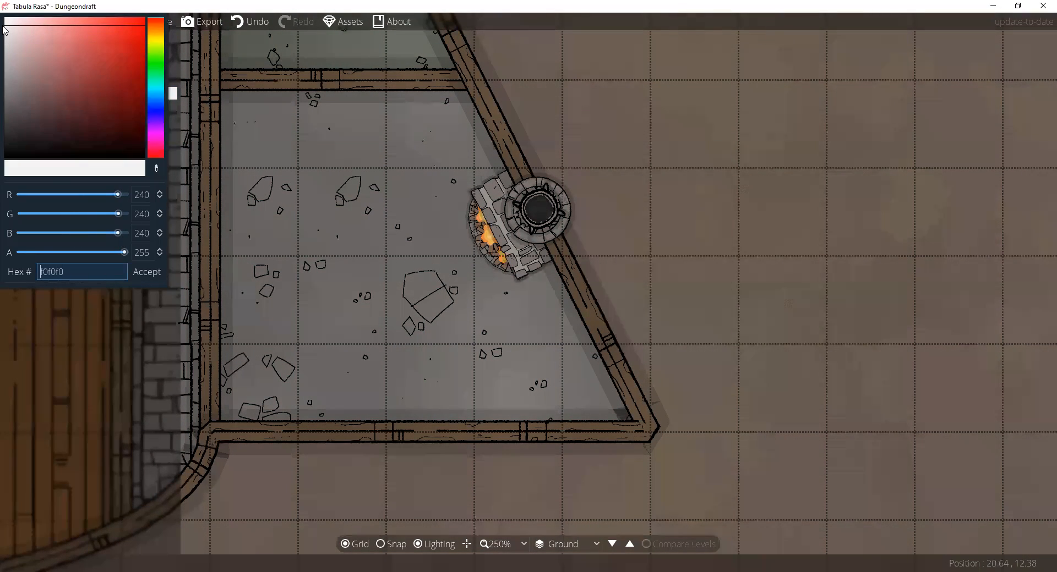
click(146, 272)
- Compare the light styles and configure a light with the small bright-centre style, range 0.5 and intensity 0.8
click(32, 110)
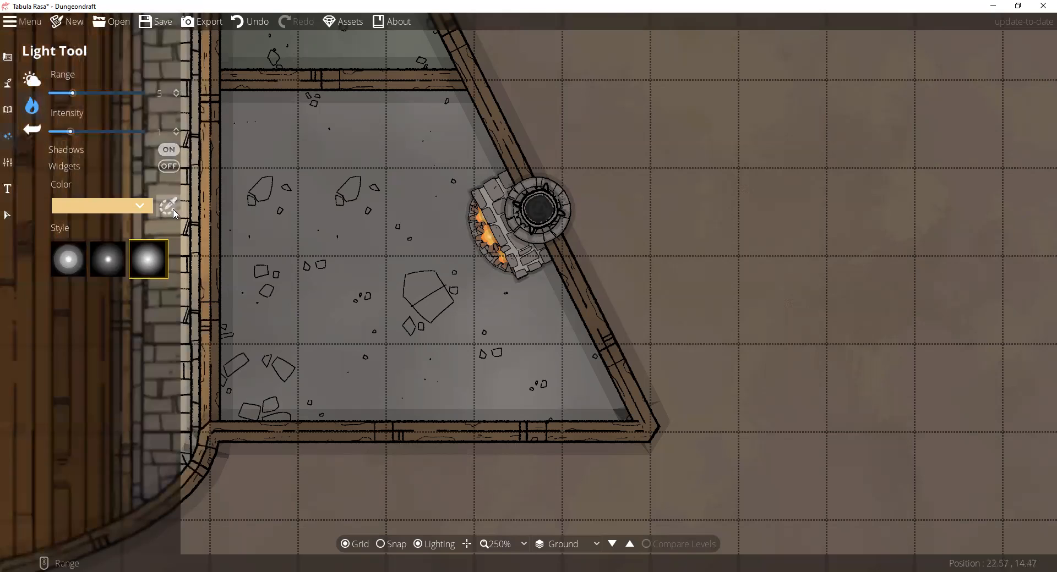
click(70, 268)
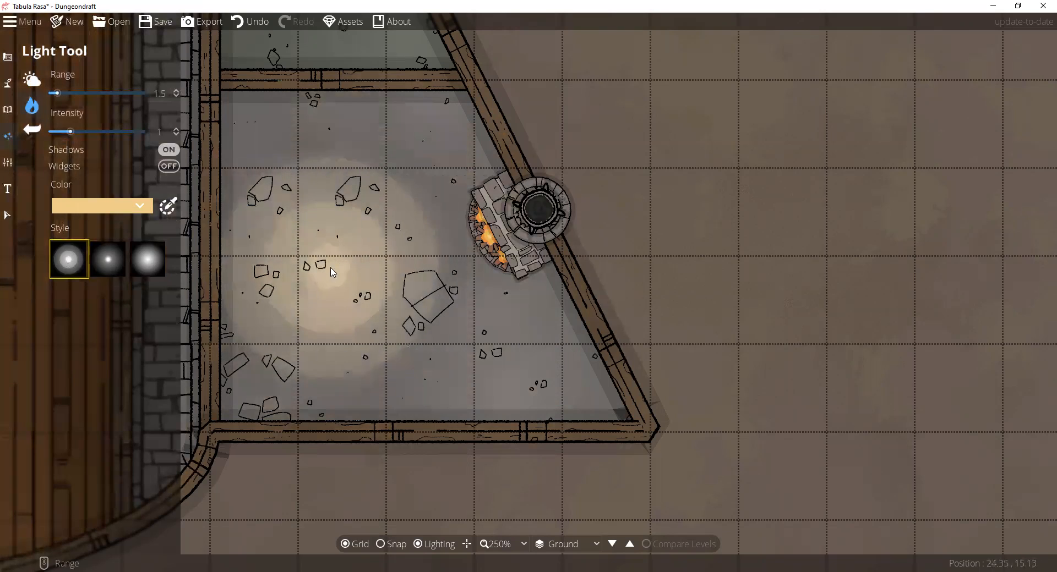
click(110, 259)
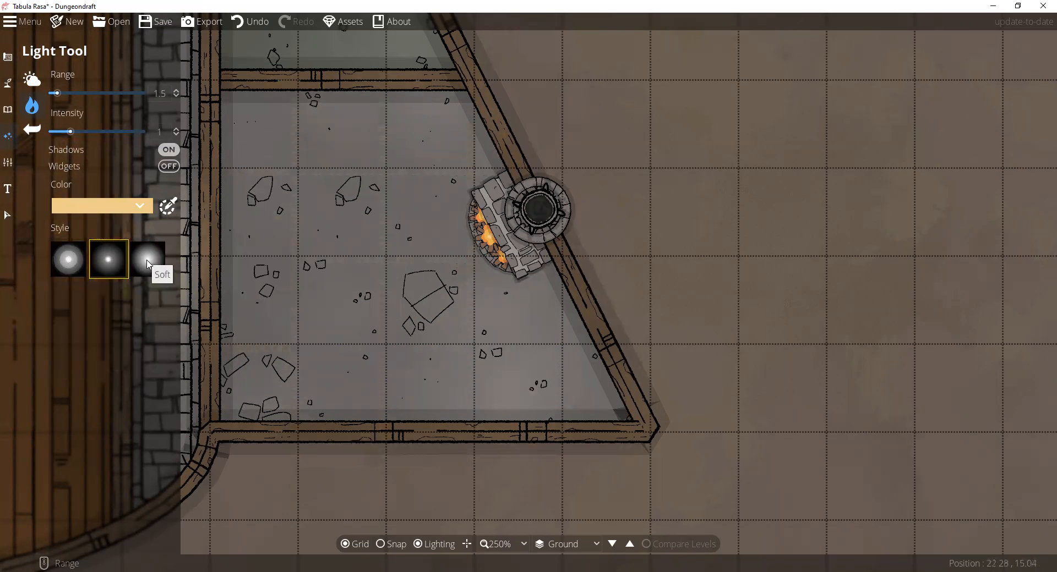
click(148, 262)
click(103, 259)
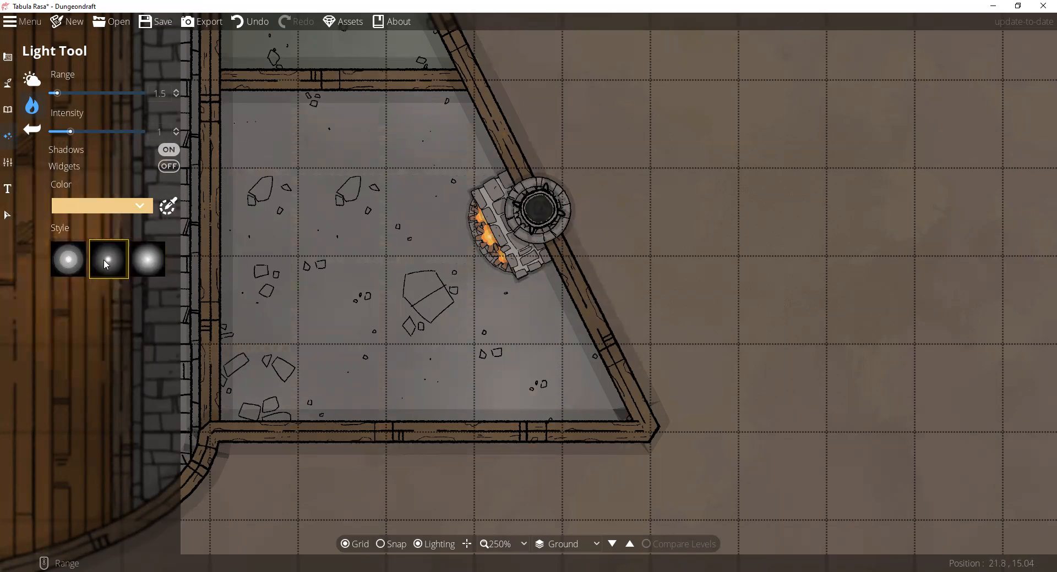
scroll(276, 230, down, 2)
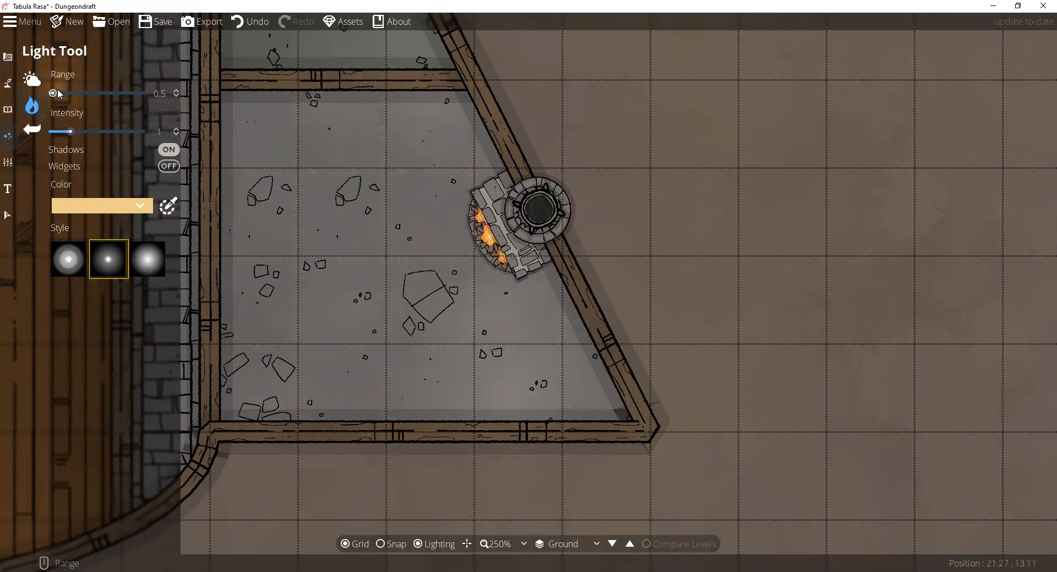
click(177, 135)
click(176, 134)
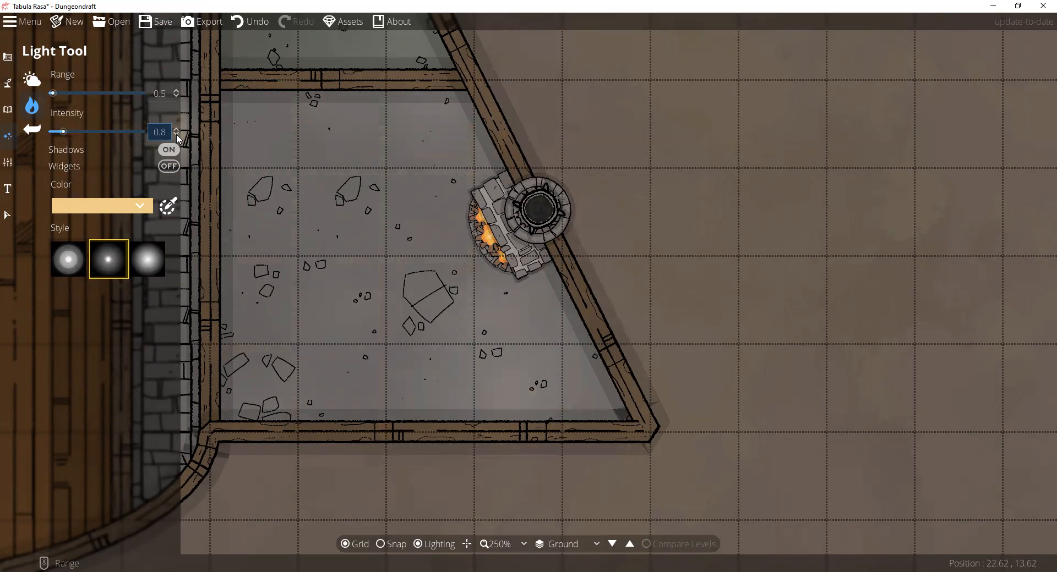
- Try the preset light colours, choose orange, and place trial lights over the hearth's fires
click(141, 205)
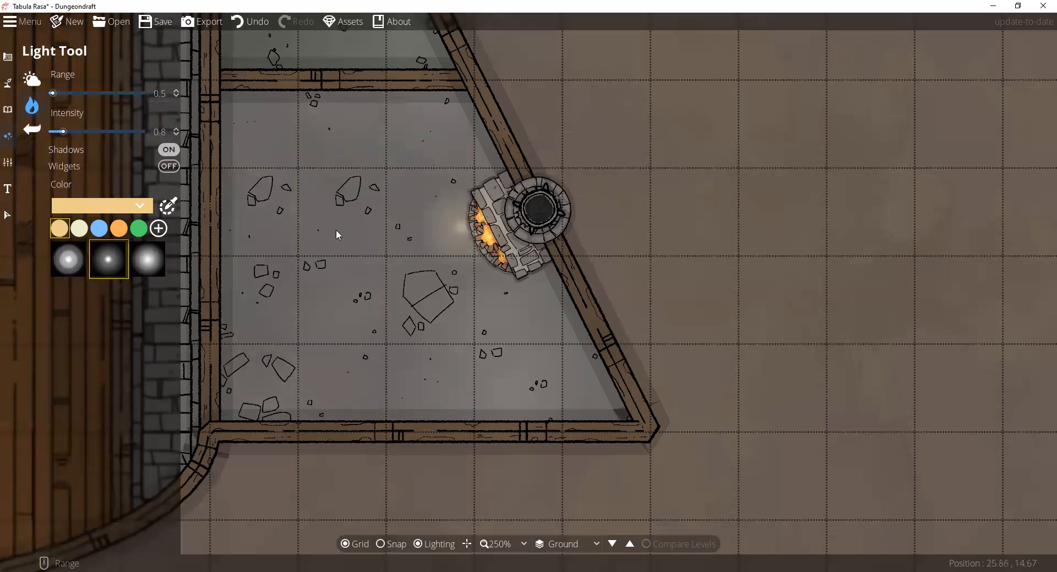
click(121, 232)
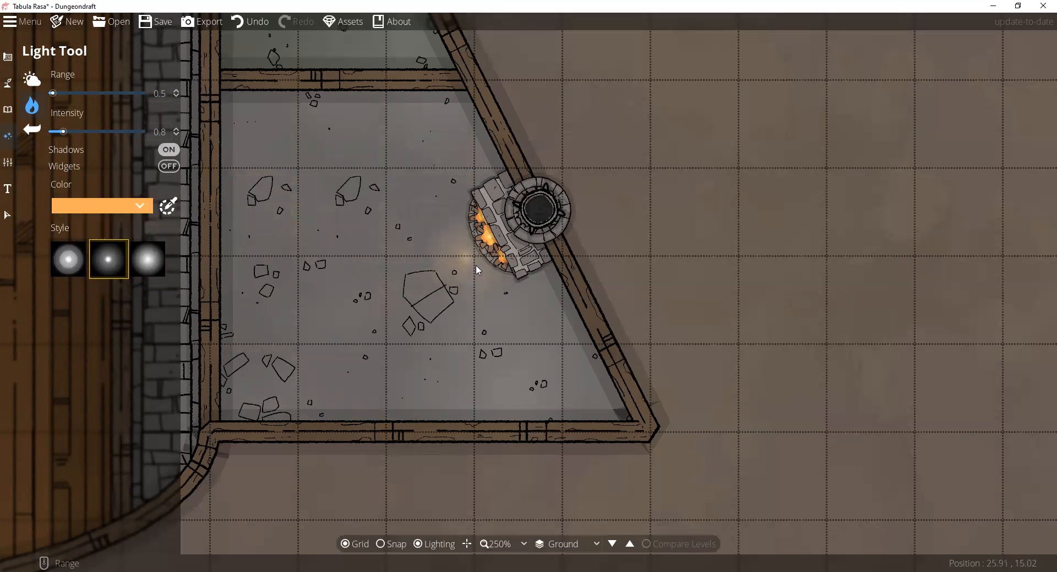
click(121, 206)
click(84, 229)
click(92, 206)
click(60, 228)
click(104, 213)
click(110, 229)
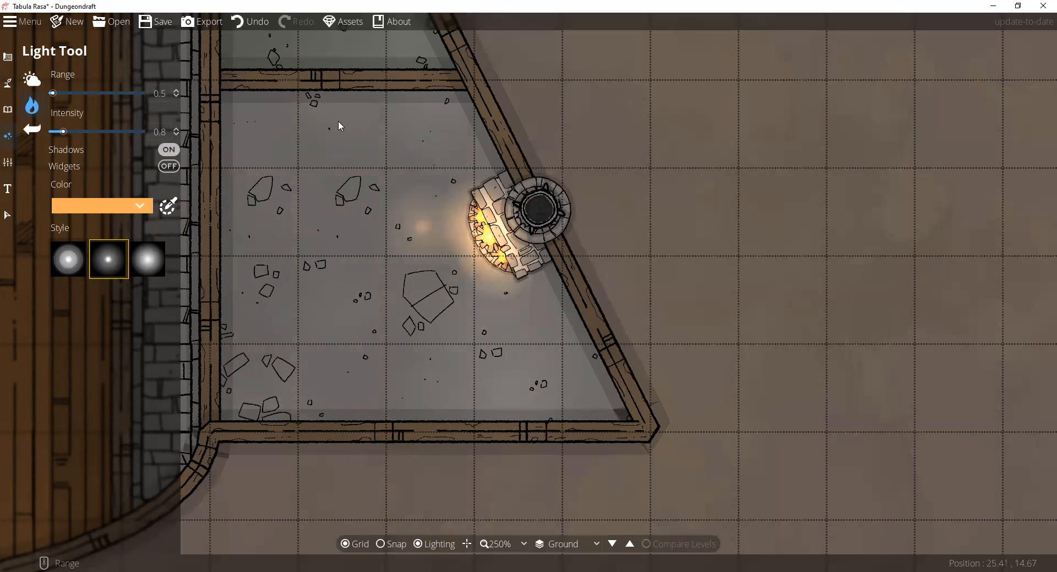
- Undo the trial hearth lights and place new orange lights over the fires at intensity 0.9
click(250, 21)
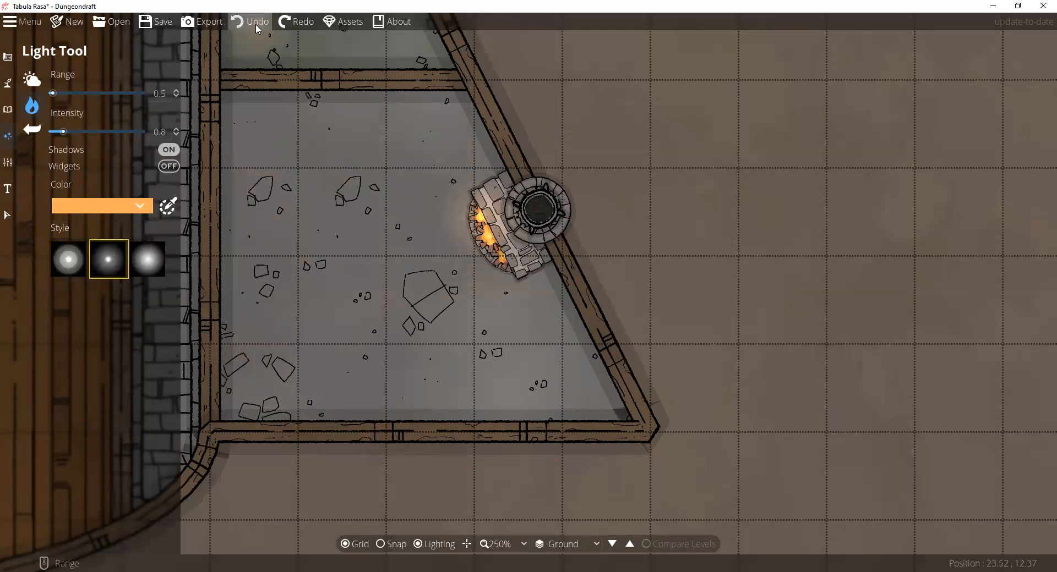
click(176, 130)
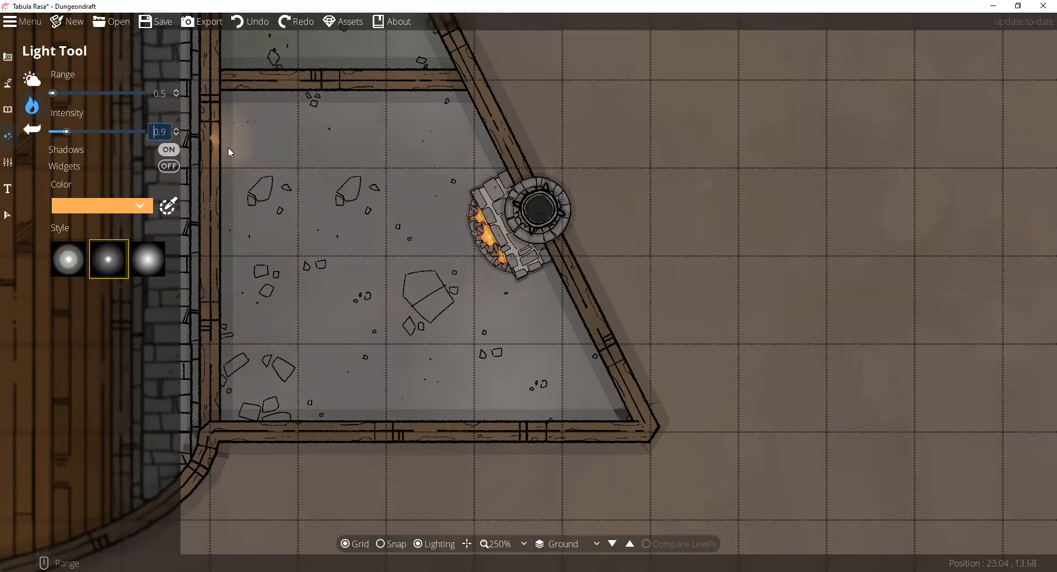
click(479, 222)
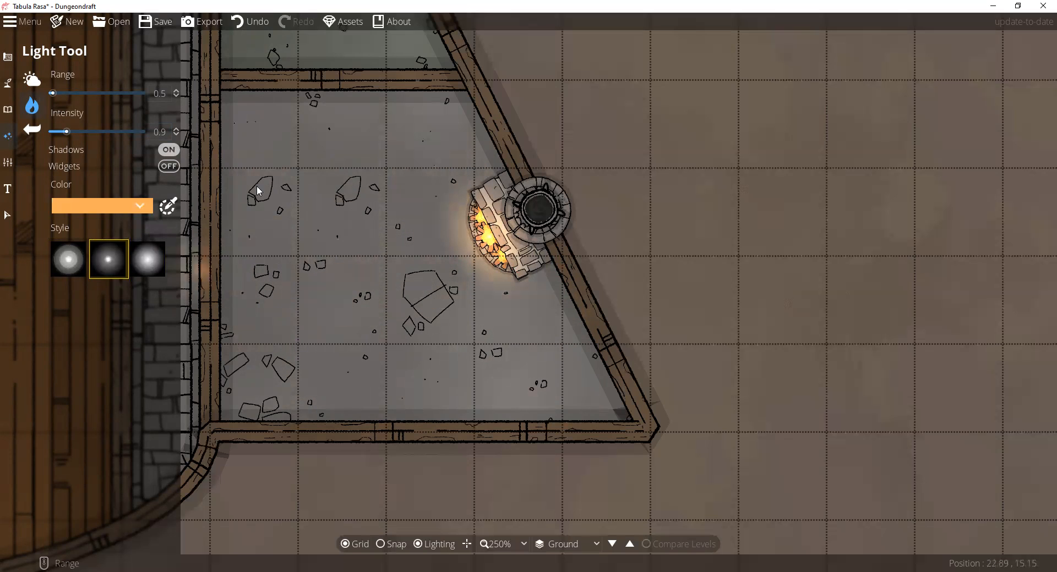
click(150, 265)
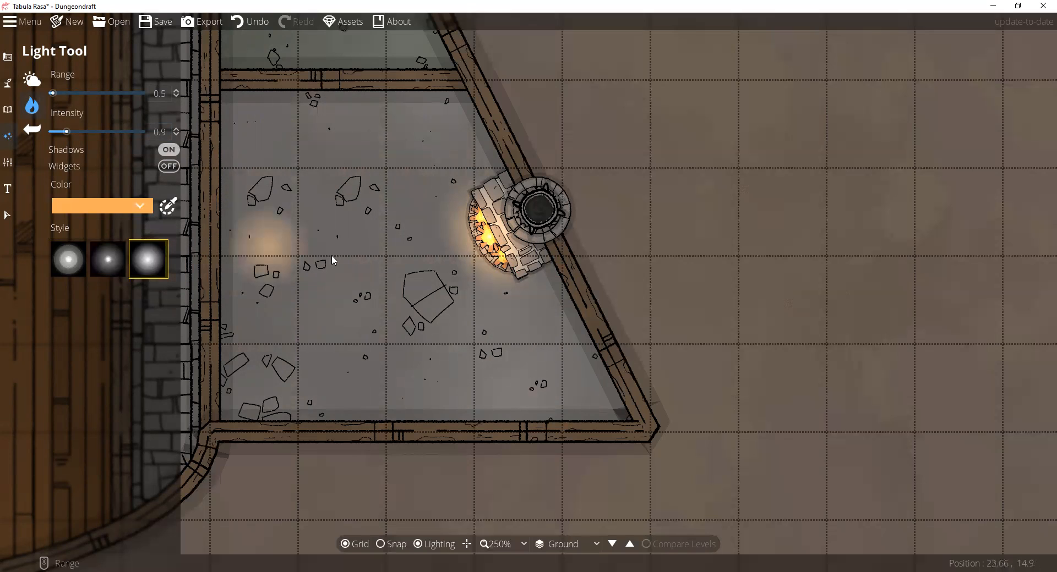
click(117, 249)
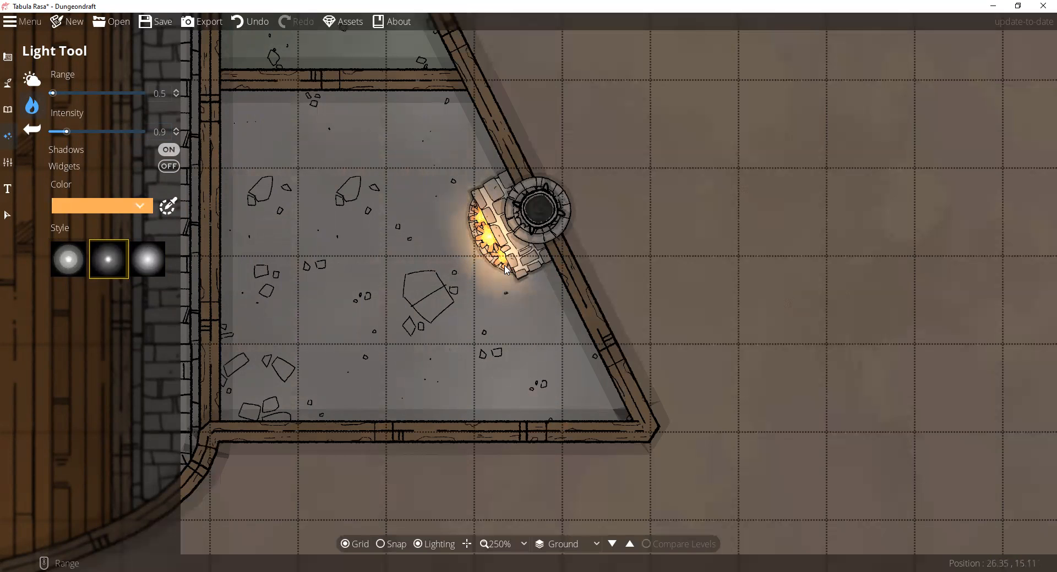
drag(314, 324, 379, 328)
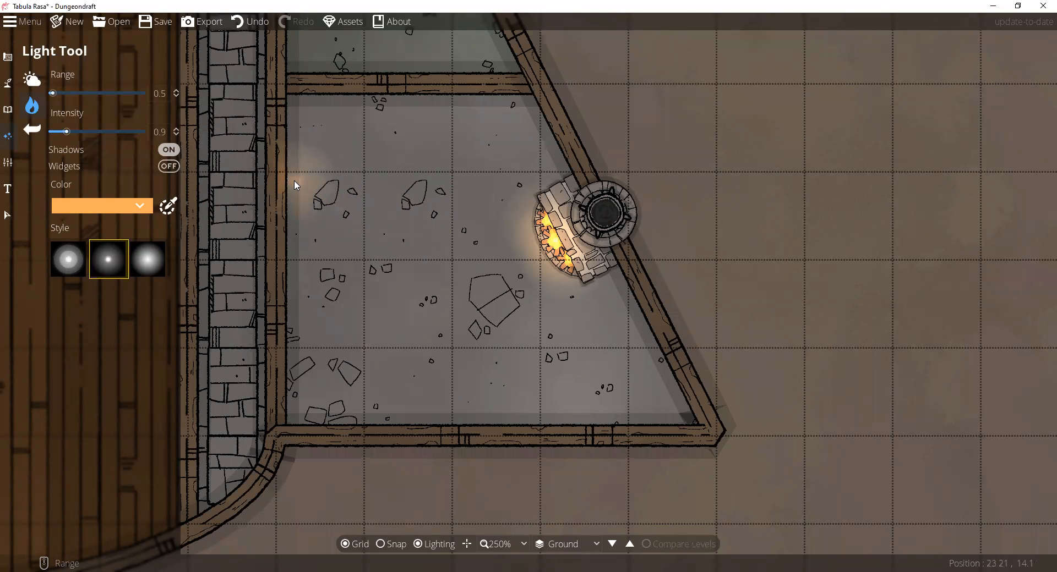
- Add a Soft-style orange light with range 1.5 and intensity 0.6 on the floor in front of the hearth
click(147, 258)
scroll(476, 269, up, 5)
scroll(476, 269, up, 5)
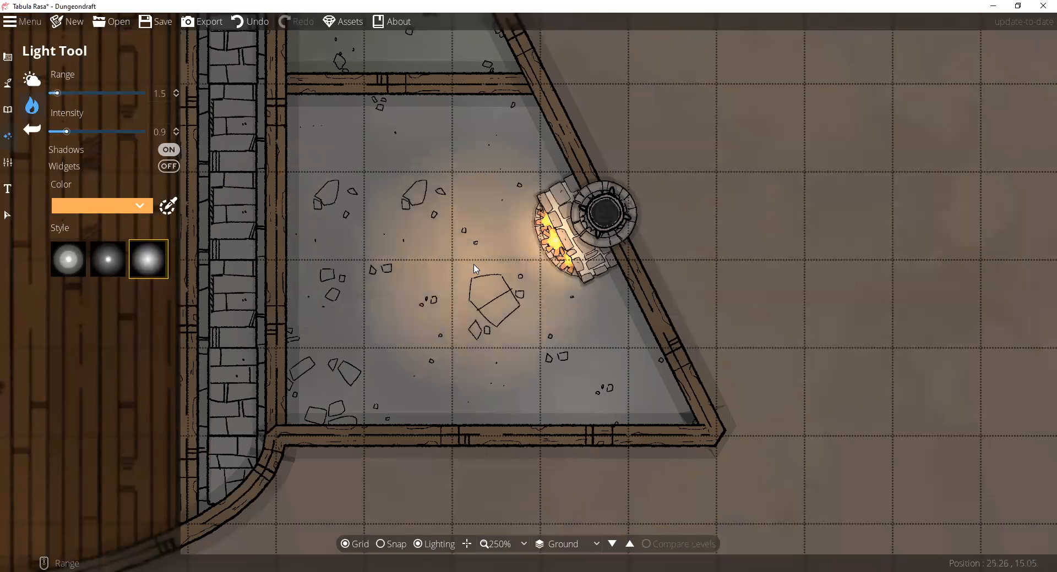
click(177, 134)
click(176, 134)
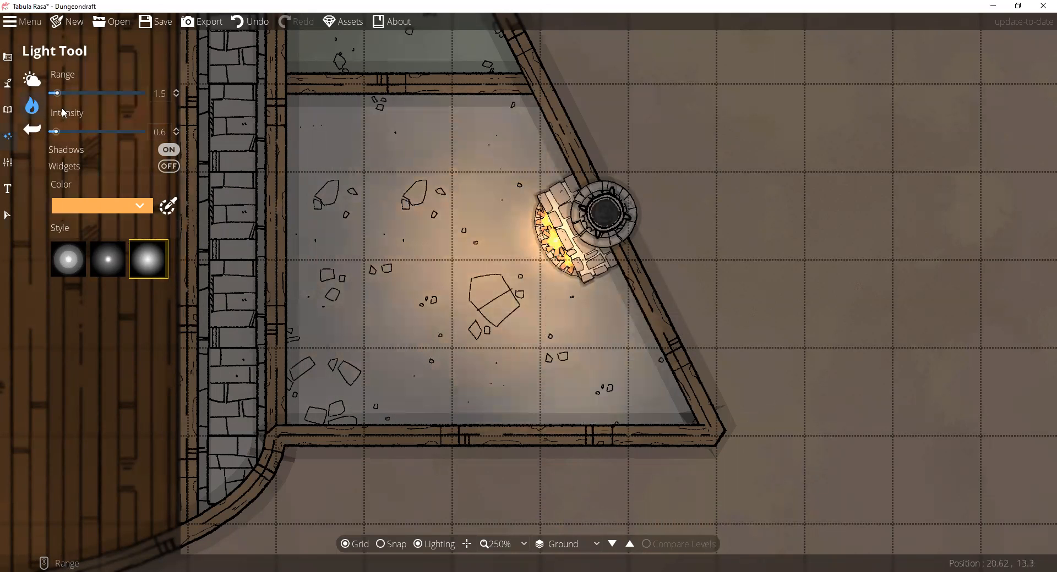
- Test the ambient light at dark grey 3c3c3c and settle on a light grey
click(33, 78)
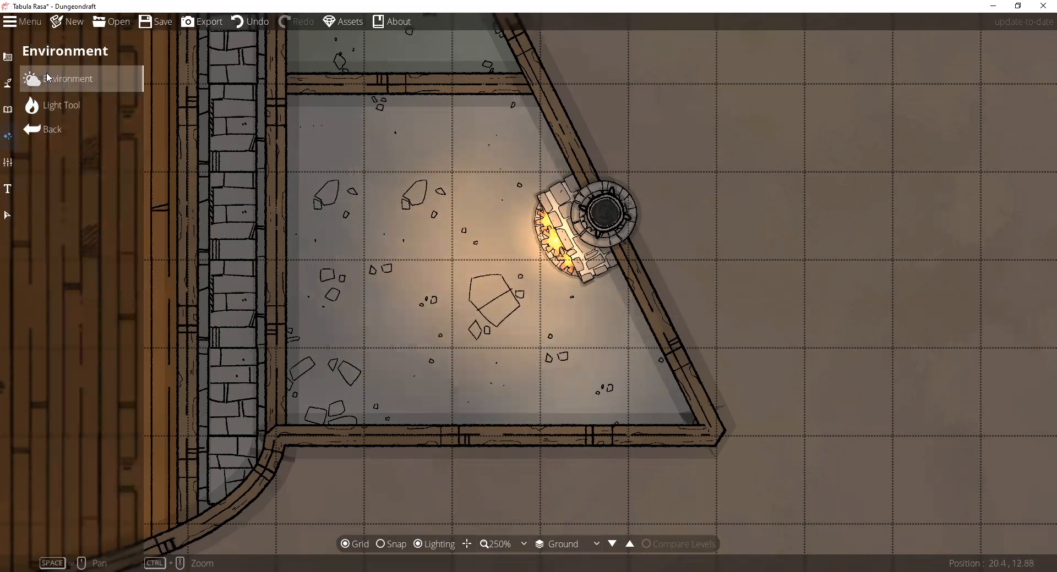
click(66, 95)
drag(8, 83, 5, 125)
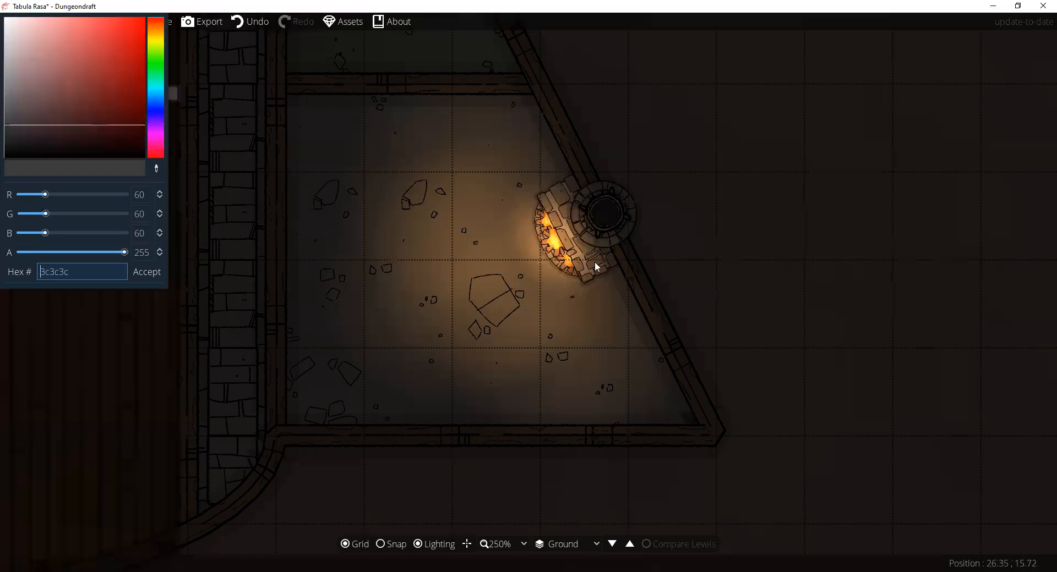
drag(11, 126, 6, 50)
click(142, 277)
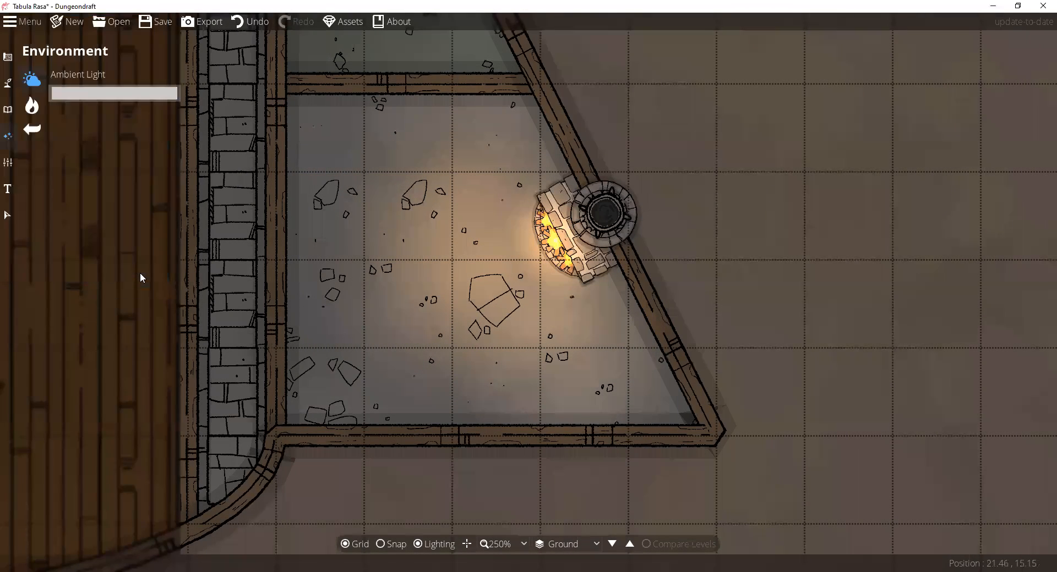
drag(537, 302, 425, 259)
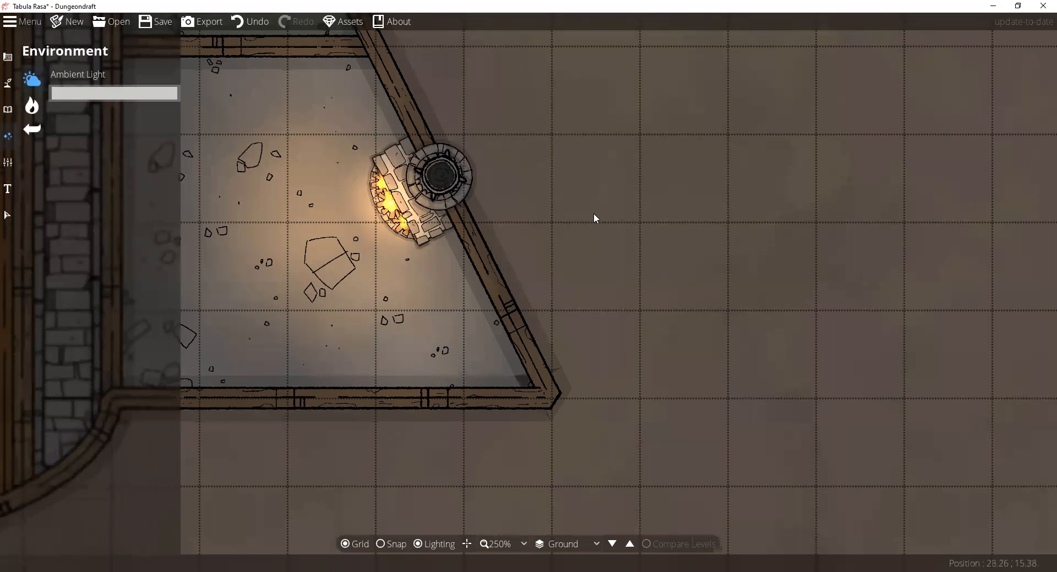
drag(593, 213, 606, 262)
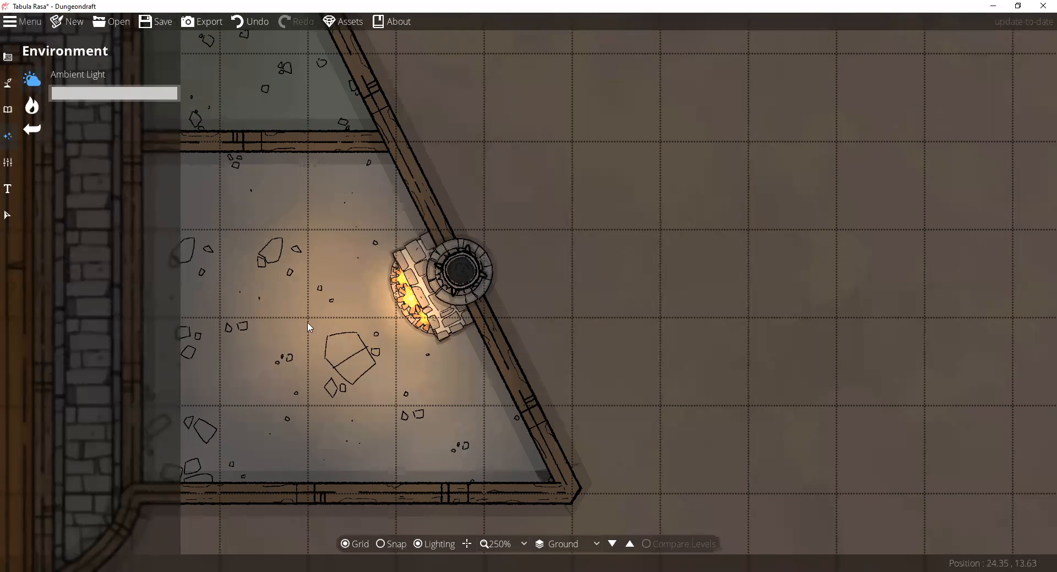
drag(571, 269, 469, 240)
scroll(453, 209, down, 4)
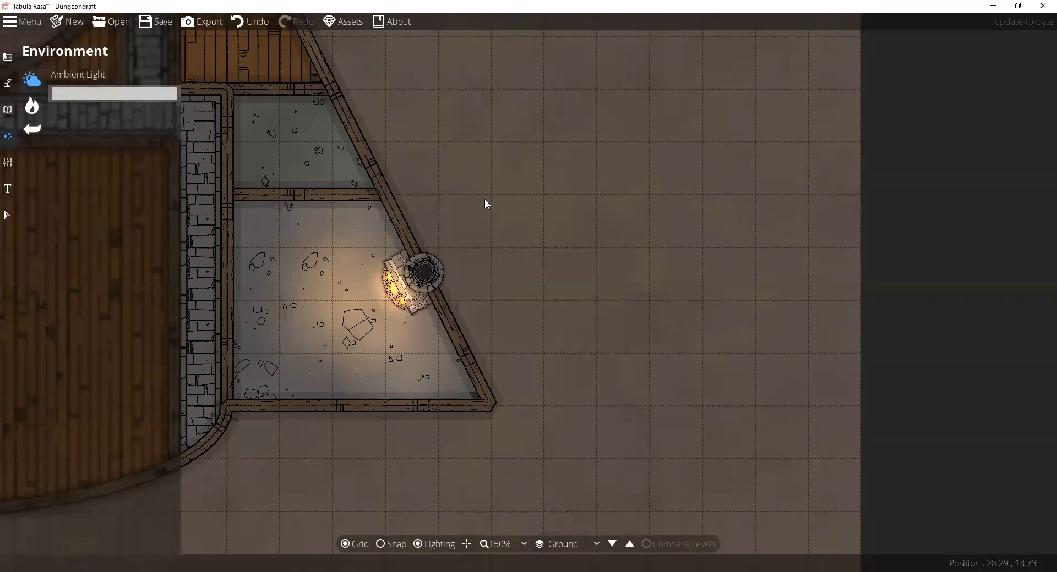
- Turn Snap on and place the wooden door with flared grey stone jambs in the middle of the room's south wall
drag(431, 370, 539, 287)
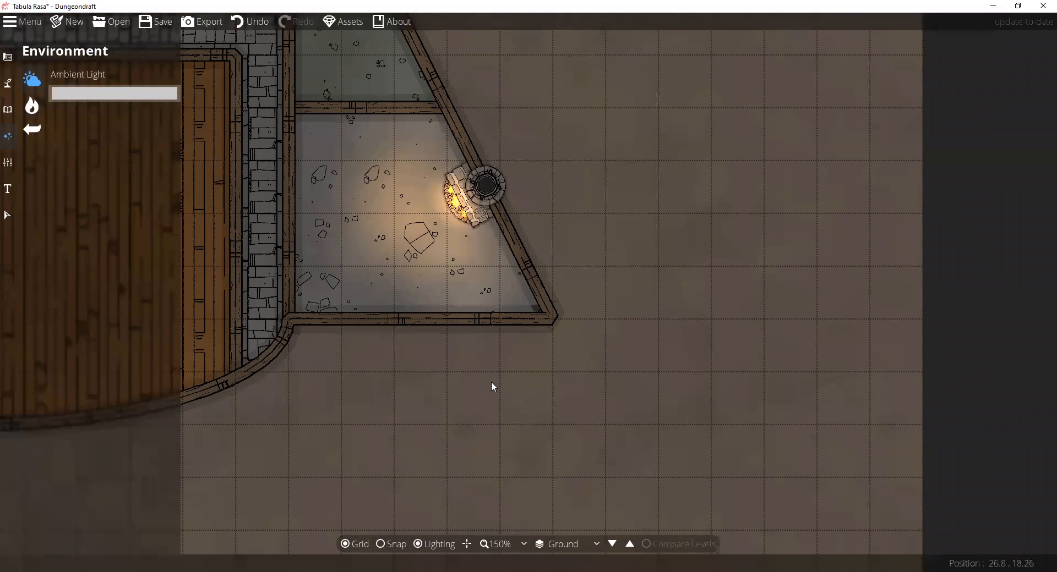
scroll(493, 387, up, 4)
click(8, 57)
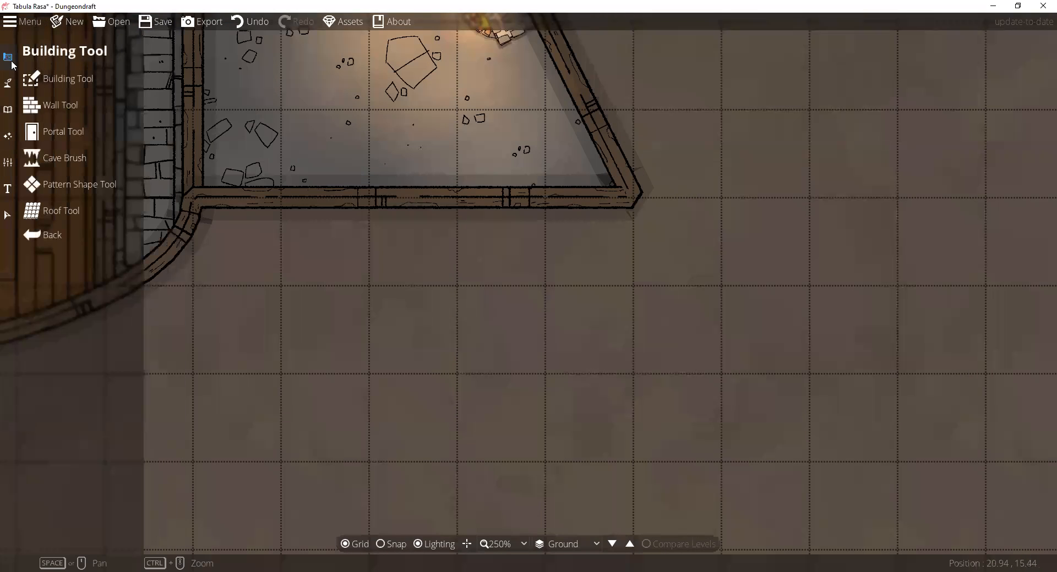
click(43, 133)
click(10, 58)
click(61, 132)
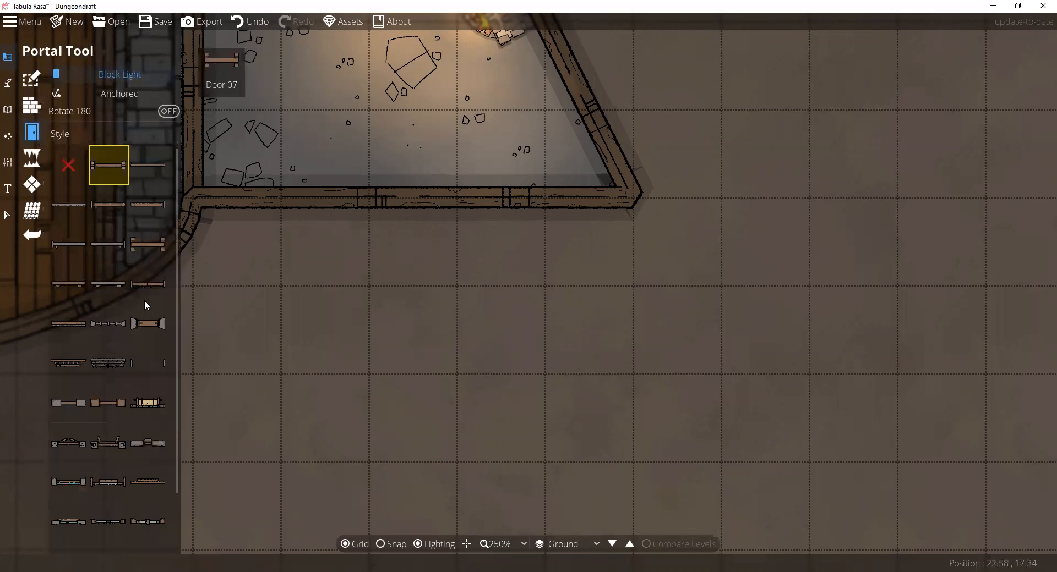
click(148, 322)
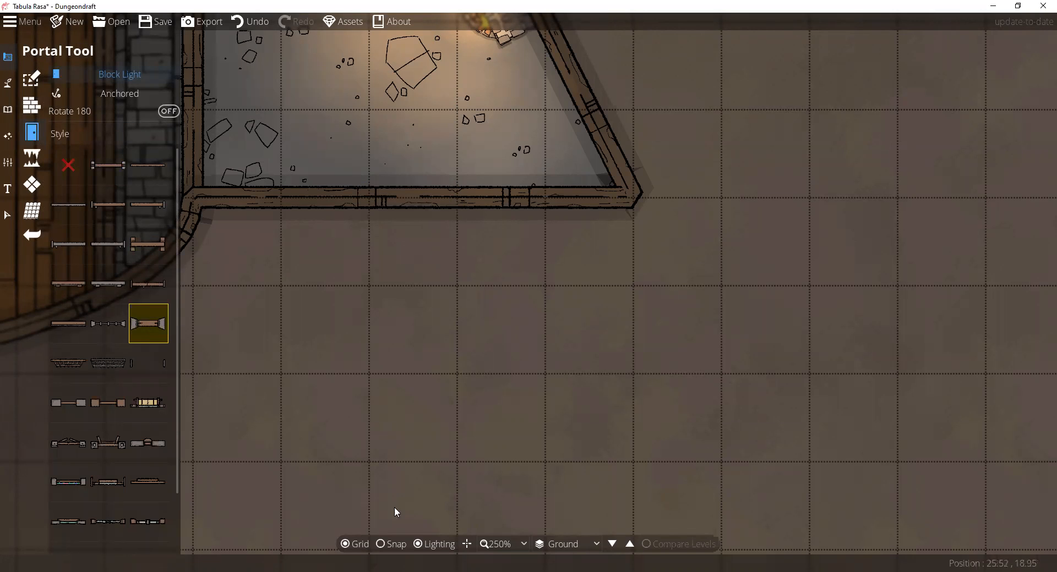
click(381, 544)
click(405, 214)
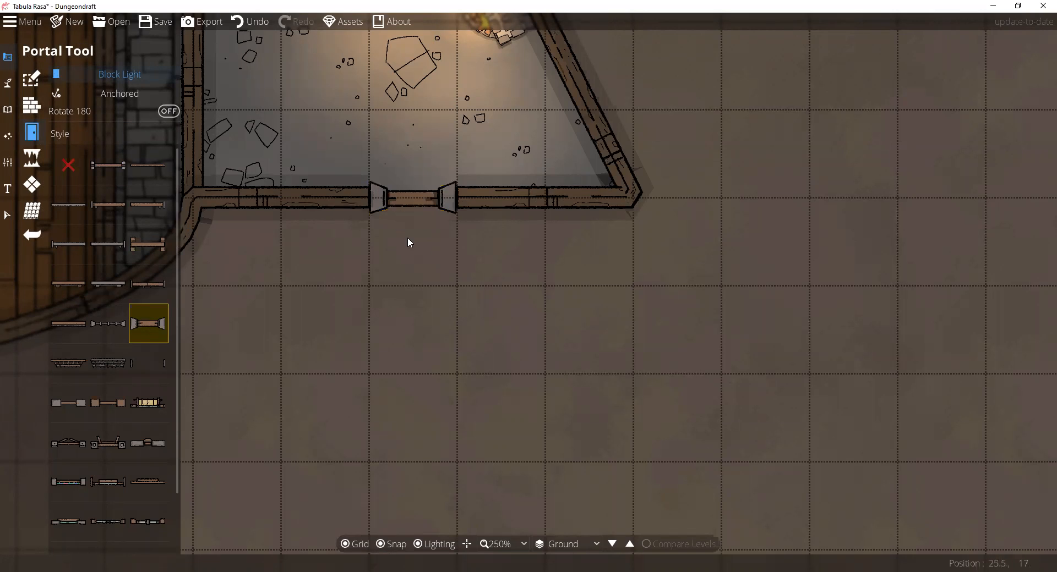
drag(431, 254, 568, 374)
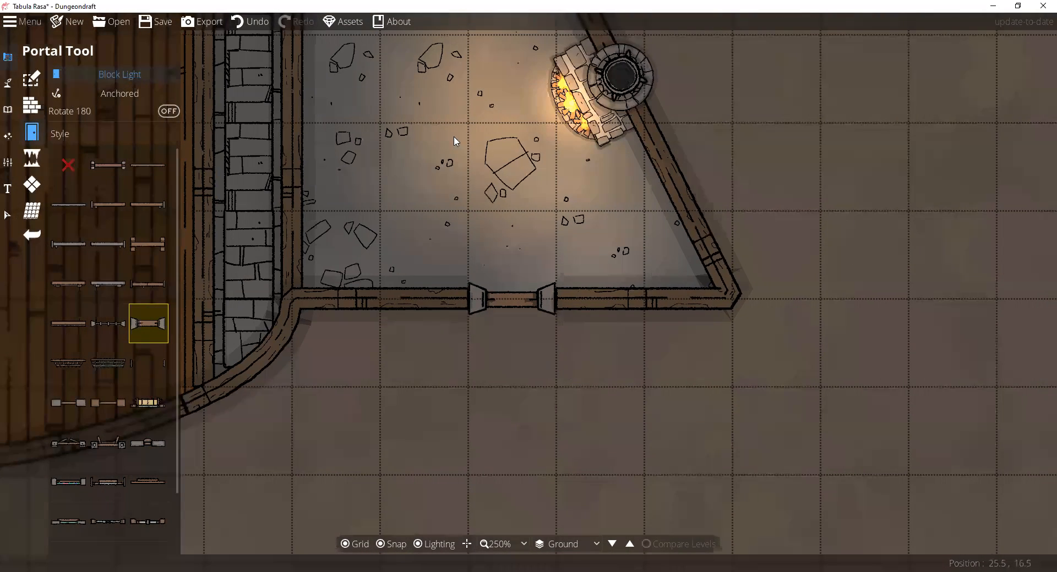
drag(554, 323, 384, 220)
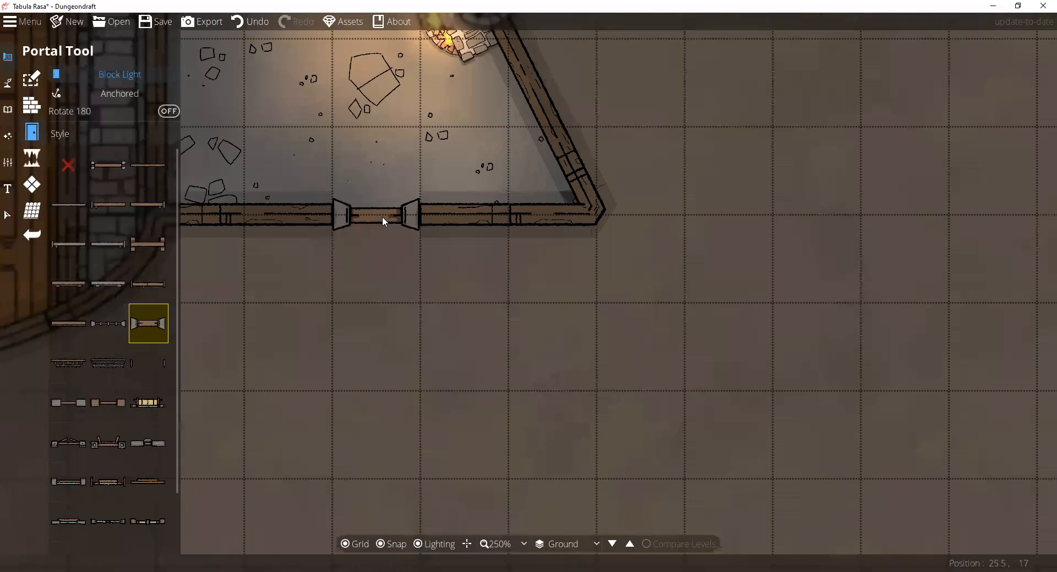
drag(418, 280, 392, 233)
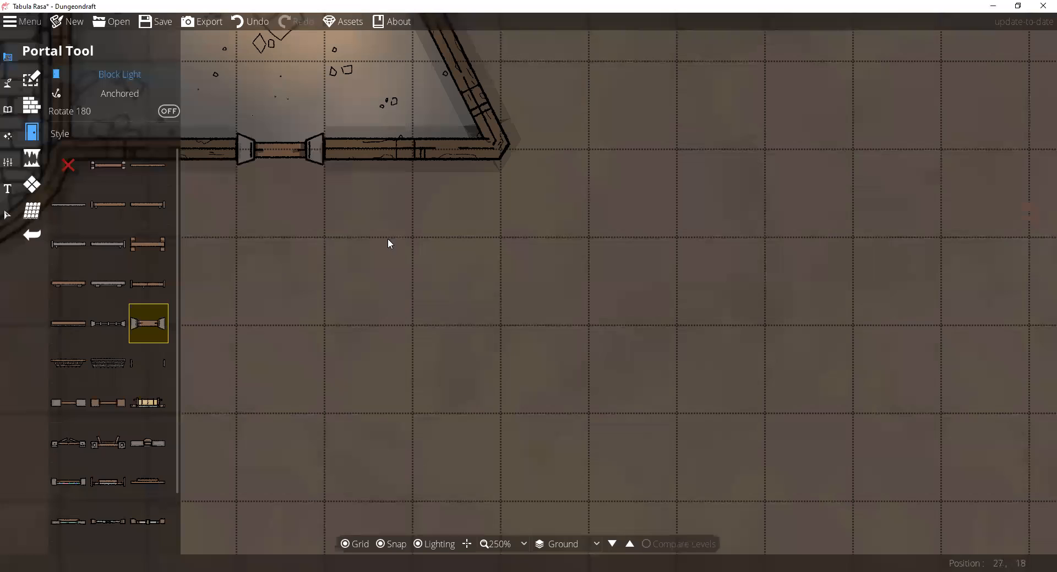
- With Snap off, place the round grey stone base at scale 1 on the ground southeast of the new door
click(7, 109)
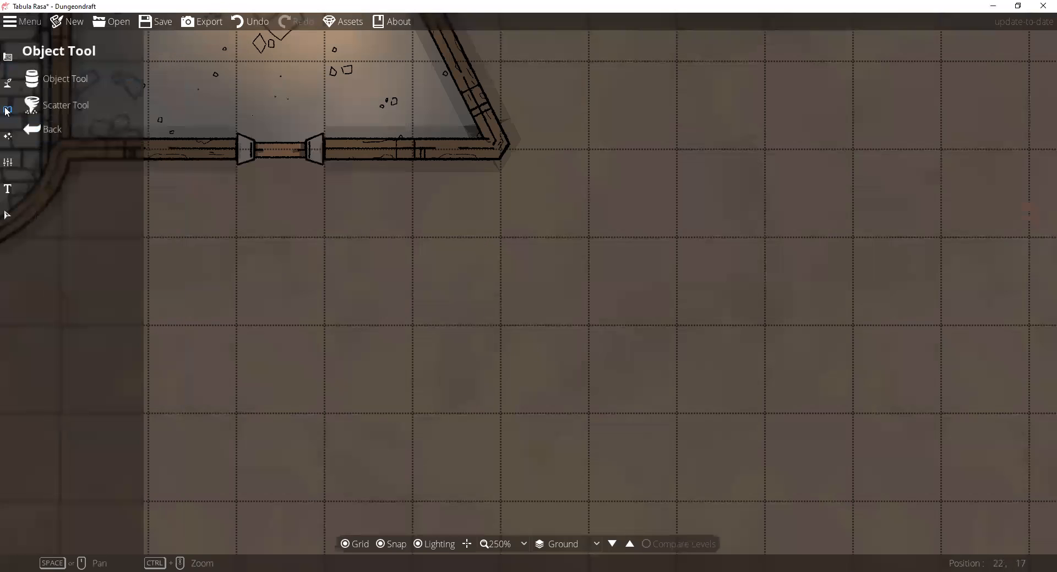
click(40, 84)
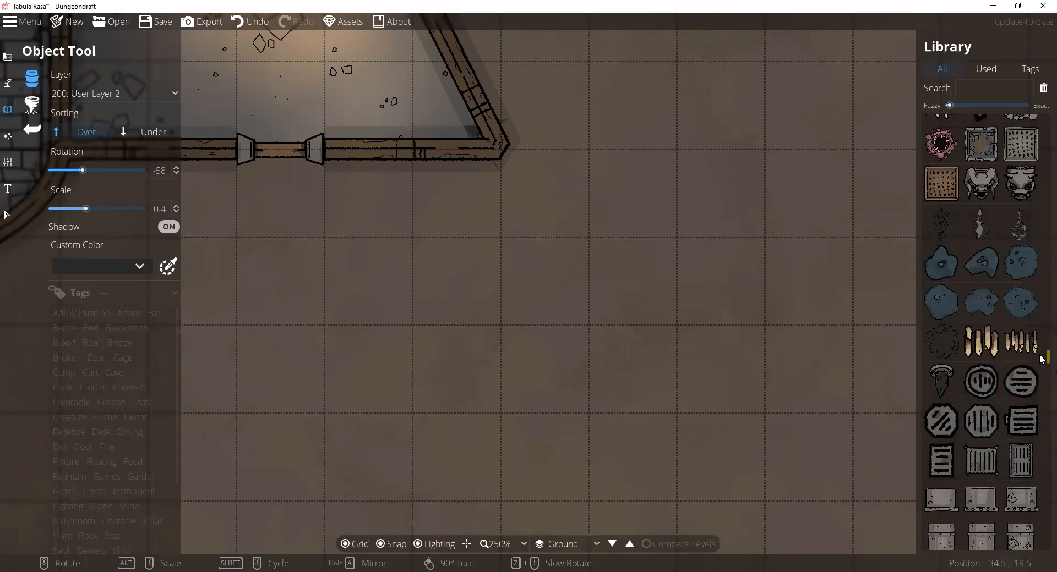
click(941, 416)
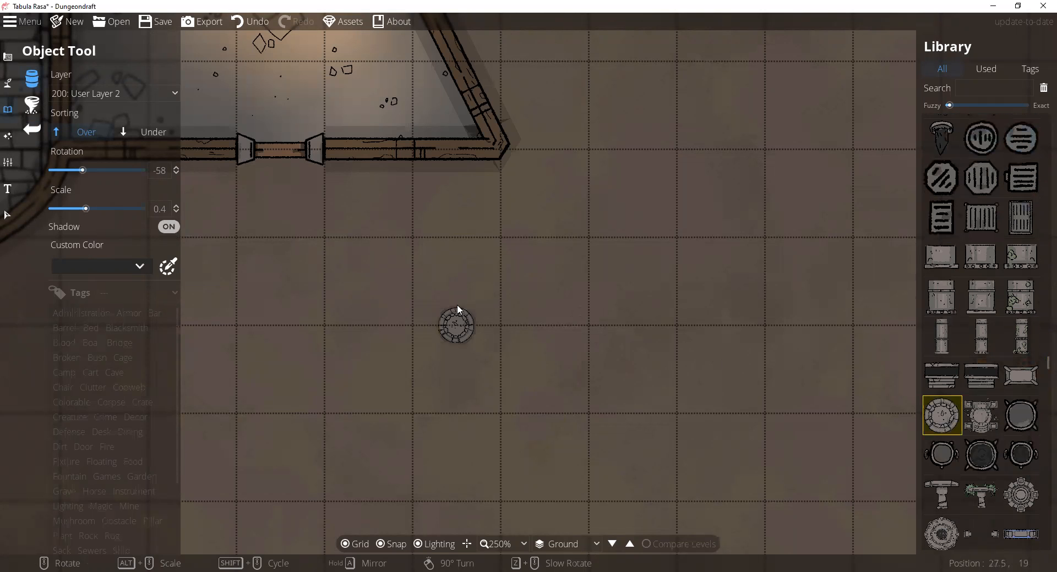
drag(85, 208, 98, 208)
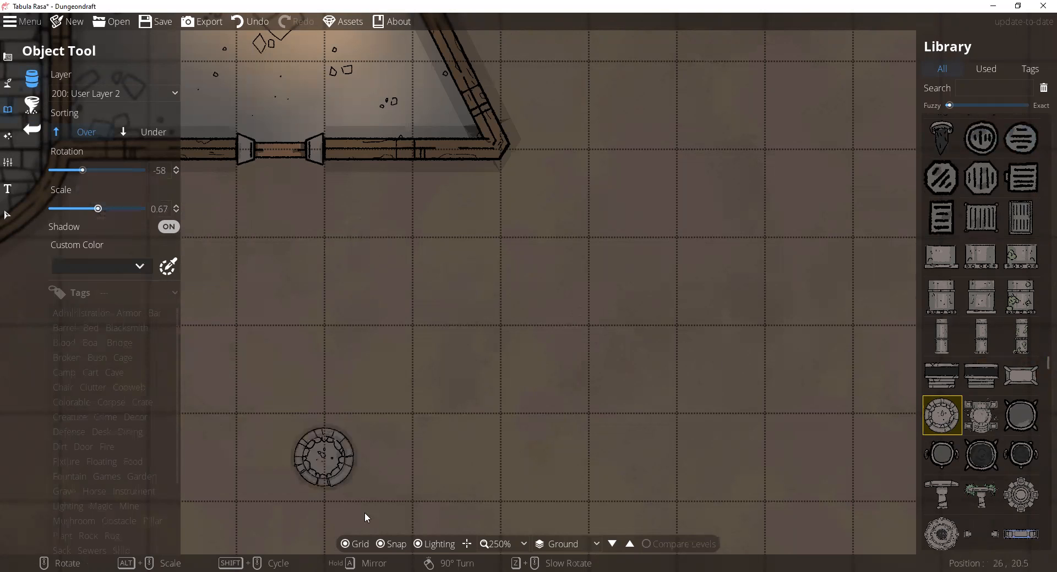
click(385, 544)
drag(101, 210, 108, 209)
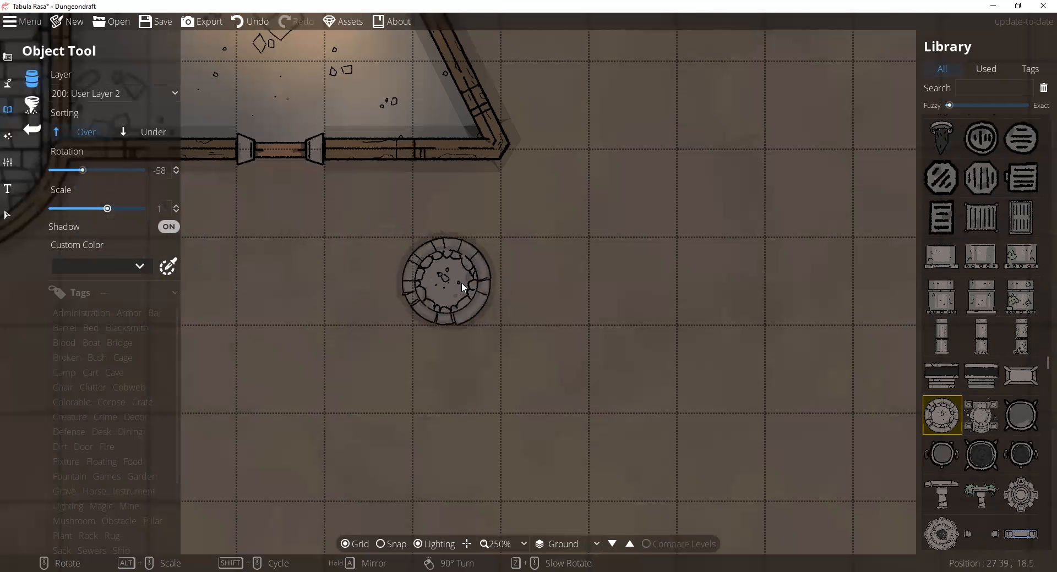
click(458, 280)
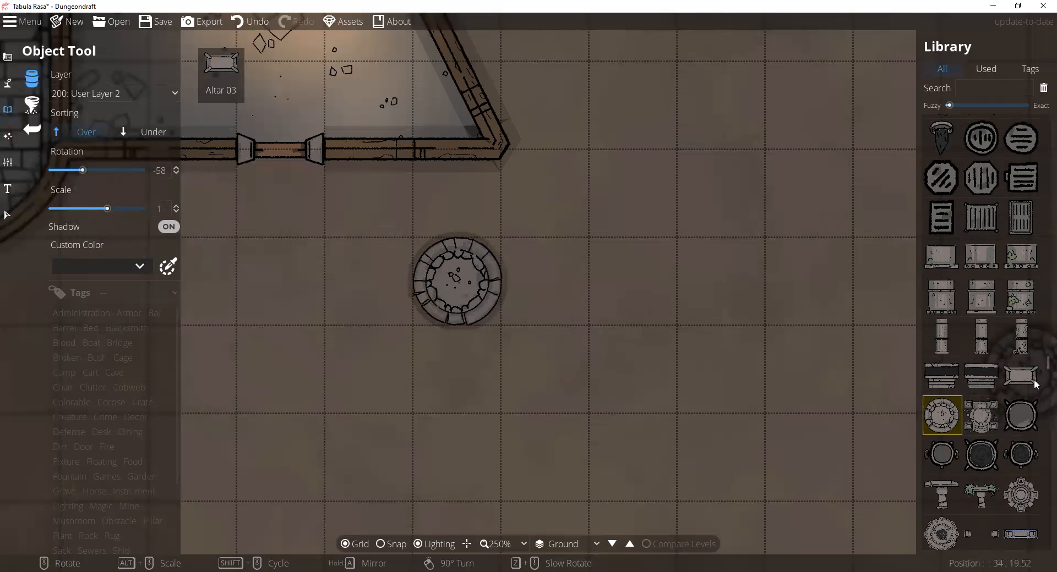
- Place the water-filled stone well object at scale 0.65 centred on the round stone base
drag(1046, 366, 1042, 472)
click(1021, 322)
click(100, 210)
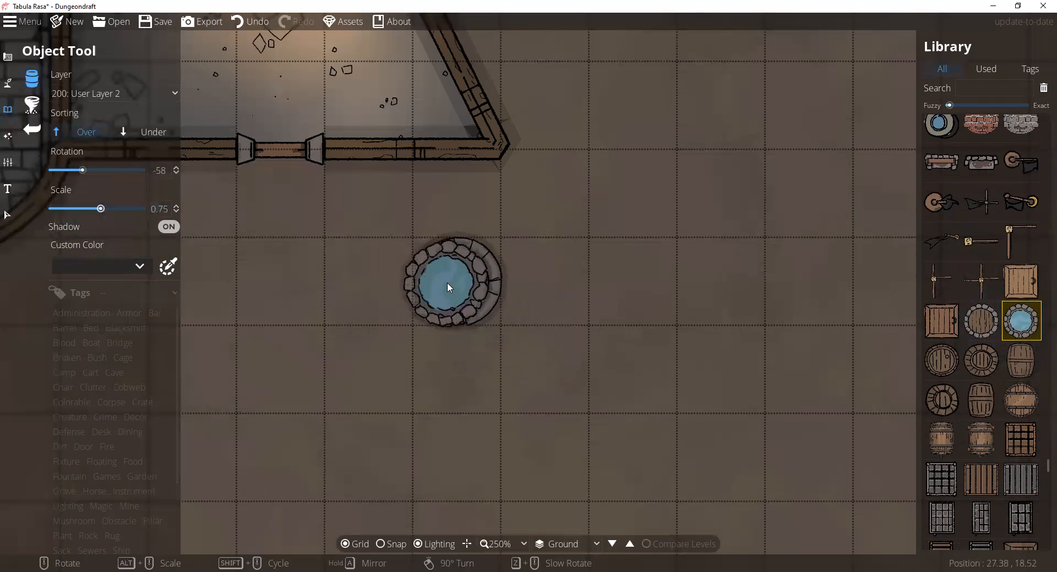
click(99, 209)
click(95, 209)
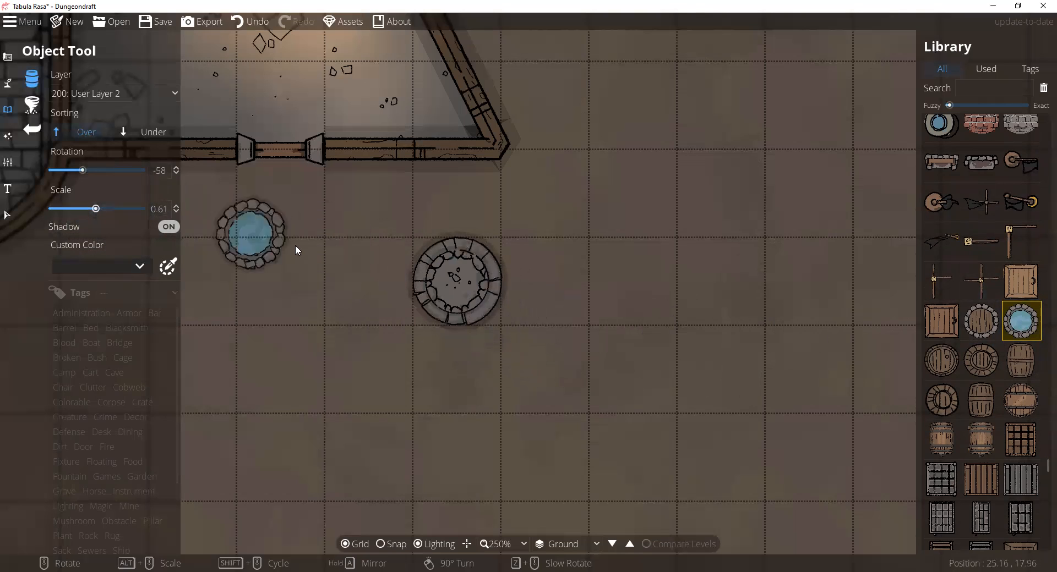
click(98, 209)
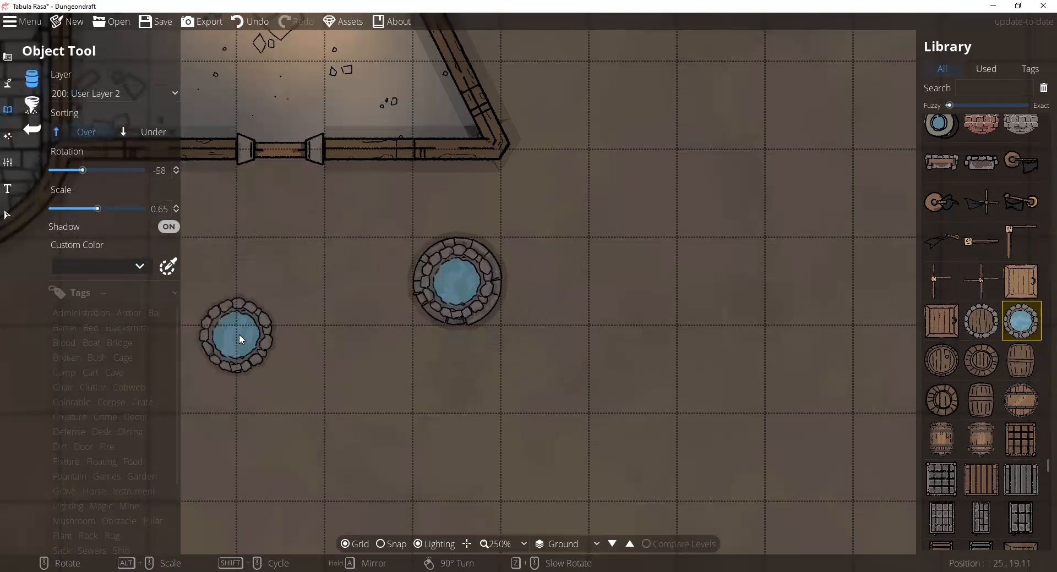
- Select both the stone base and the well and move them to the -100: Below Water layer
click(7, 215)
drag(376, 218, 568, 368)
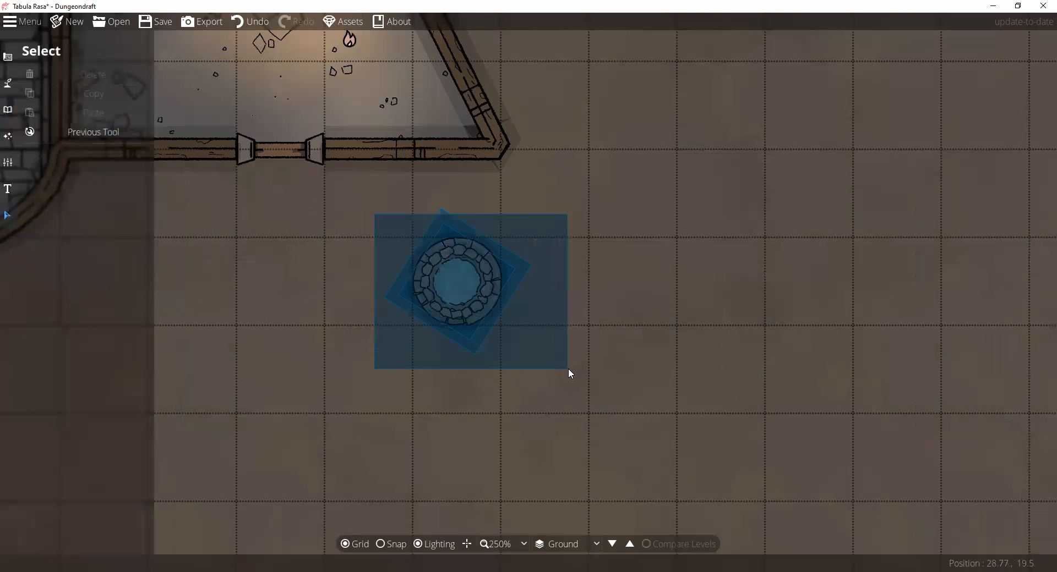
click(98, 173)
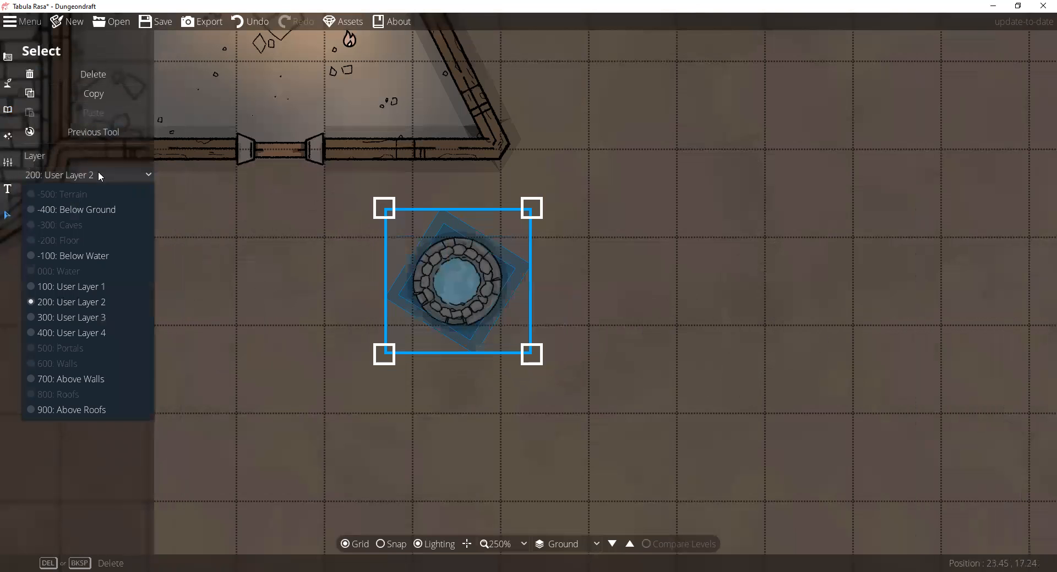
click(81, 256)
click(296, 219)
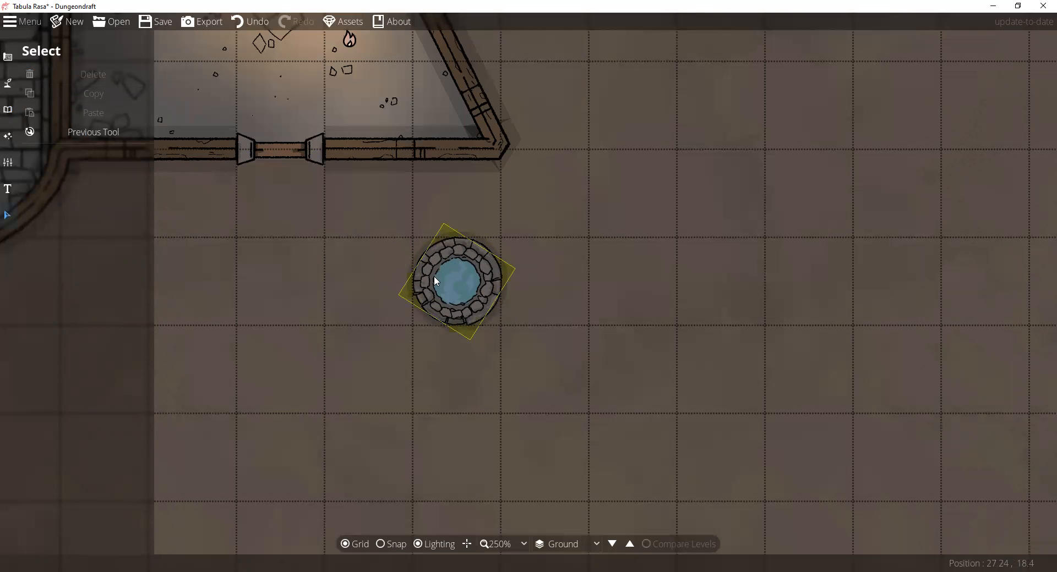
- Set up the Water Brush with the circle shape
click(12, 87)
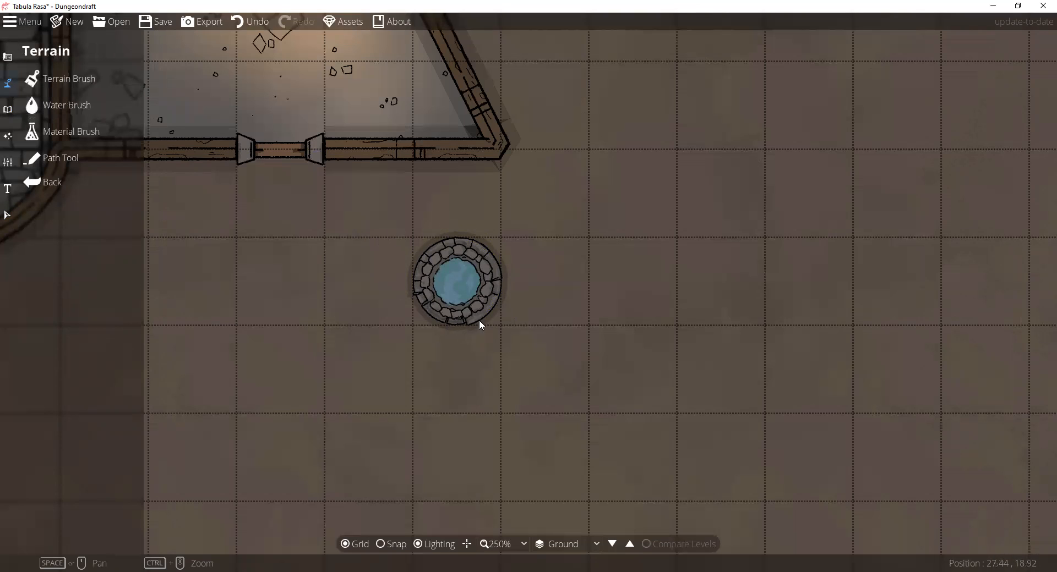
click(59, 107)
click(117, 178)
click(121, 198)
click(110, 221)
click(117, 243)
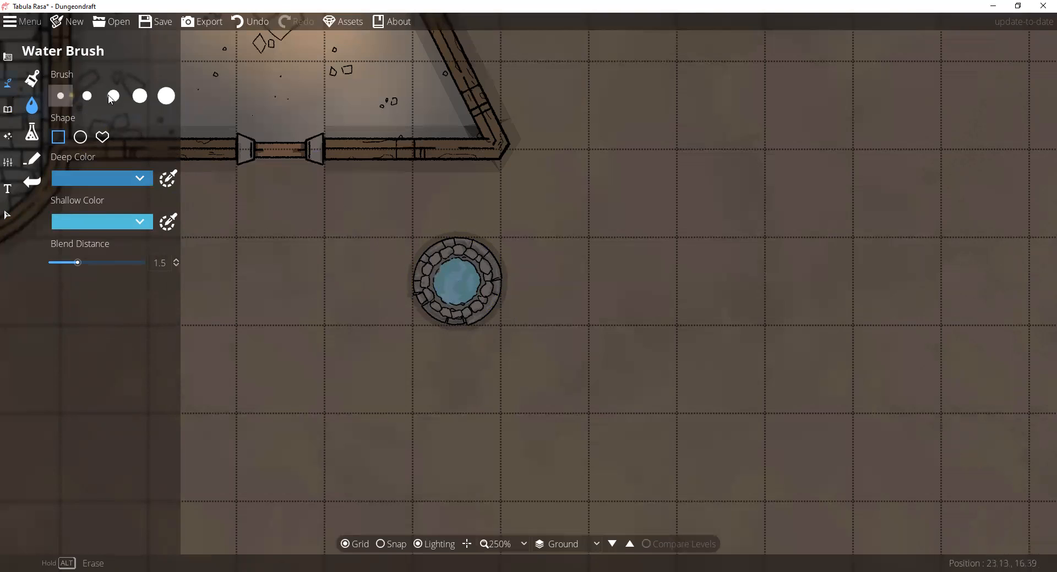
click(81, 138)
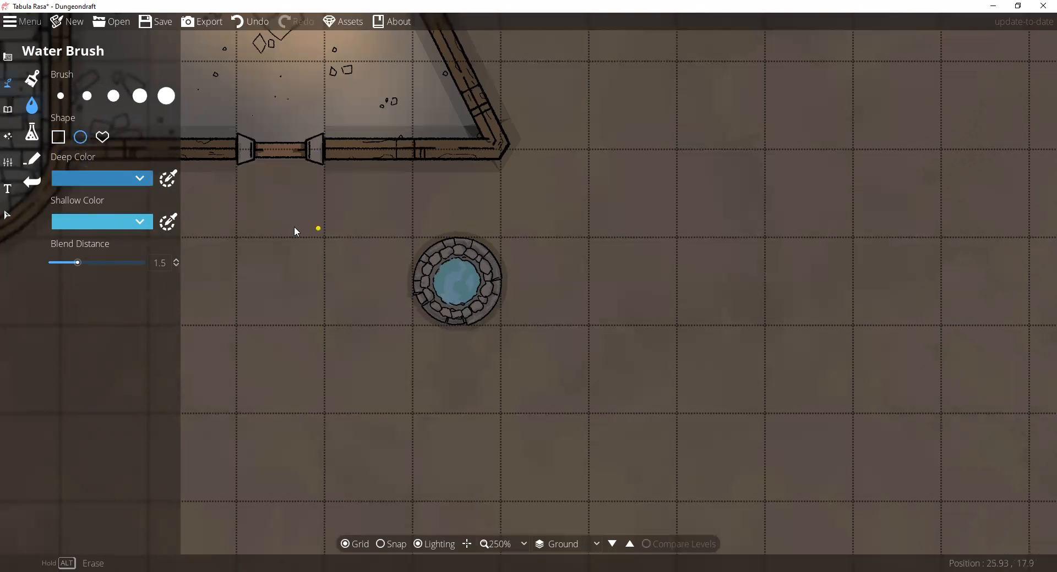
- Try circular and elliptical water areas beside the well, with and without Snap, and undo them
mouse_move(282, 255)
mouse_down()
mouse_move(372, 323)
mouse_move(390, 363)
mouse_up()
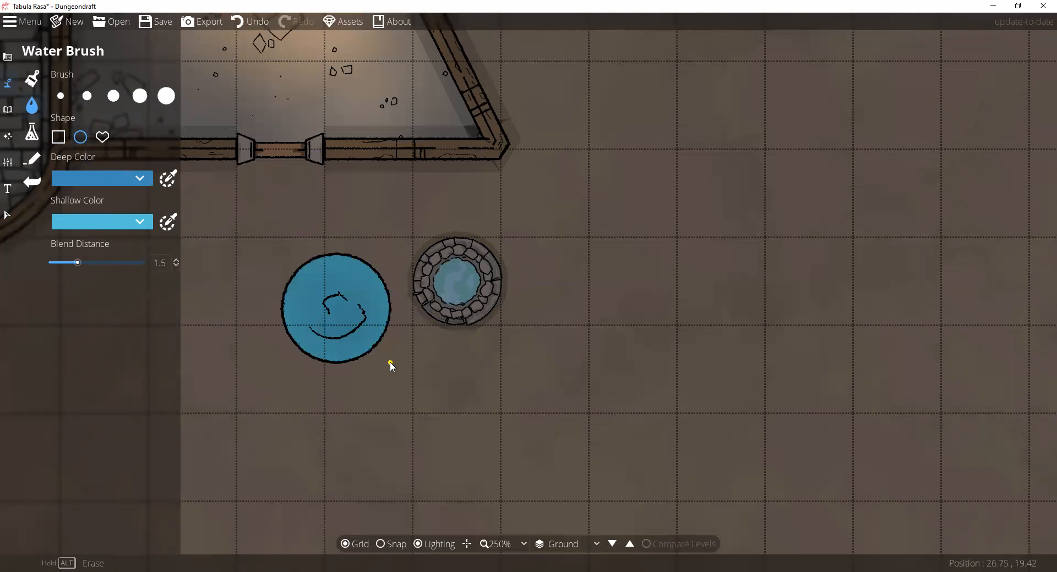
click(254, 23)
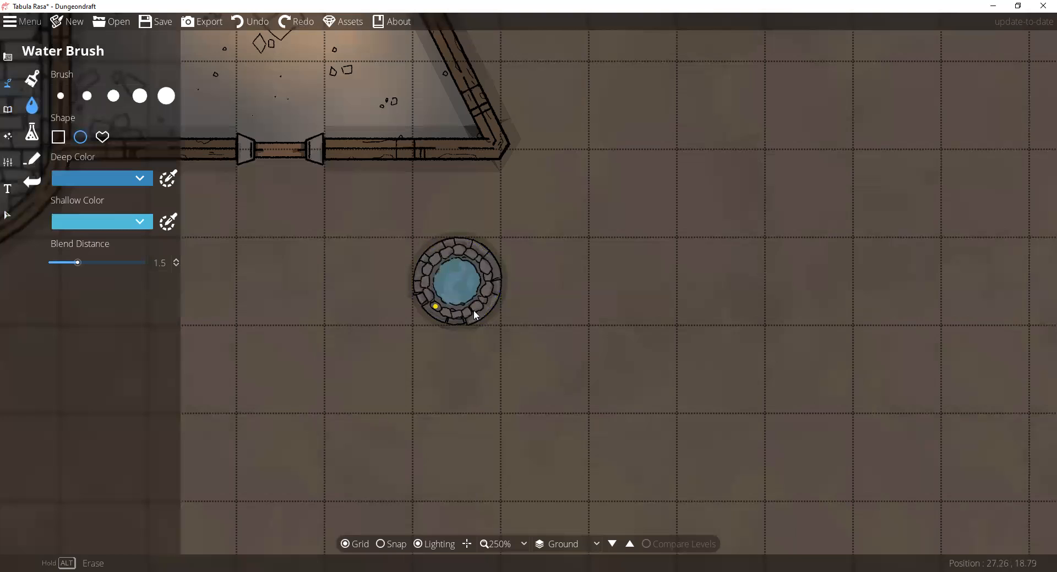
click(381, 544)
mouse_move(594, 251)
mouse_down()
mouse_move(719, 405)
mouse_move(755, 420)
mouse_move(613, 283)
mouse_move(889, 471)
mouse_move(869, 441)
mouse_move(632, 286)
mouse_move(812, 469)
mouse_up()
click(389, 544)
drag(536, 254, 699, 304)
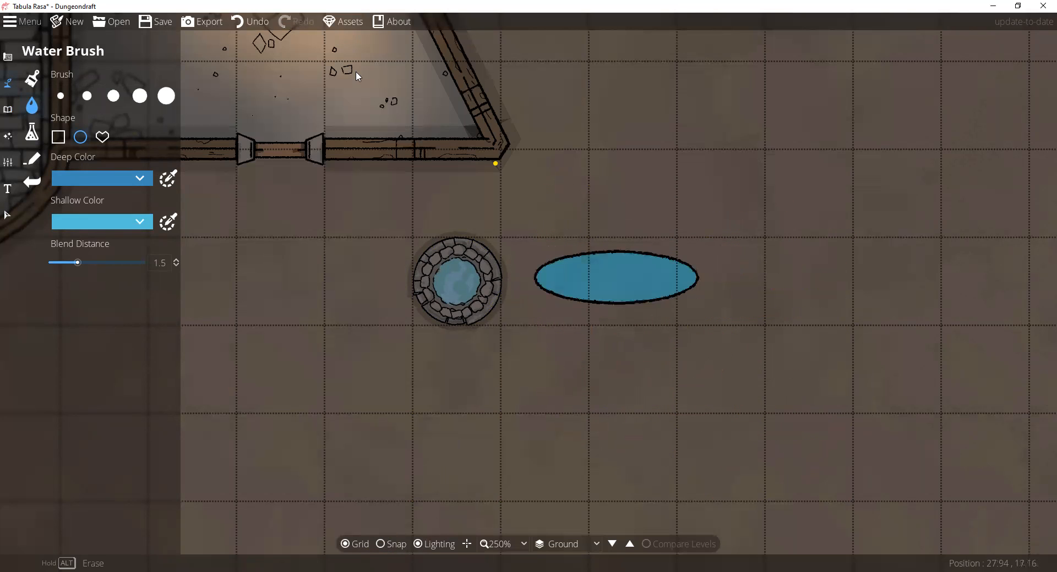
click(251, 21)
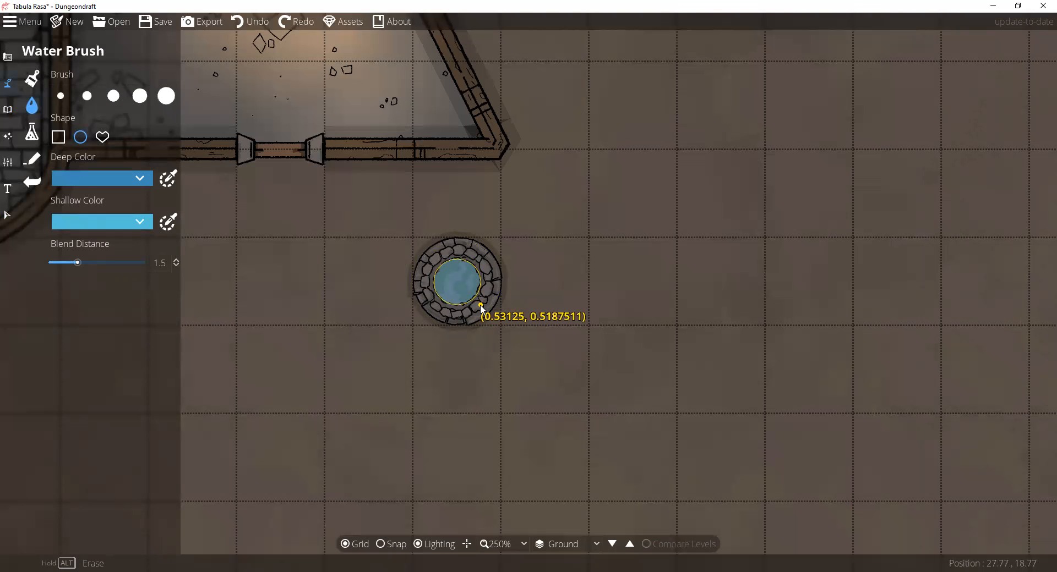
- Draw a circular water area about 0.53 by 0.52 squares over the well's opening
click(481, 306)
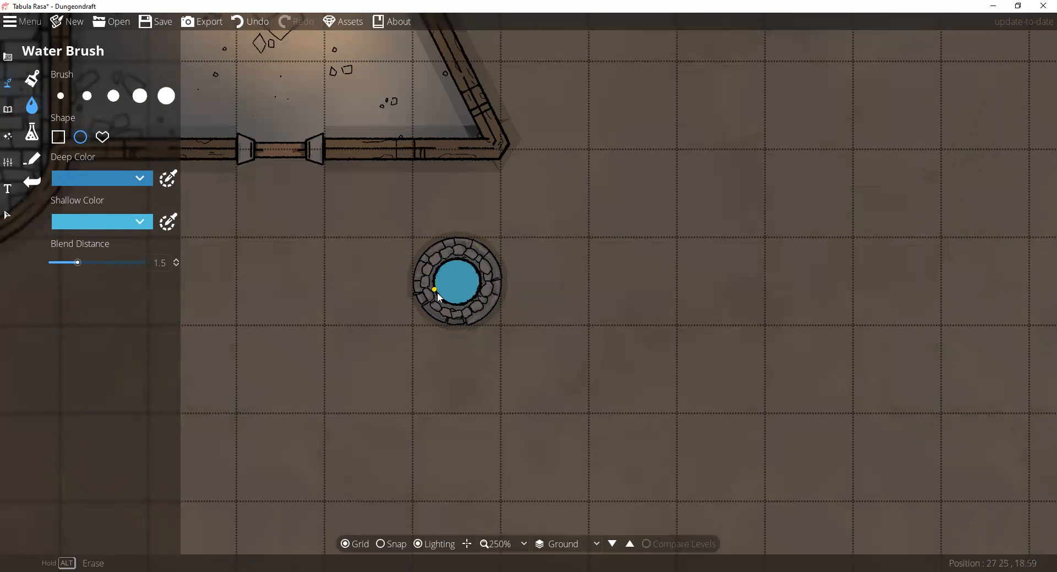
- Place the round stone-rimmed wooden cover at scale 0.23 in the well's centre, on the -100: Below Water layer with sorting Over
click(8, 109)
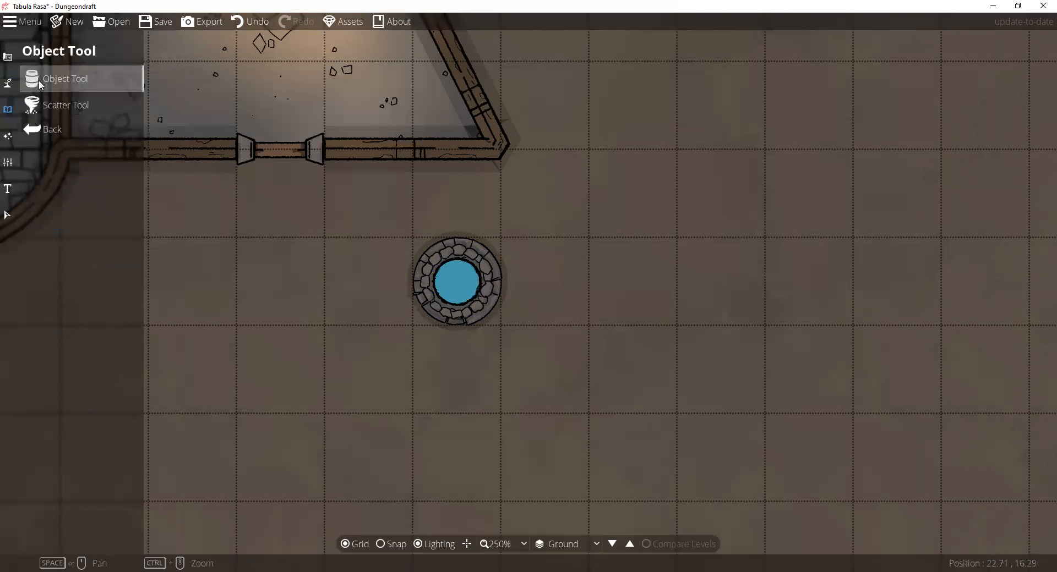
click(976, 319)
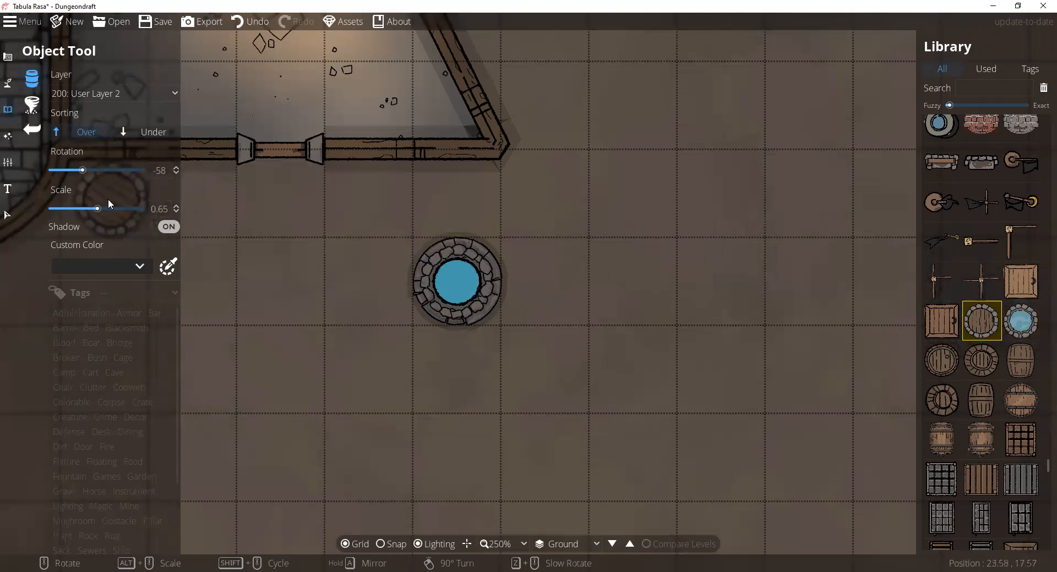
drag(97, 211, 72, 209)
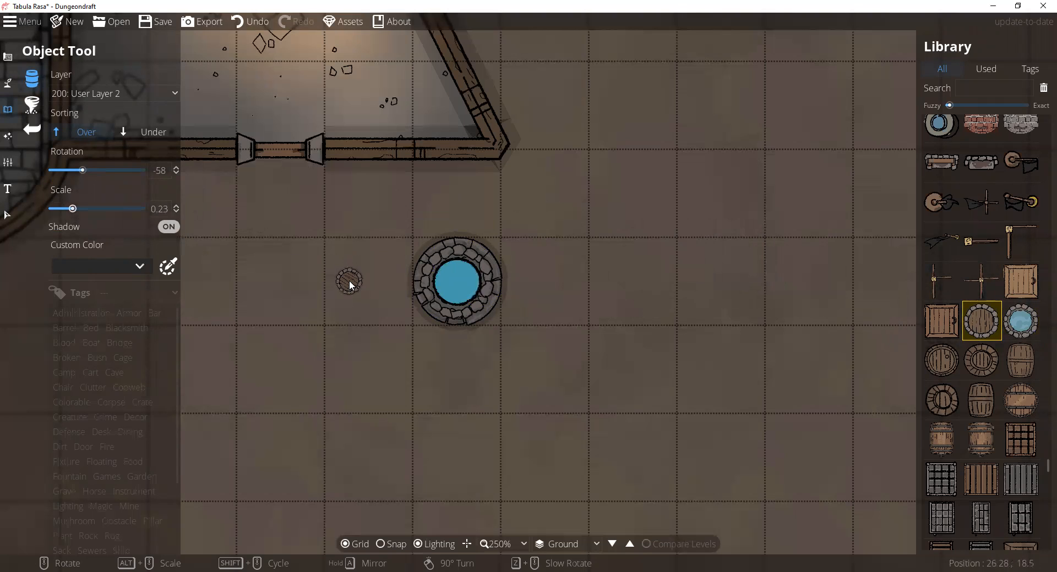
click(117, 95)
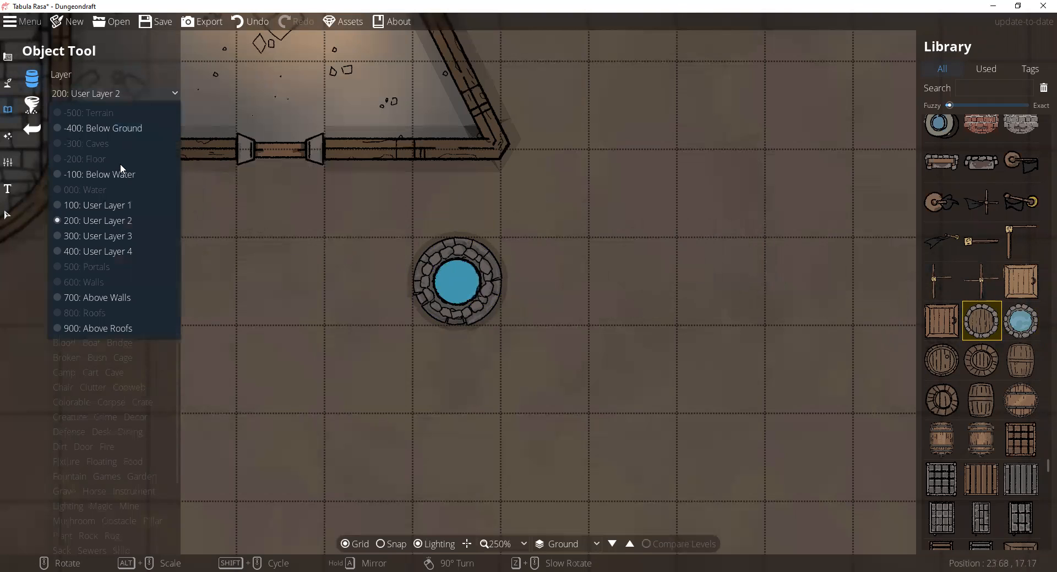
click(116, 174)
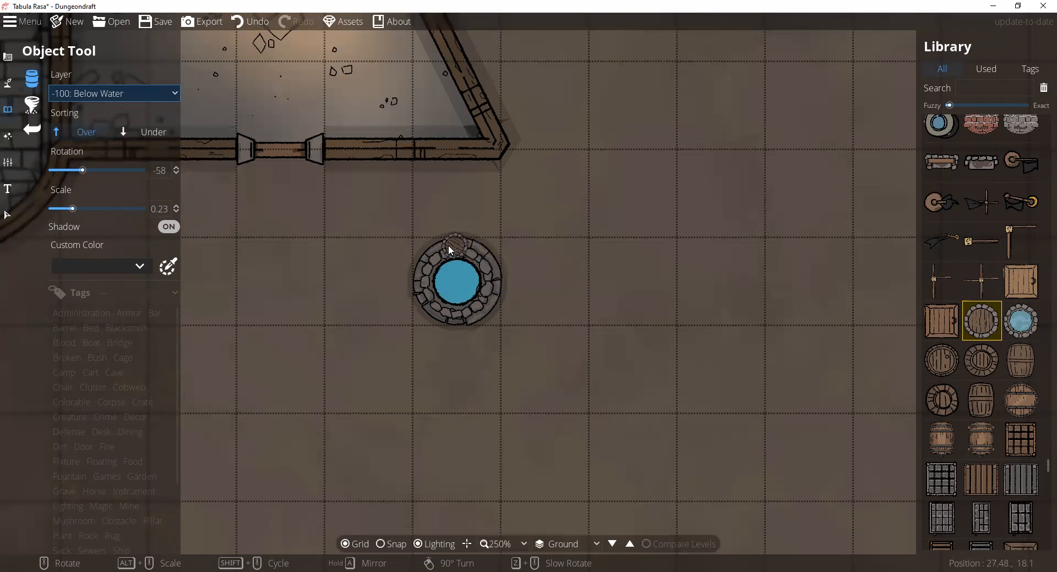
click(155, 133)
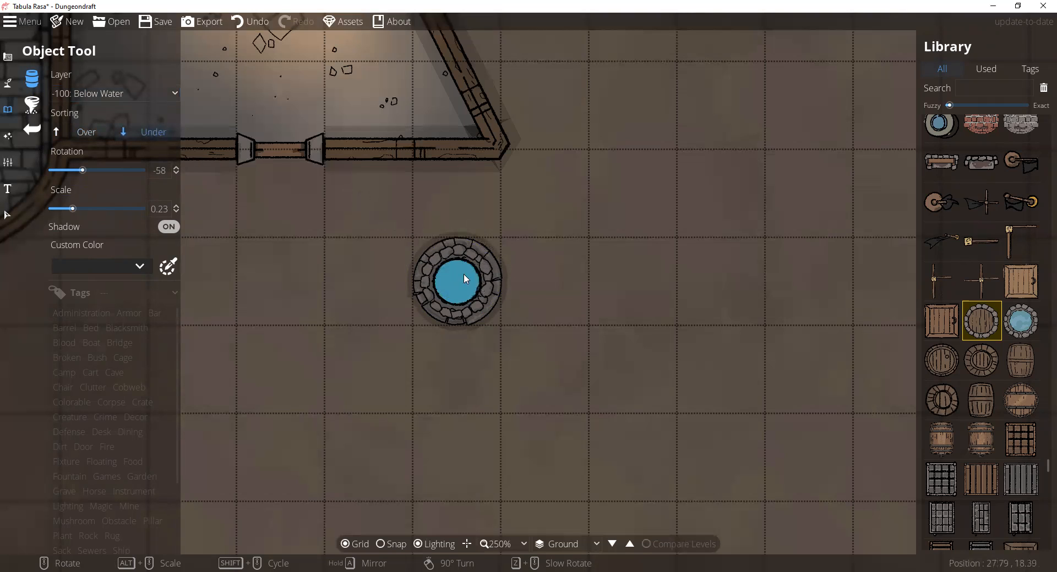
click(86, 132)
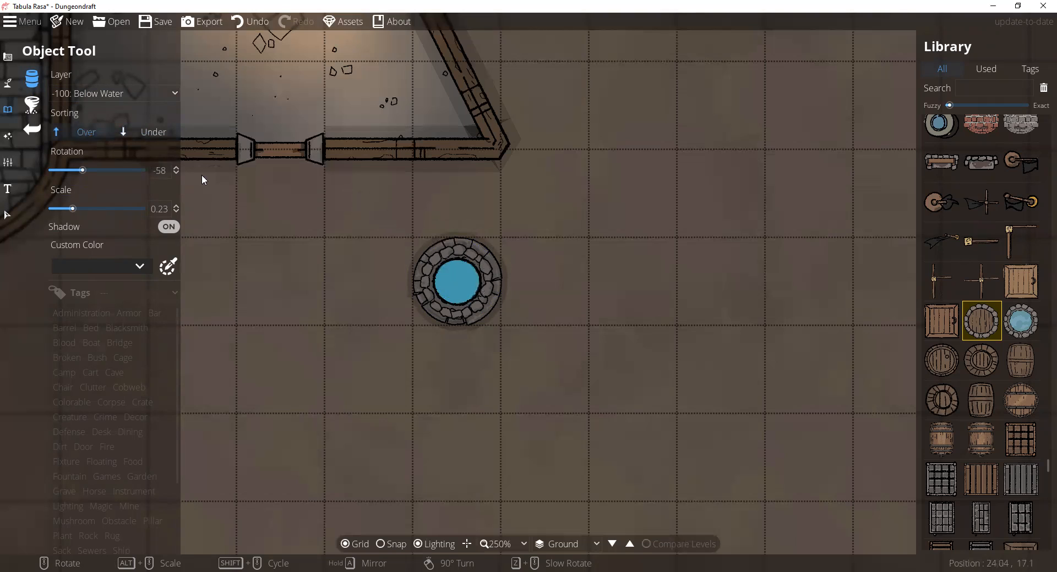
click(457, 280)
click(447, 283)
key(ctrl+z)
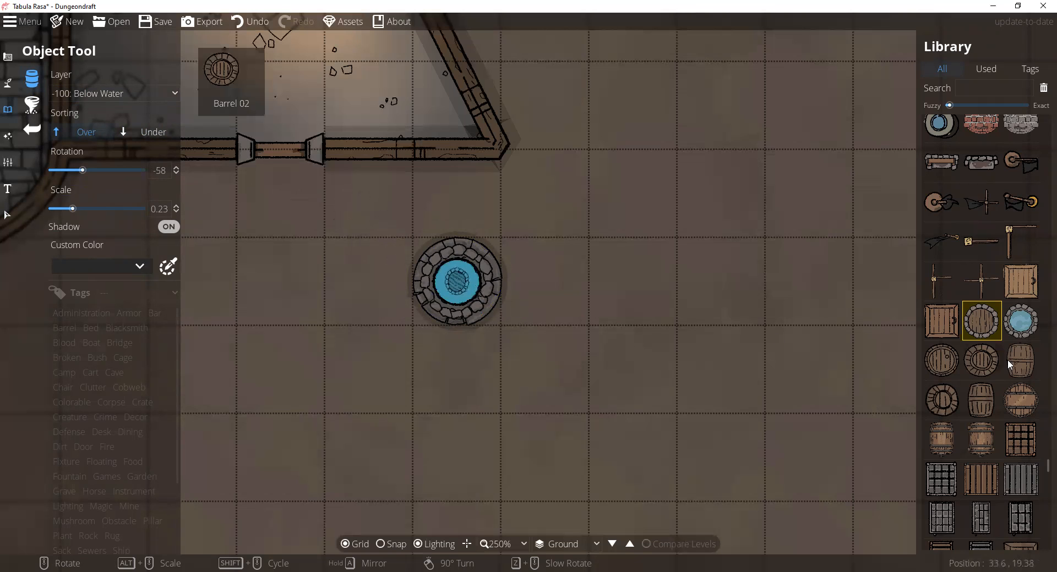
- Browse the object library and examine the different mast objects and their neighbours
scroll(1019, 355, down, 2)
scroll(1039, 448, down, 10)
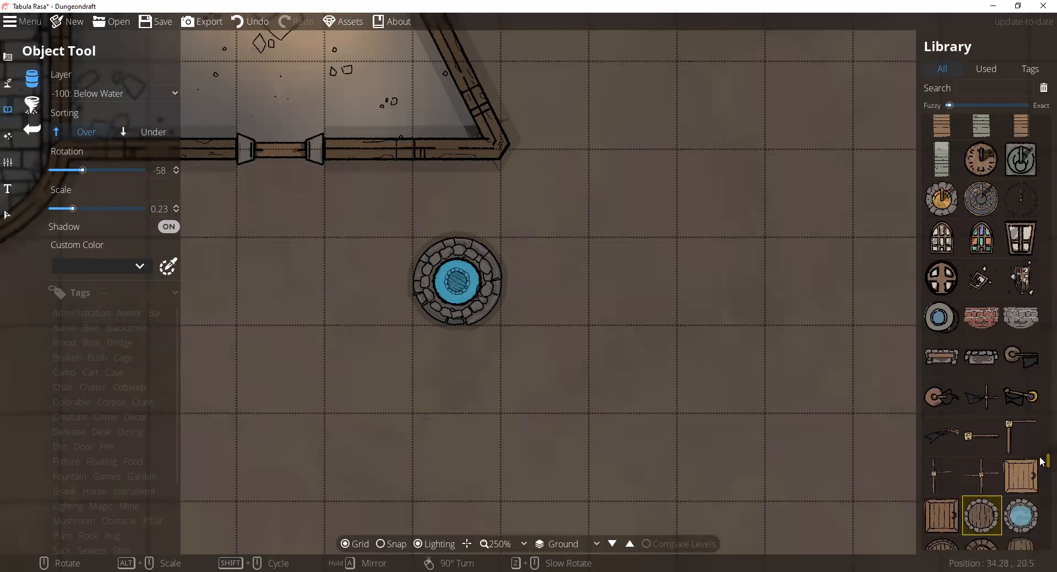
drag(1041, 454, 1041, 396)
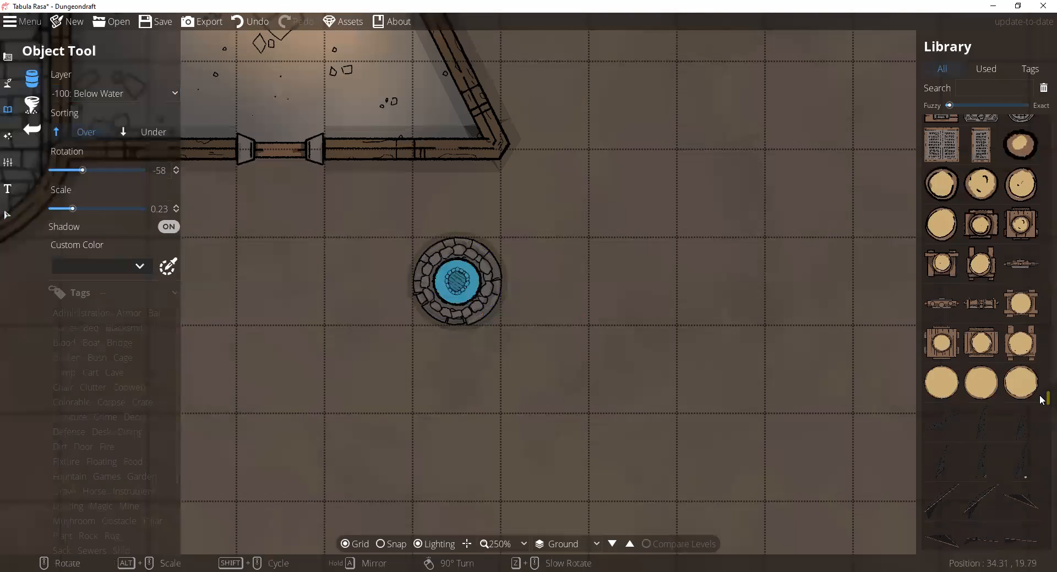
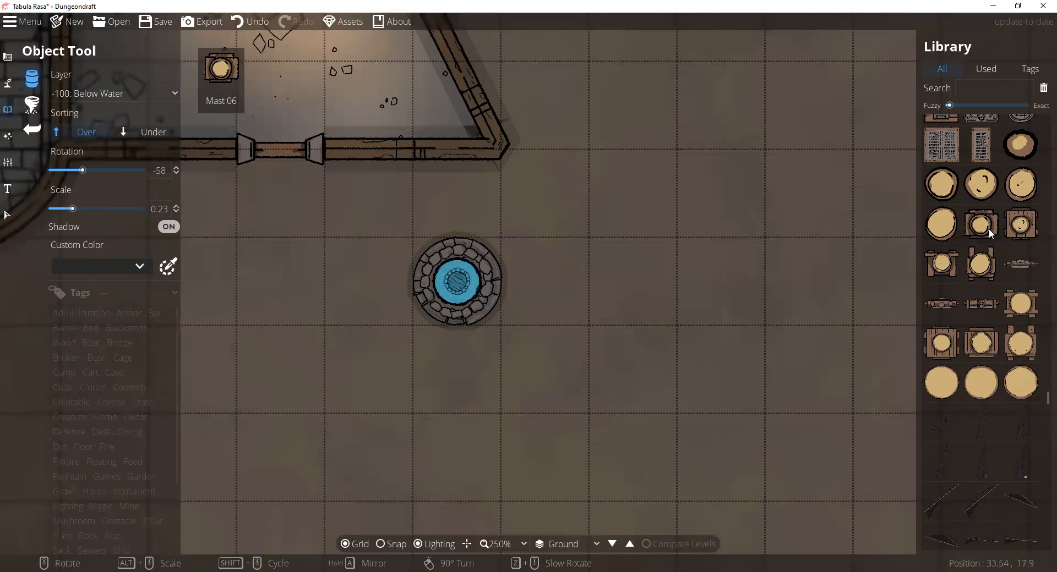
scroll(977, 312, up, 2)
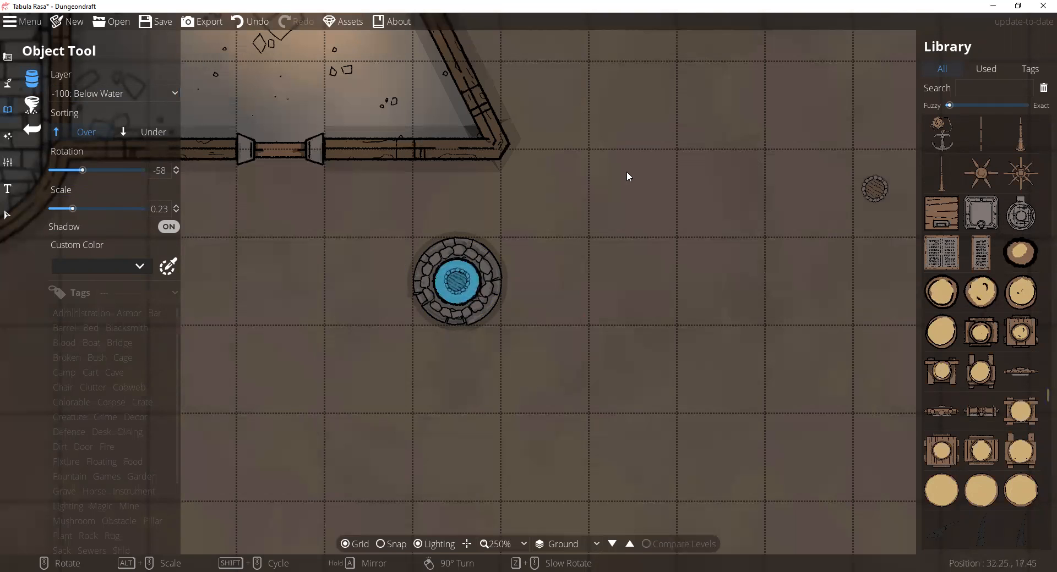
scroll(973, 224, up, 3)
mouse_move(993, 219)
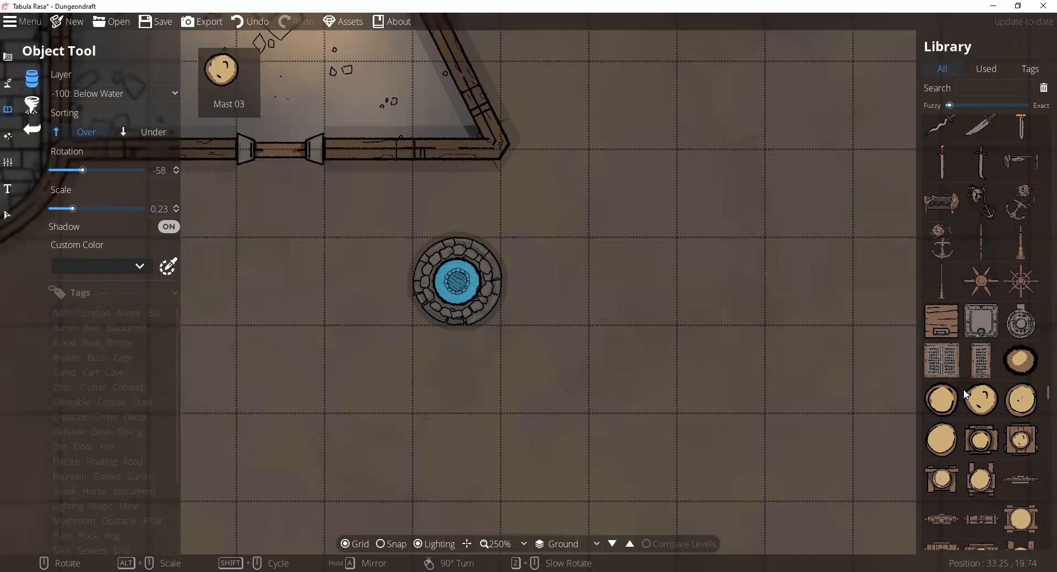
scroll(964, 389, down, 5)
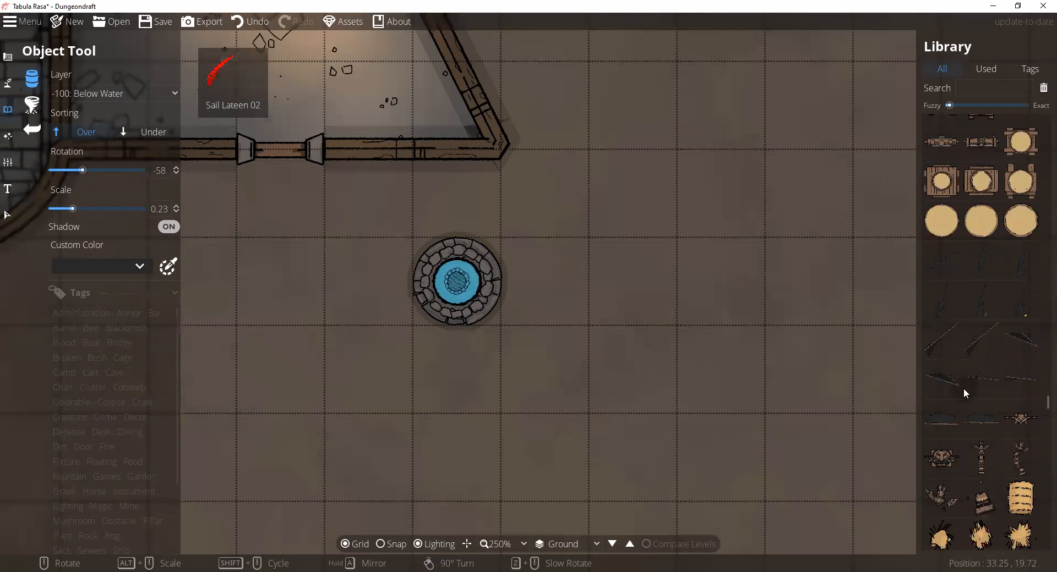
scroll(963, 388, up, 2)
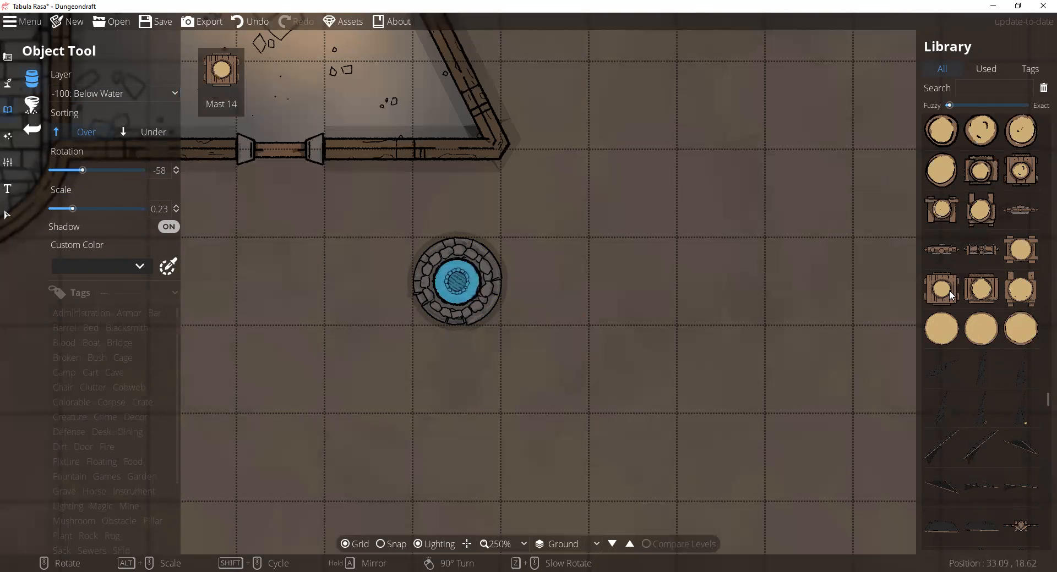
- Place two square wooden mast objects at scale 0.4, rotation 137, on opposite sides of the well rim, on the 100: User Layer 1 layer
click(1021, 170)
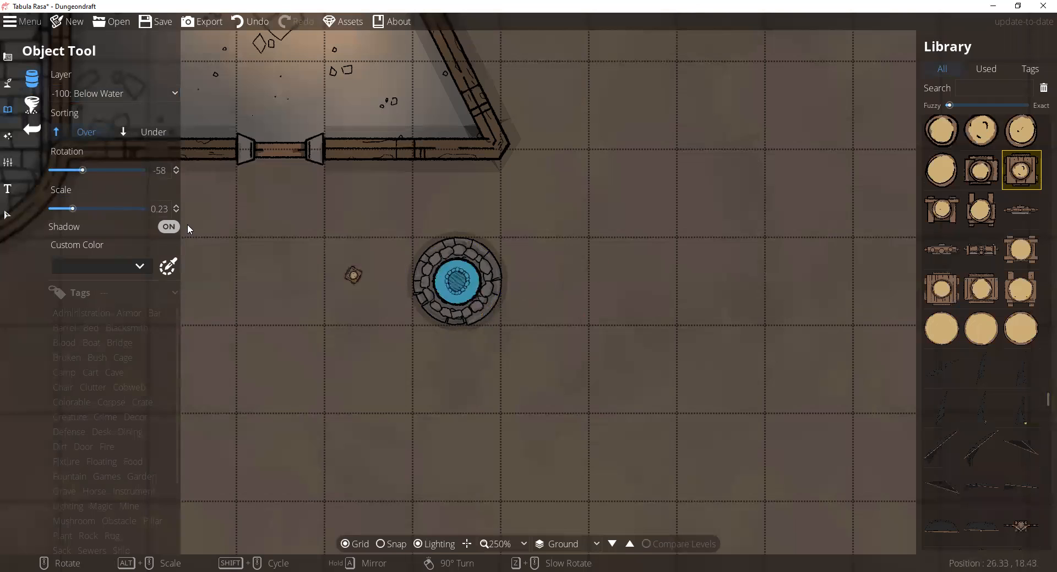
click(96, 95)
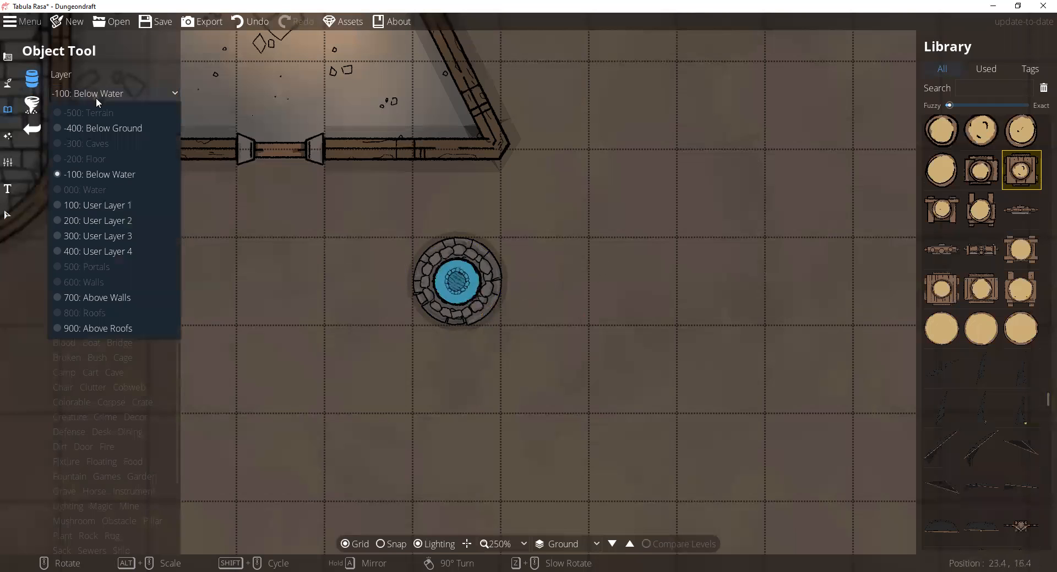
click(108, 203)
drag(76, 209, 89, 209)
scroll(460, 289, up, 5)
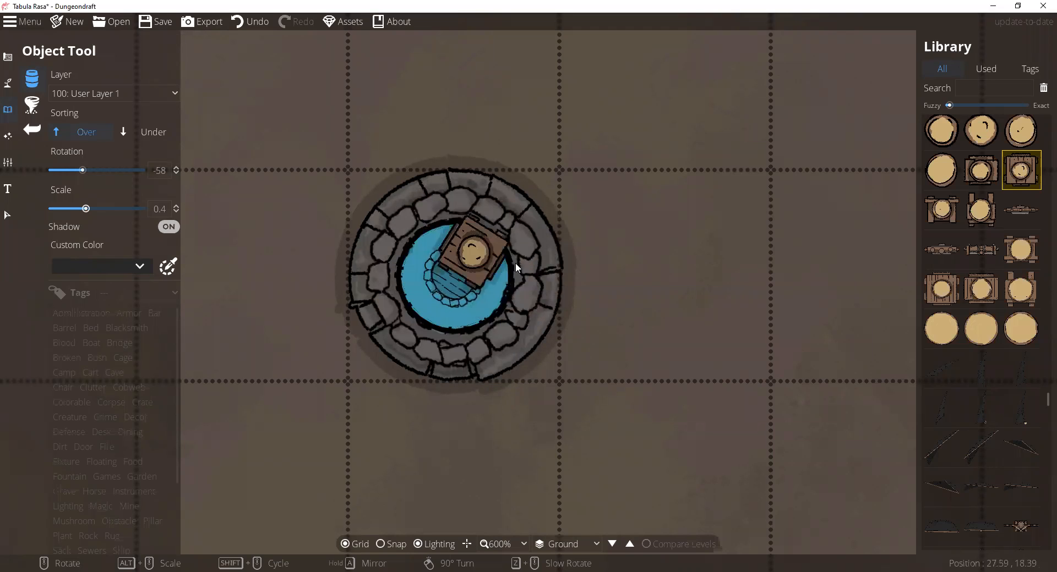
scroll(523, 303, down, 4)
scroll(527, 286, down, 6)
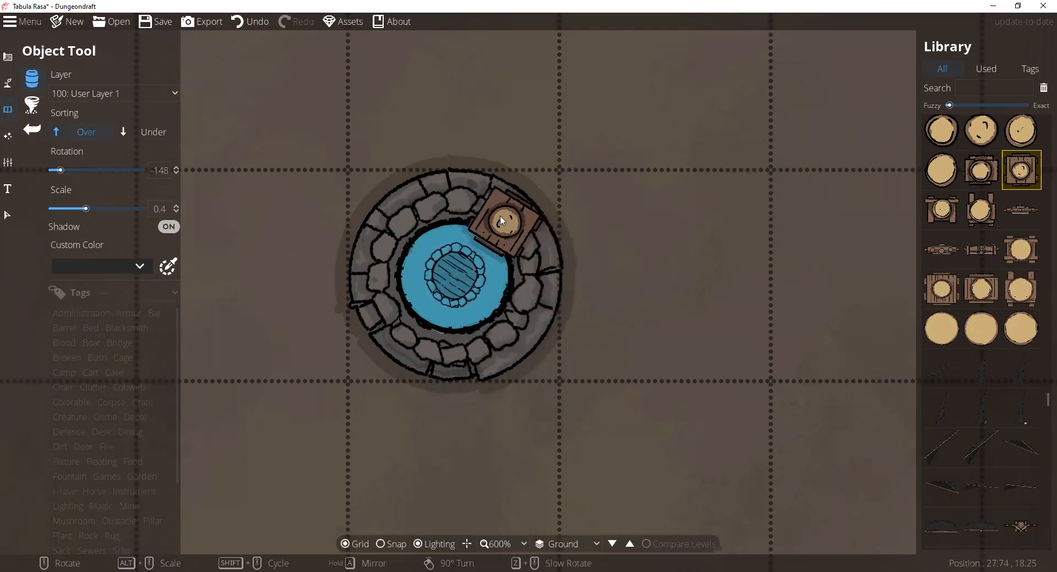
scroll(510, 352, down, 1)
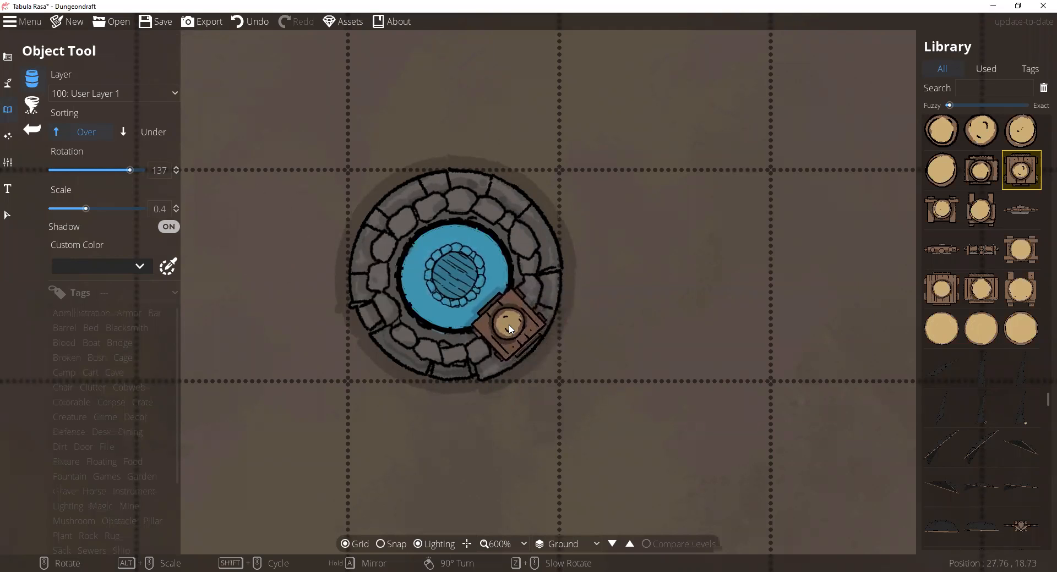
click(509, 331)
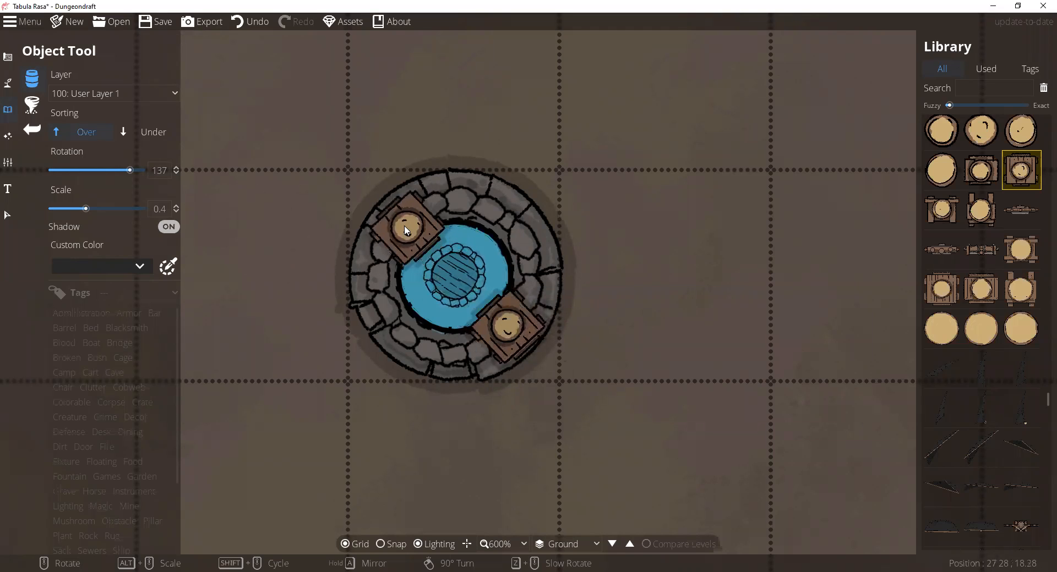
click(400, 217)
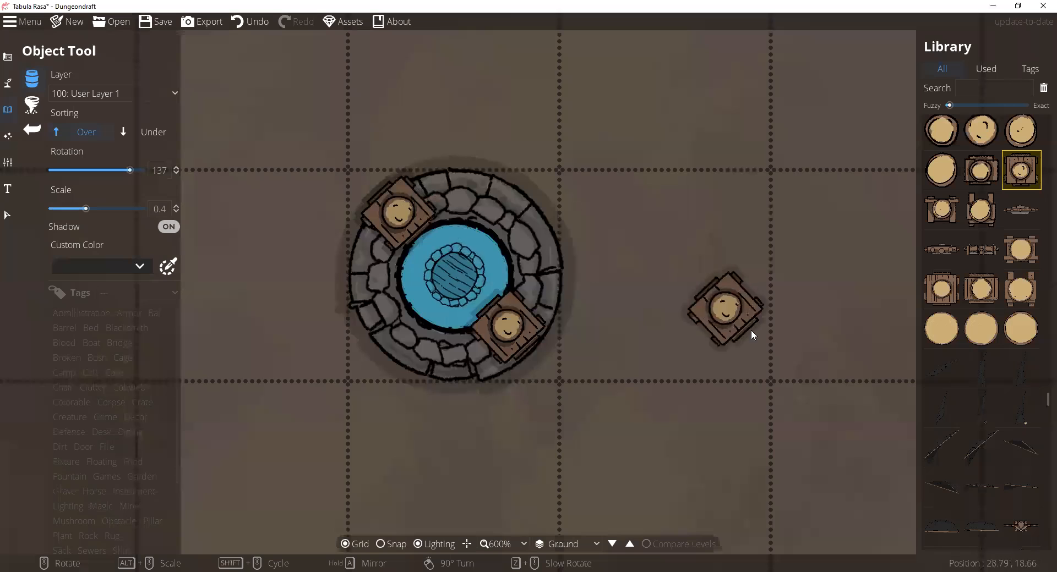
- Lay the thin wooden beam across the well between both mast supports at scale 0.66, rotation -133, with its shadow off
scroll(769, 371, down, 3)
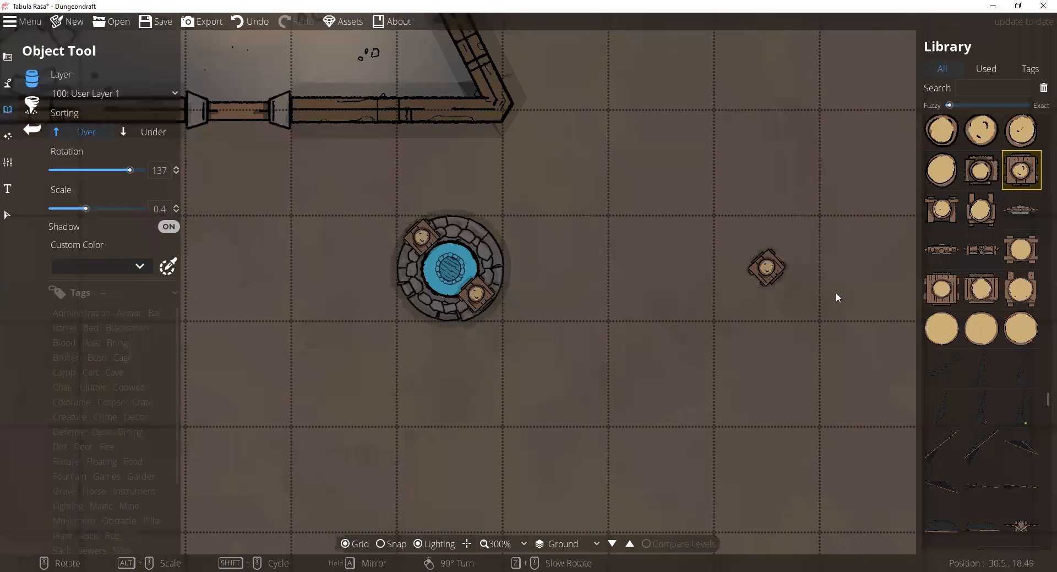
drag(1041, 409, 1034, 235)
scroll(1033, 235, up, 10)
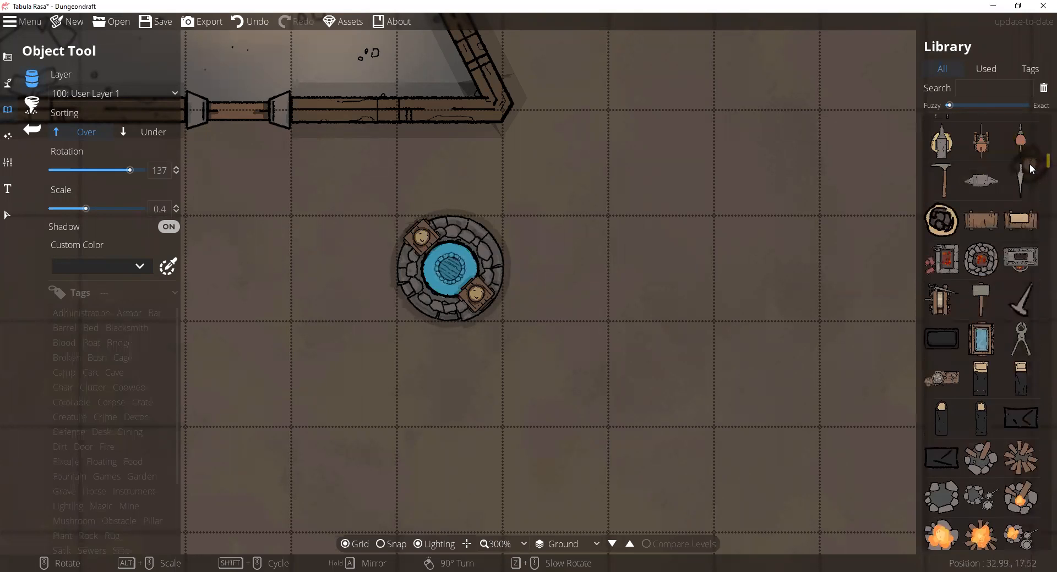
click(1021, 300)
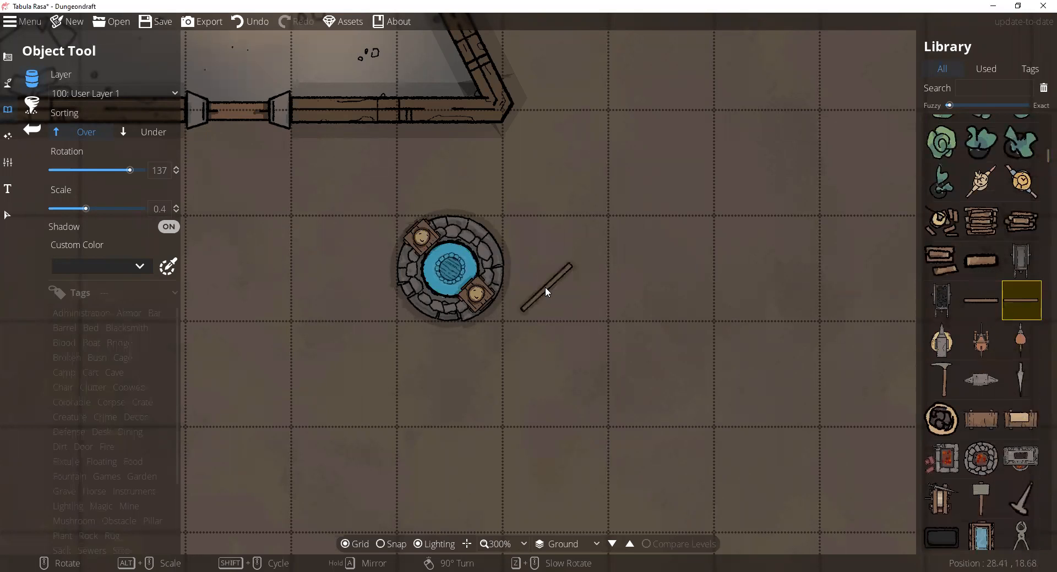
scroll(129, 207, up, 3)
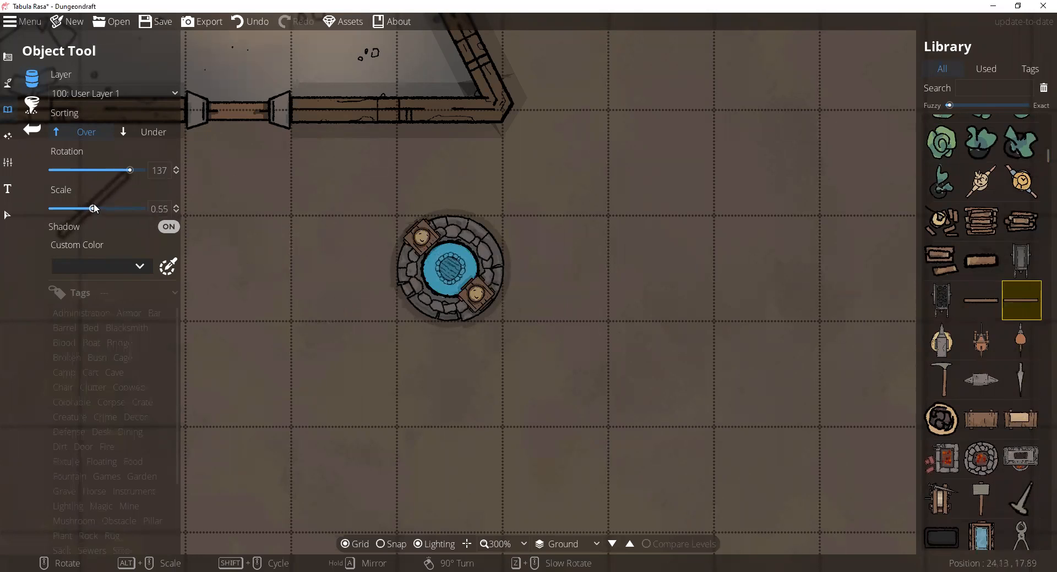
right_click(421, 273)
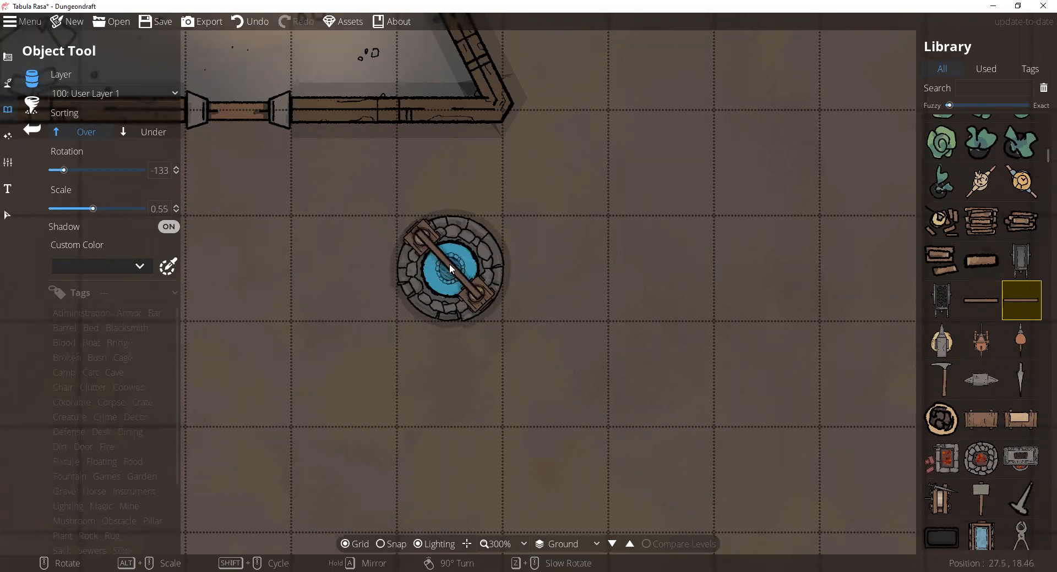
click(96, 207)
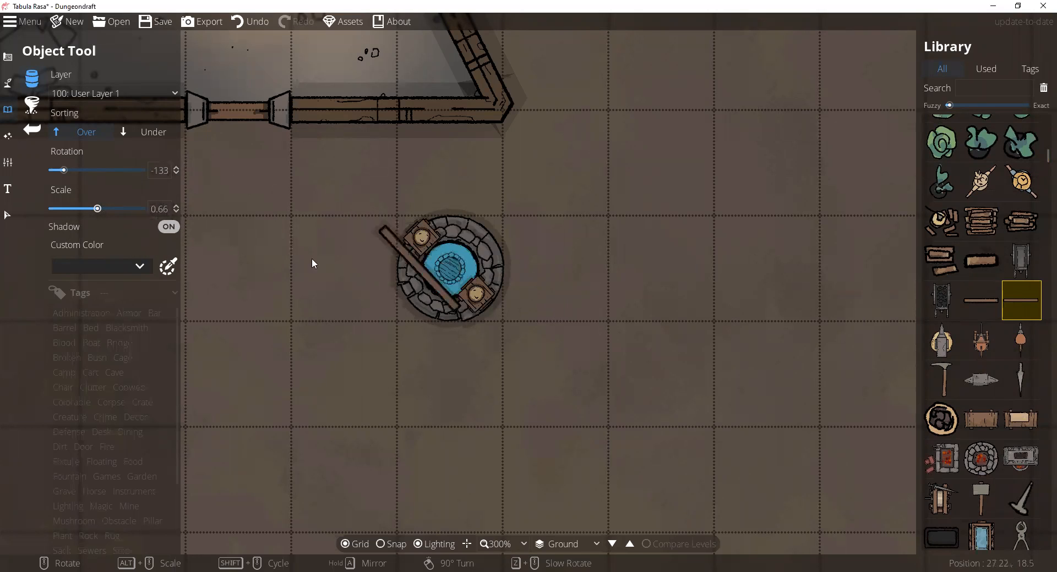
click(170, 226)
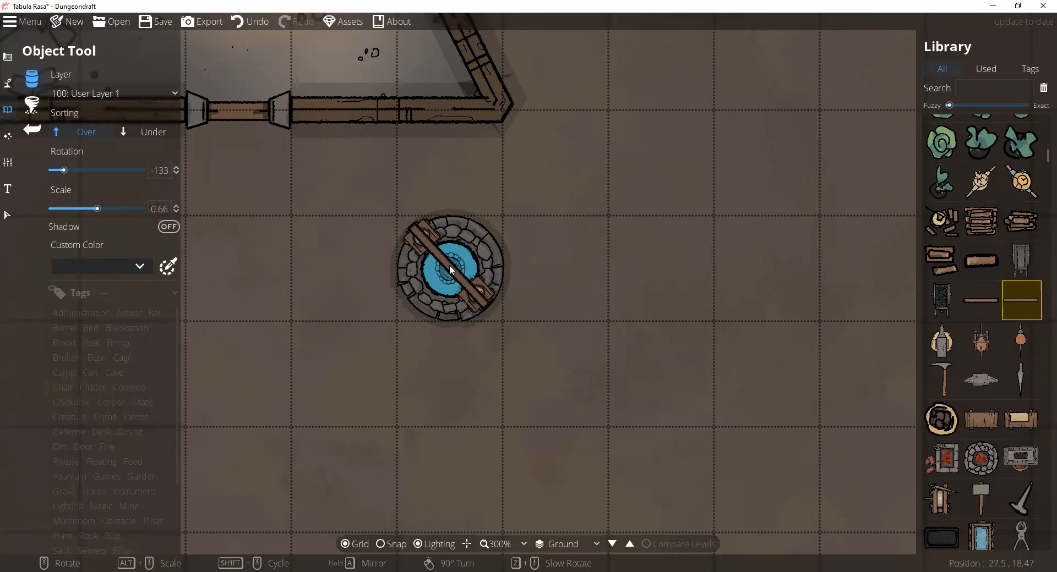
click(170, 227)
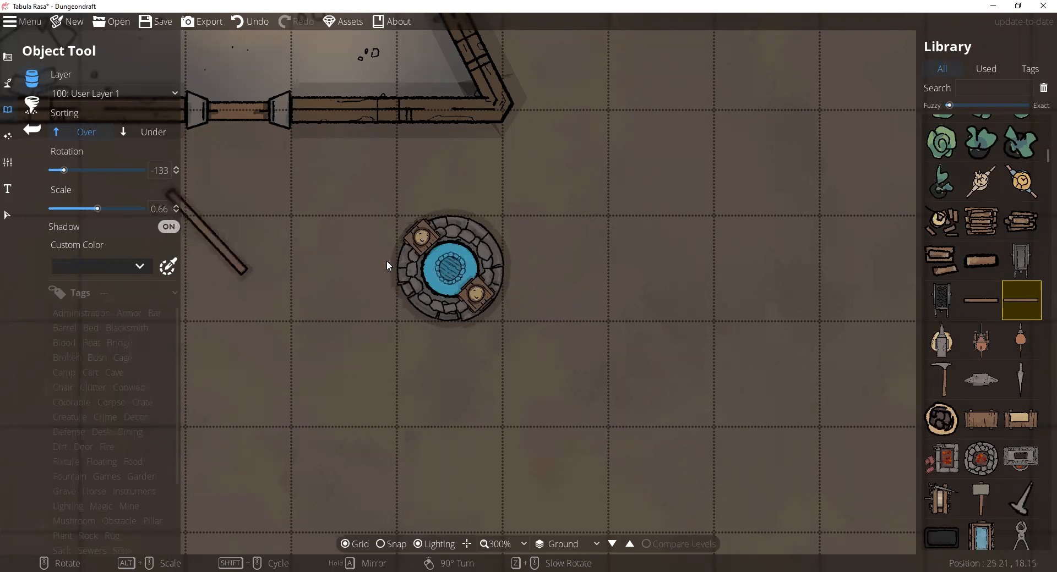
click(169, 227)
click(450, 266)
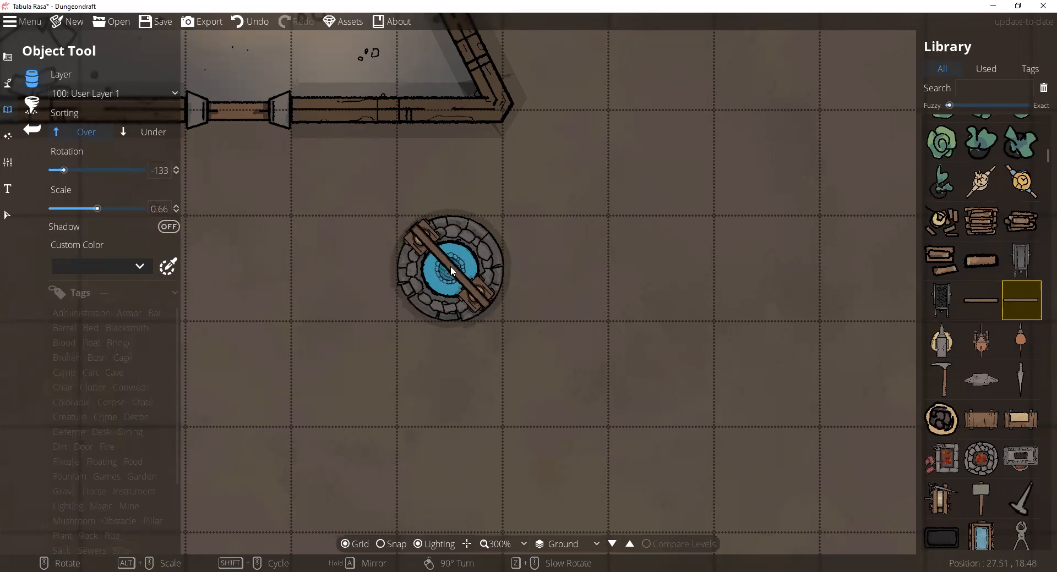
- Build a crank at the beam's southeast end from two short planks at scales 0.54 and 0.47, rotations 137 and -133, without shadow
click(980, 260)
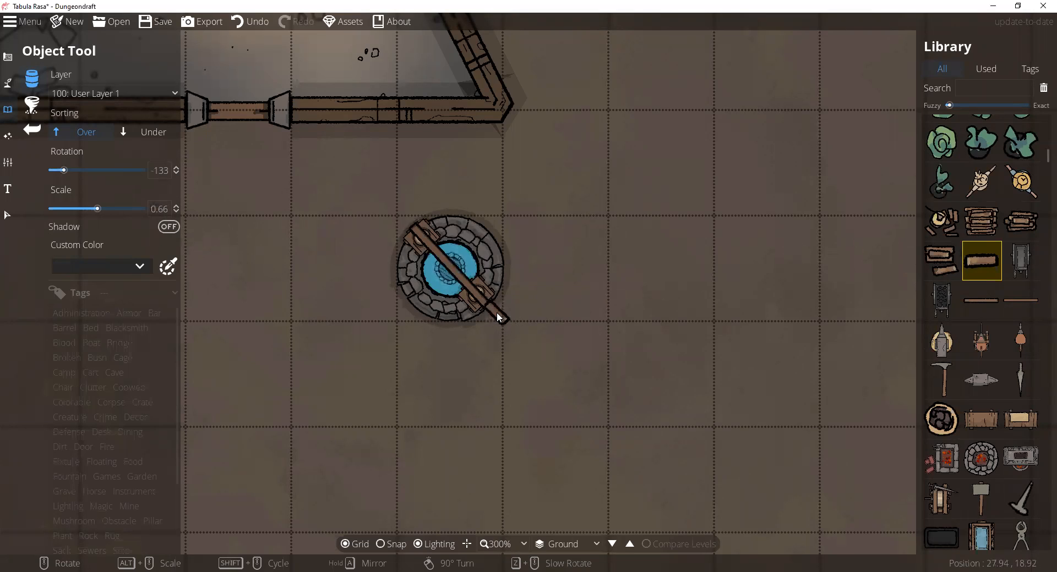
click(168, 227)
scroll(498, 312, down, 5)
scroll(490, 310, down, 1)
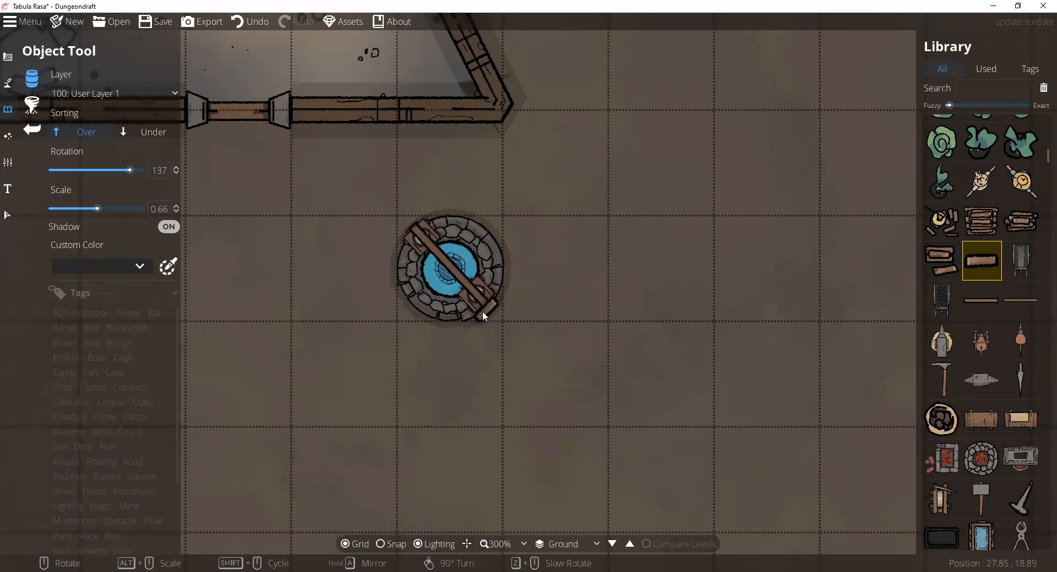
drag(92, 209, 93, 209)
click(169, 226)
scroll(493, 326, up, 4)
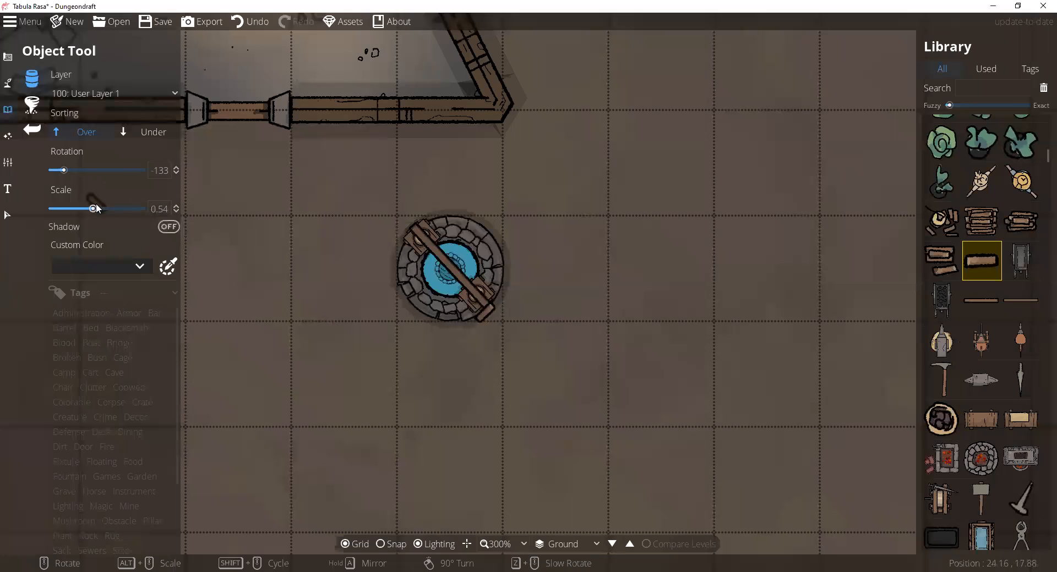
drag(90, 209, 88, 209)
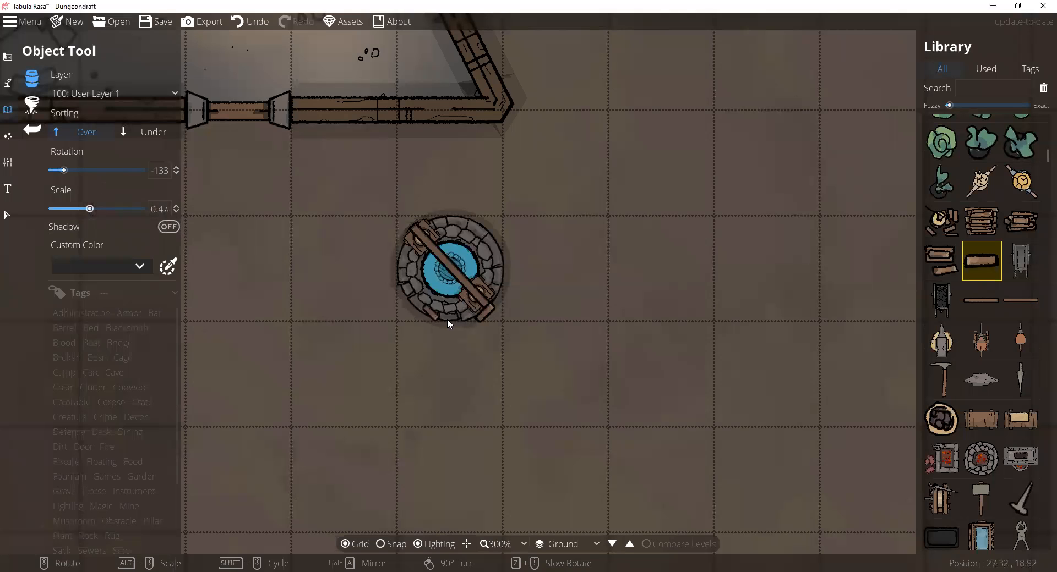
click(484, 325)
- Find the blank cream-coloured rectangular cloth object in the library and ready it at rotation -103 over the beam's middle
scroll(985, 276, up, 8)
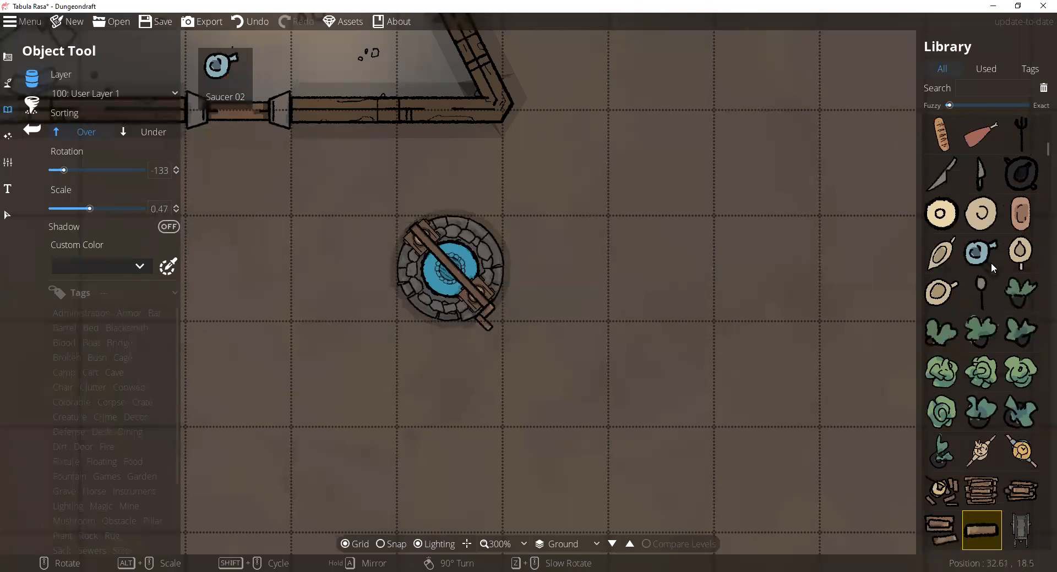
scroll(990, 259, up, 8)
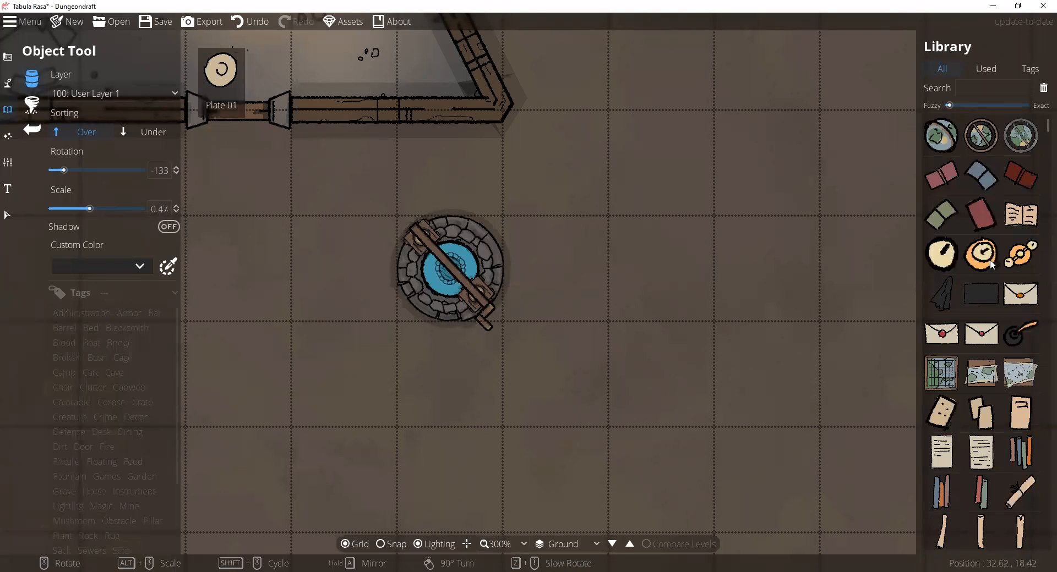
scroll(990, 260, up, 3)
scroll(989, 261, down, 12)
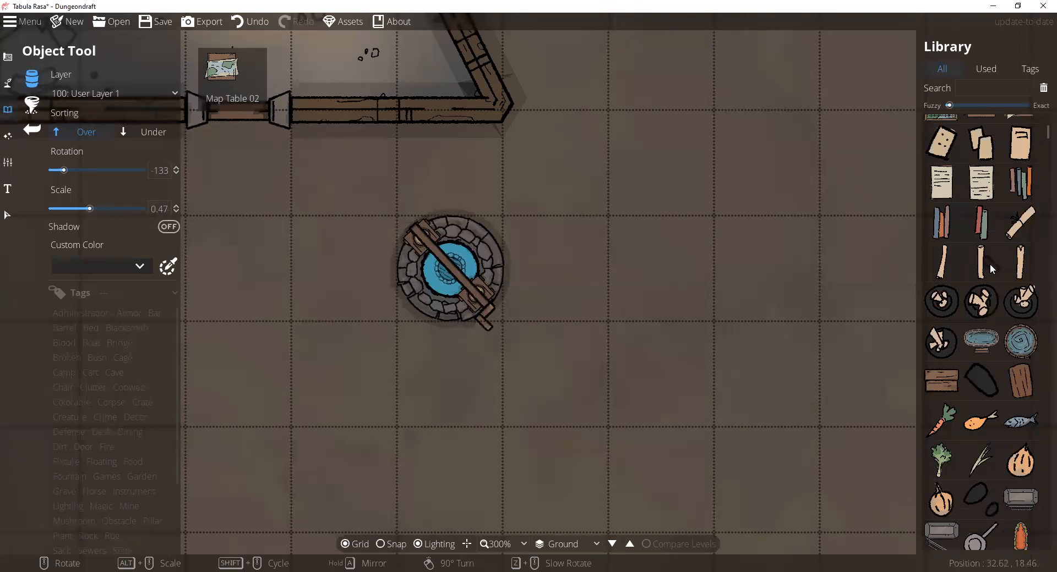
scroll(990, 263, down, 15)
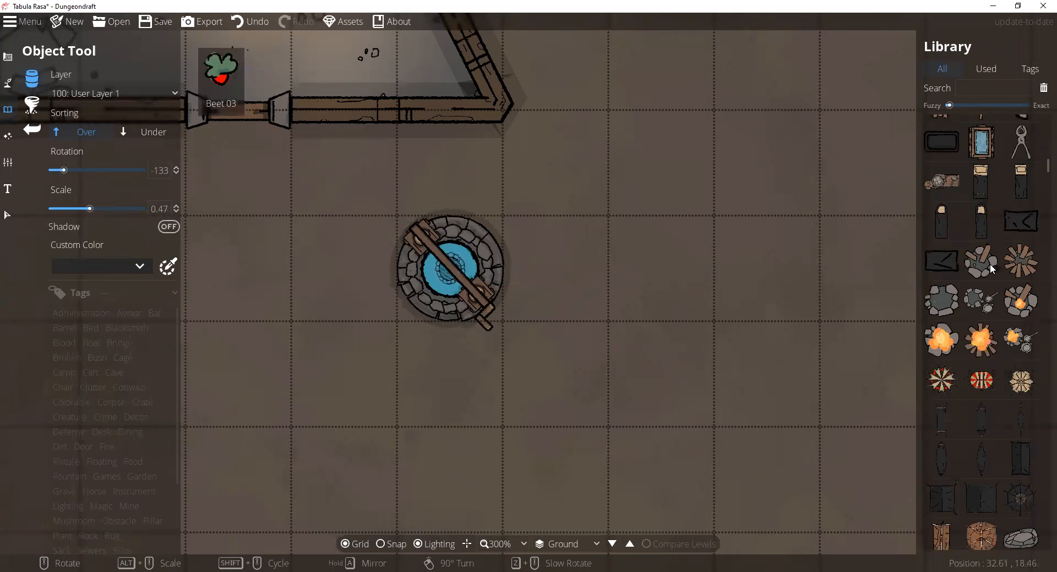
scroll(989, 264, down, 8)
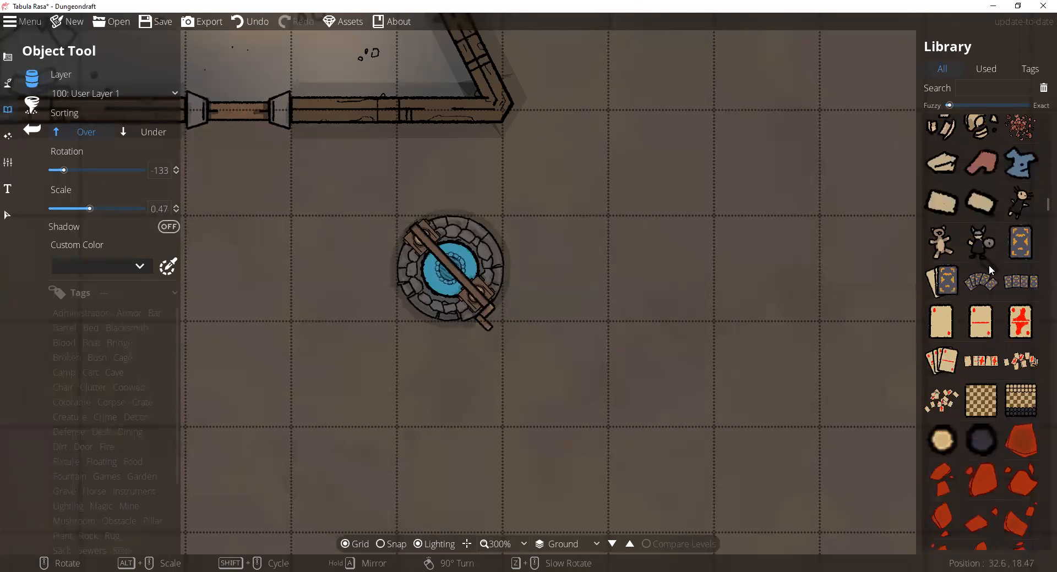
click(969, 203)
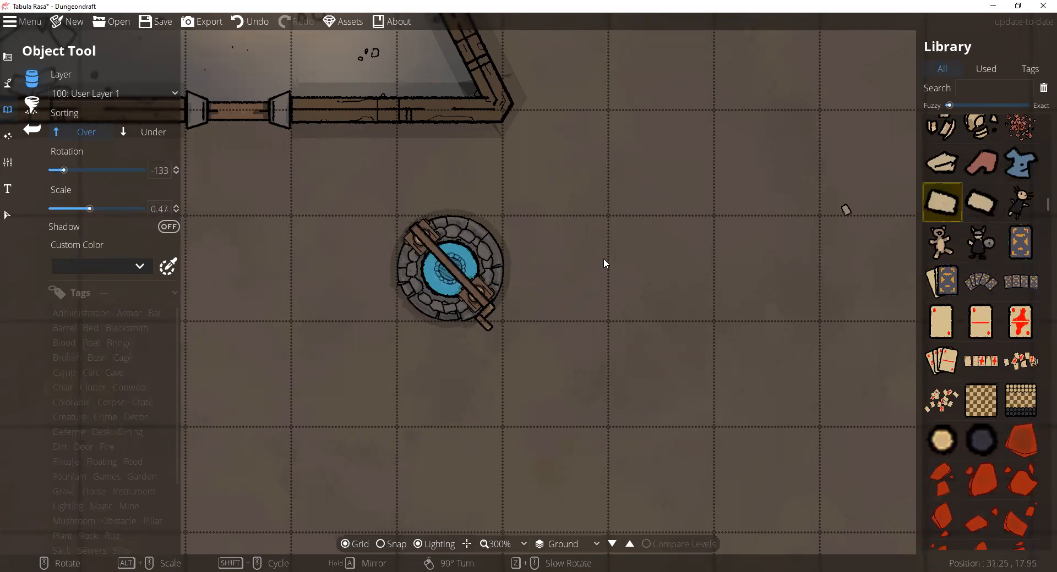
scroll(460, 274, up, 5)
scroll(433, 222, up, 2)
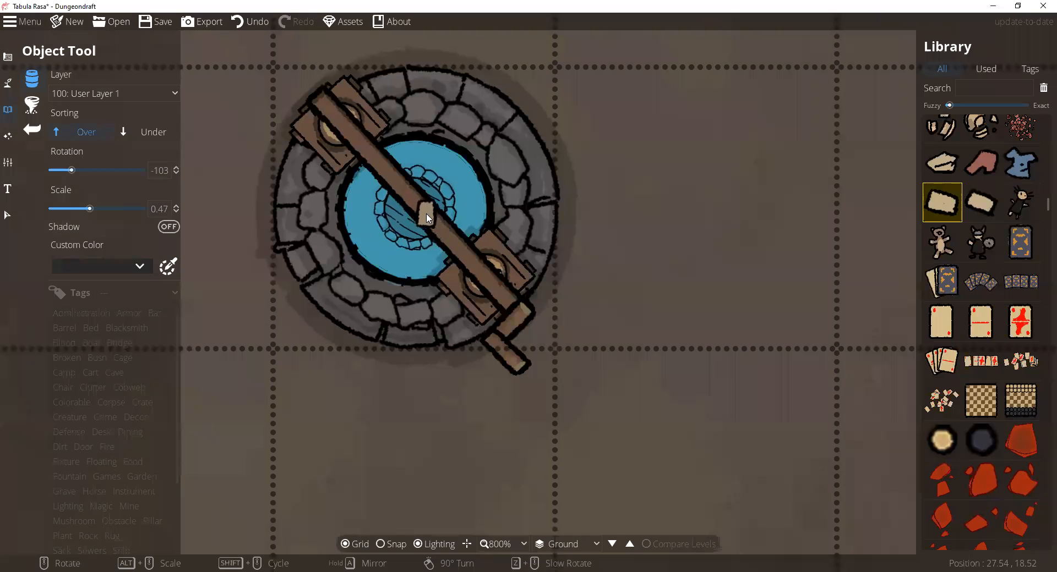
- Try a row of cream-coloured pieces at scale 0.47 along the beam's middle and undo them
click(433, 223)
click(417, 206)
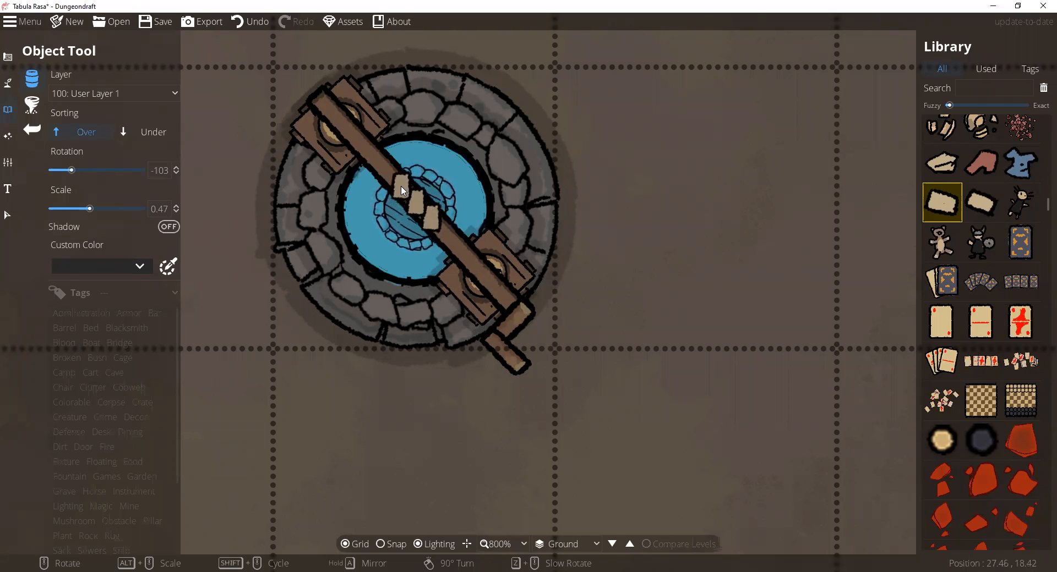
click(396, 186)
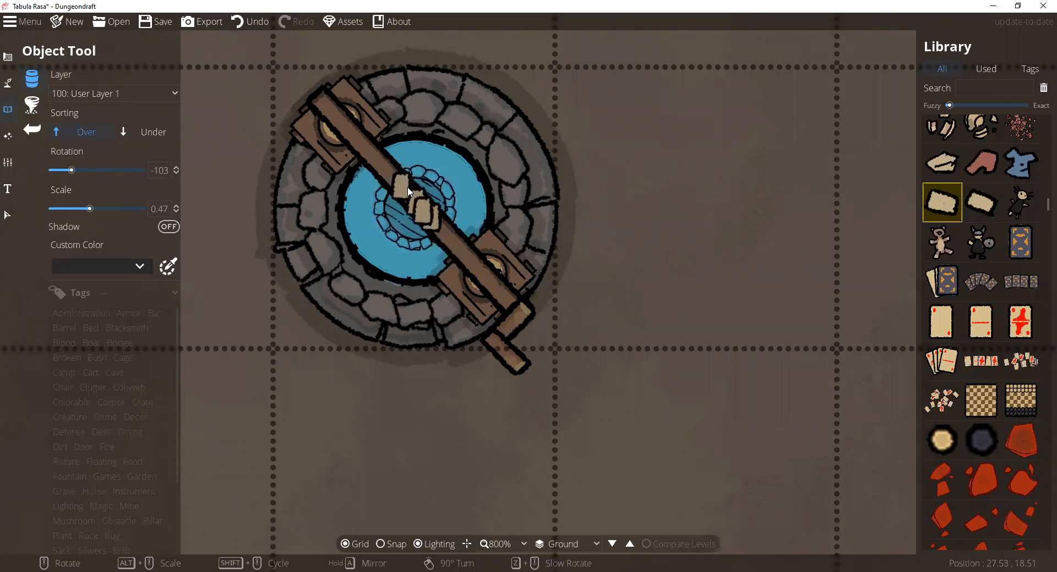
click(258, 22)
click(258, 22)
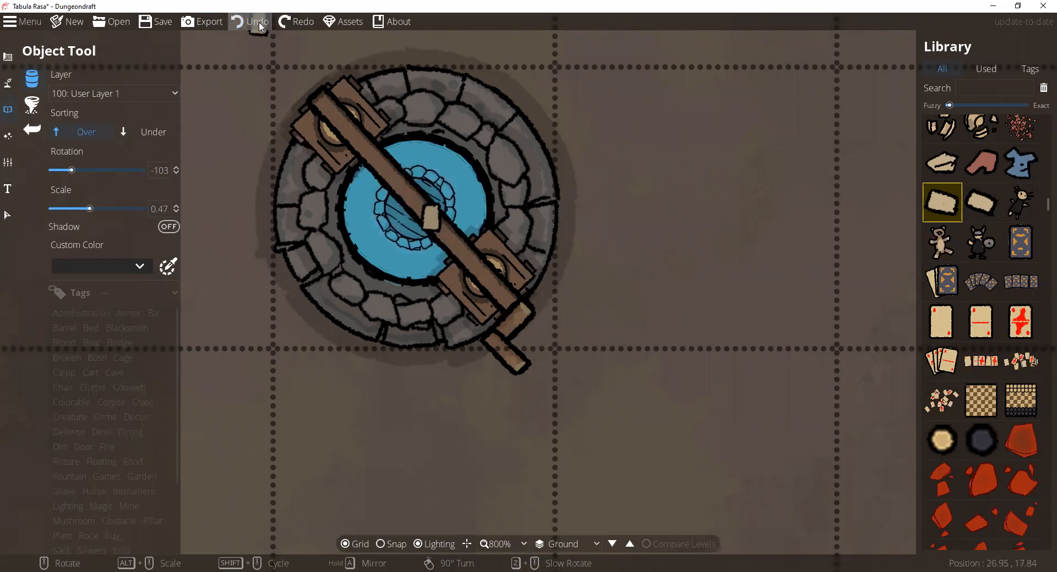
click(259, 22)
- Place three cream-coloured pieces at scale 0.5, rotation -103, side by side along the beam's middle as rope windings
click(176, 206)
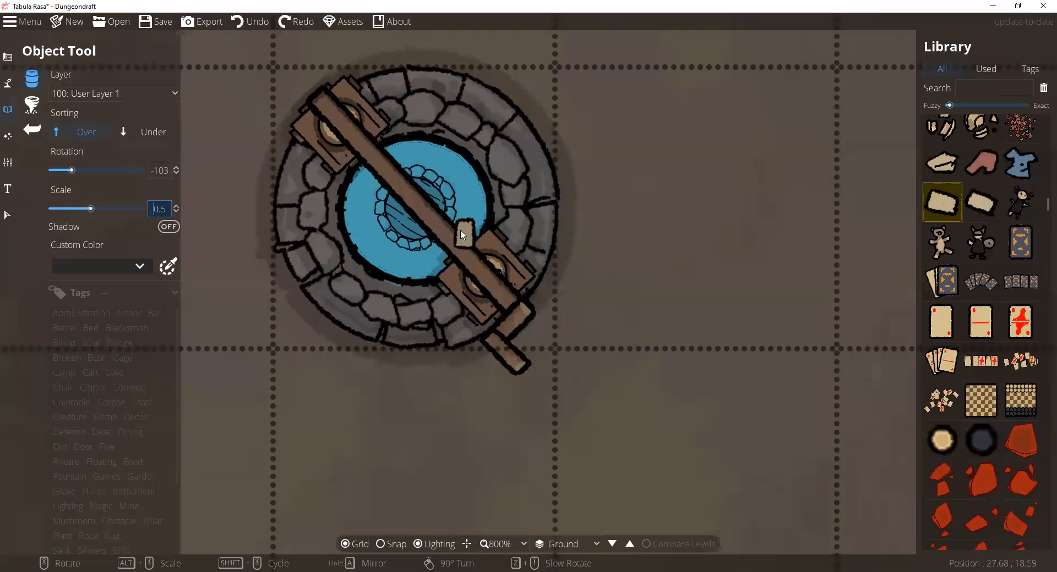
click(430, 219)
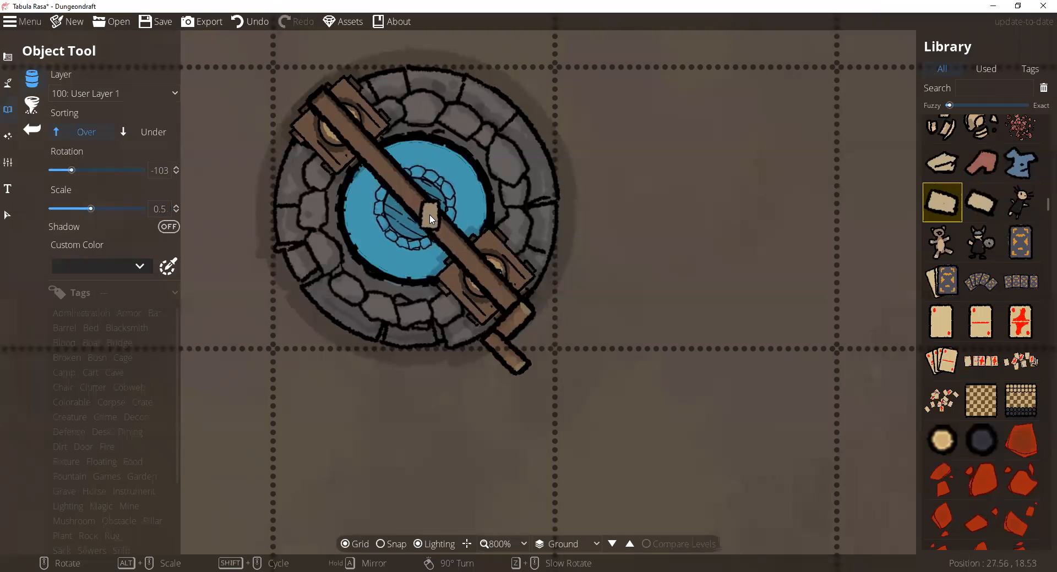
click(404, 194)
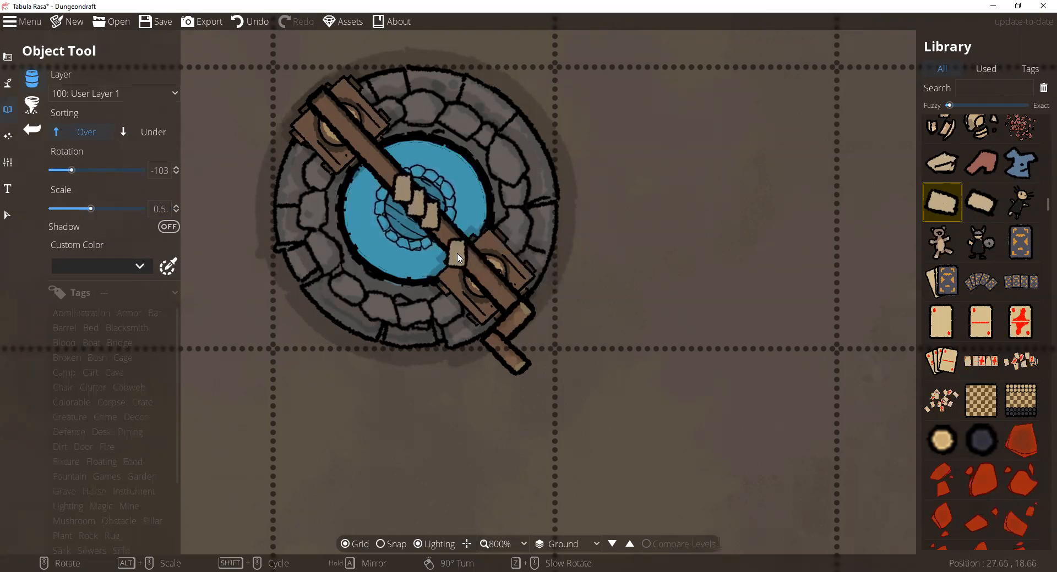
- Ready the thin rope path sorted over on User Layer 1, try a line at width 0.21 from the beam's windings, and undo it
click(8, 83)
click(62, 157)
click(66, 380)
drag(105, 190, 69, 190)
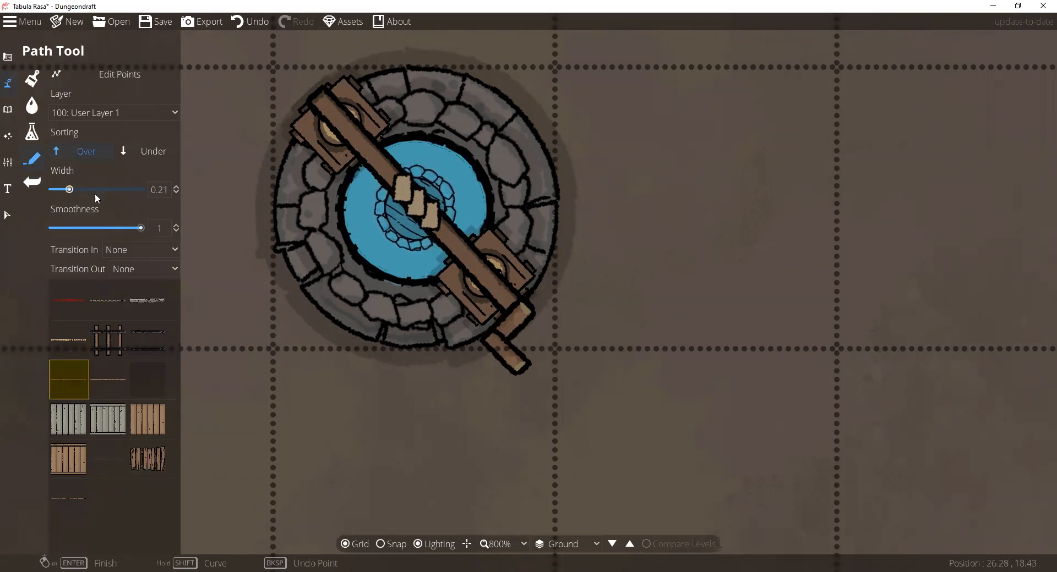
click(428, 236)
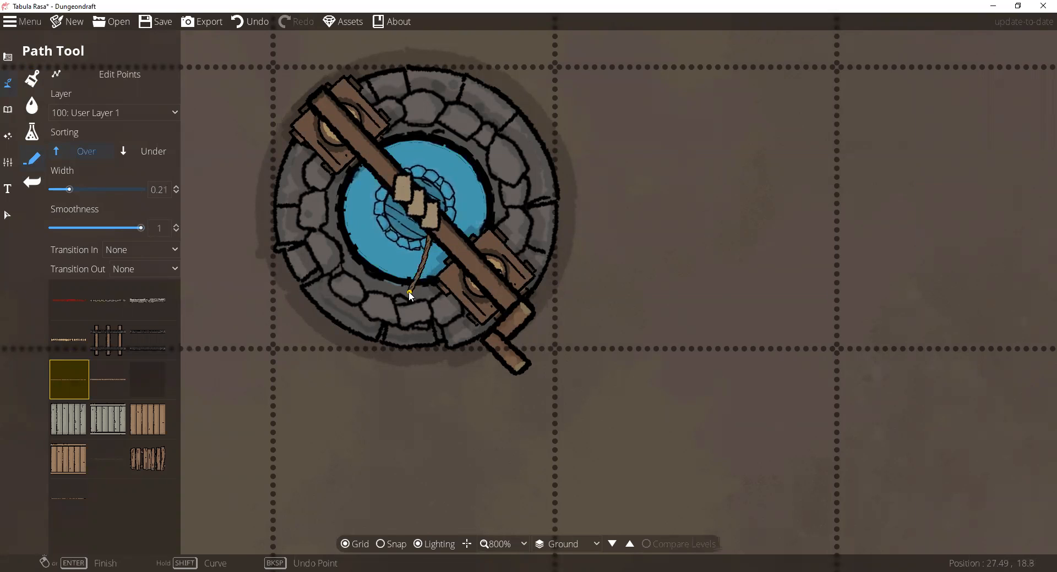
click(248, 26)
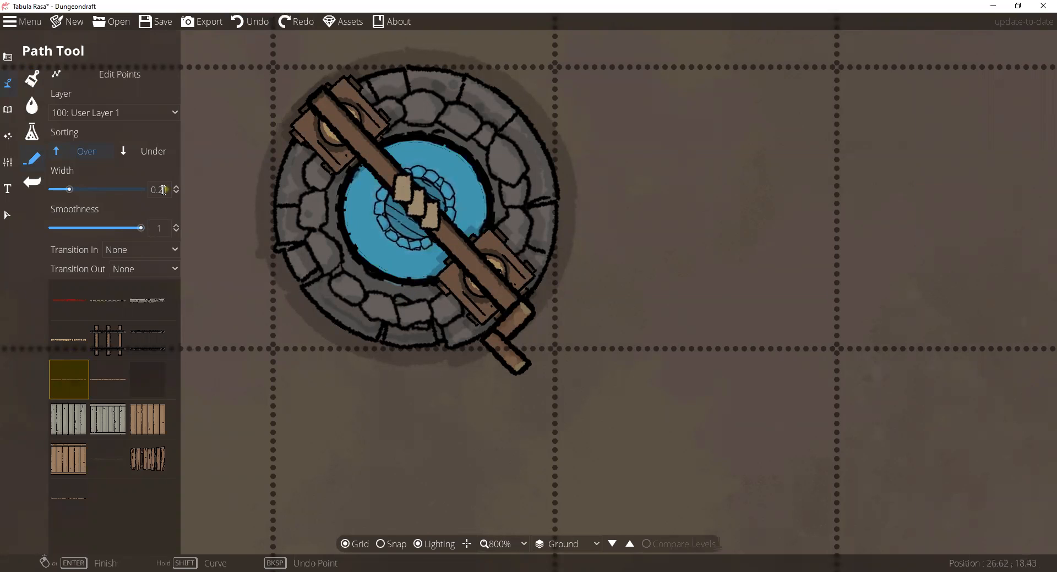
- Draw a rope path at width 0.26 from the southeastern winding over the well's south rim, curling into a loop on the ground to the southwest
drag(74, 191, 77, 191)
click(435, 228)
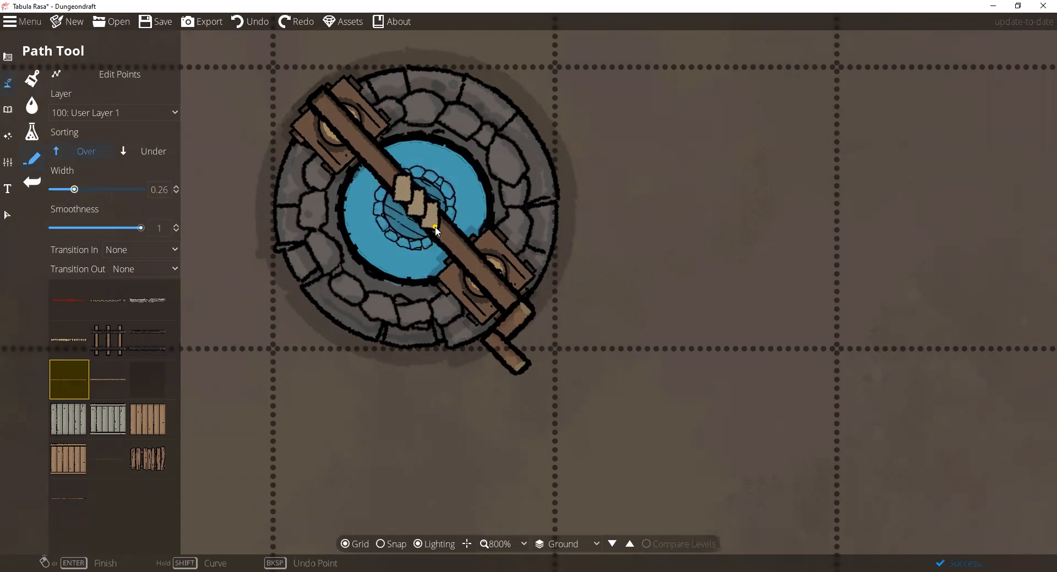
click(419, 258)
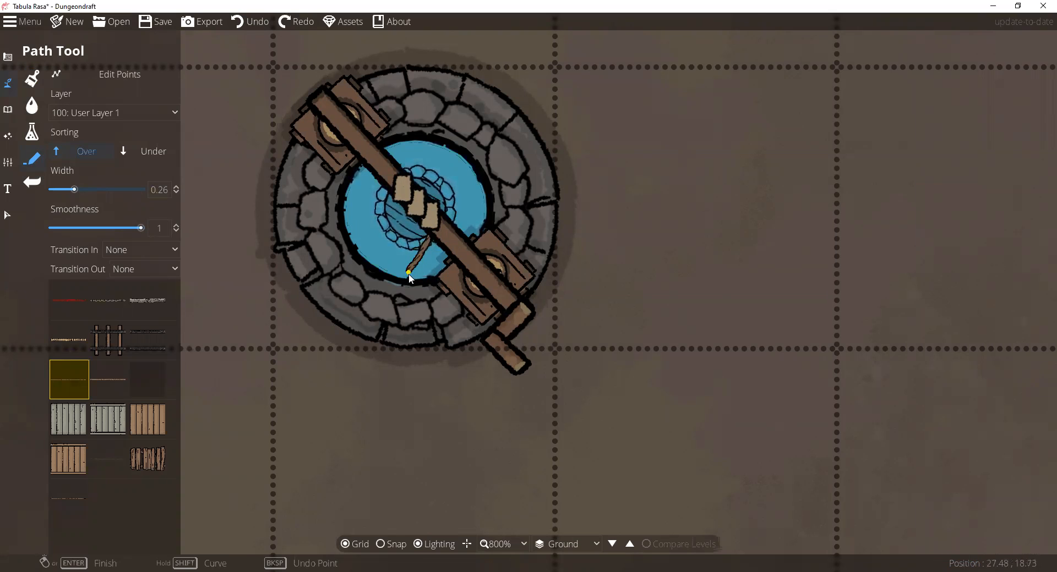
click(408, 277)
click(416, 295)
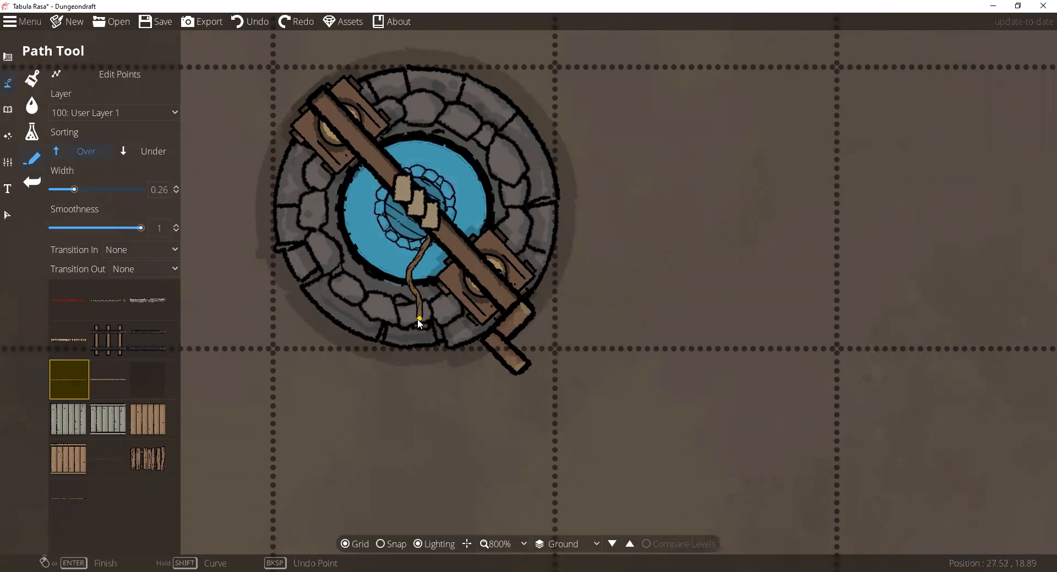
click(414, 335)
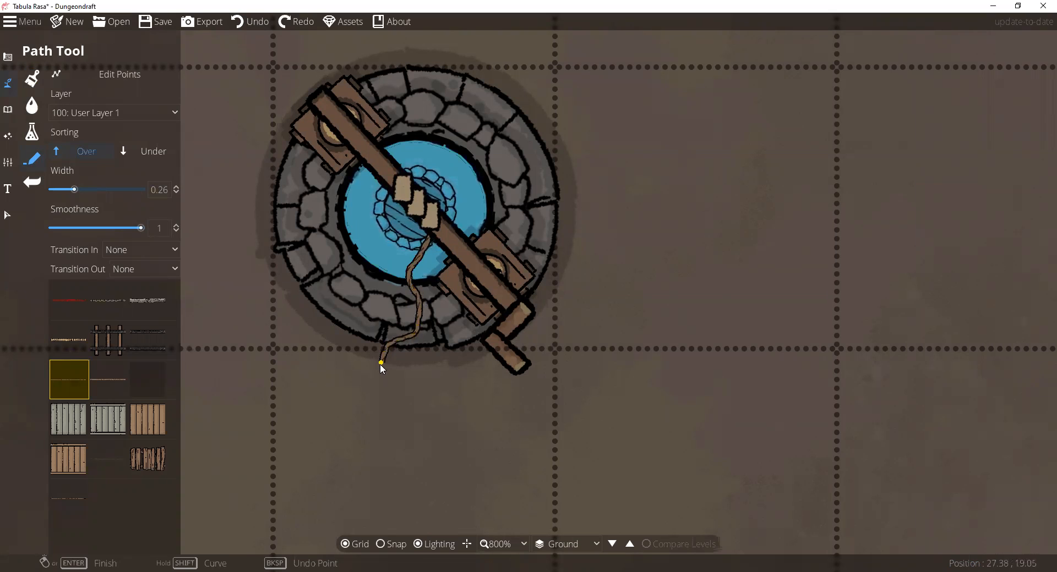
click(326, 350)
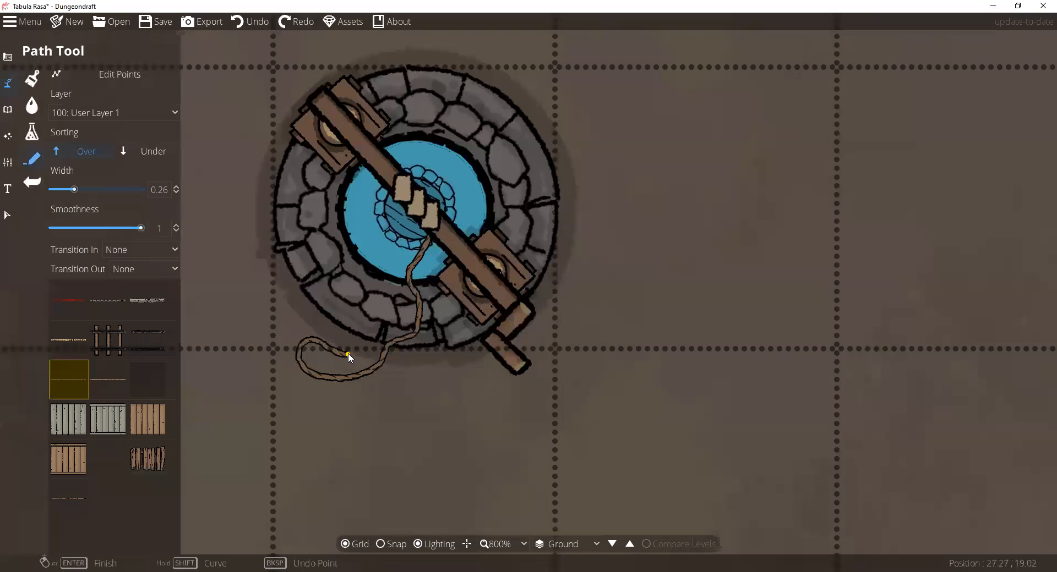
- Place the small round water-filled object as a bucket on the rope south of the well at scale 0.3, rotation 137, without shadow
key(Left)
key(Down)
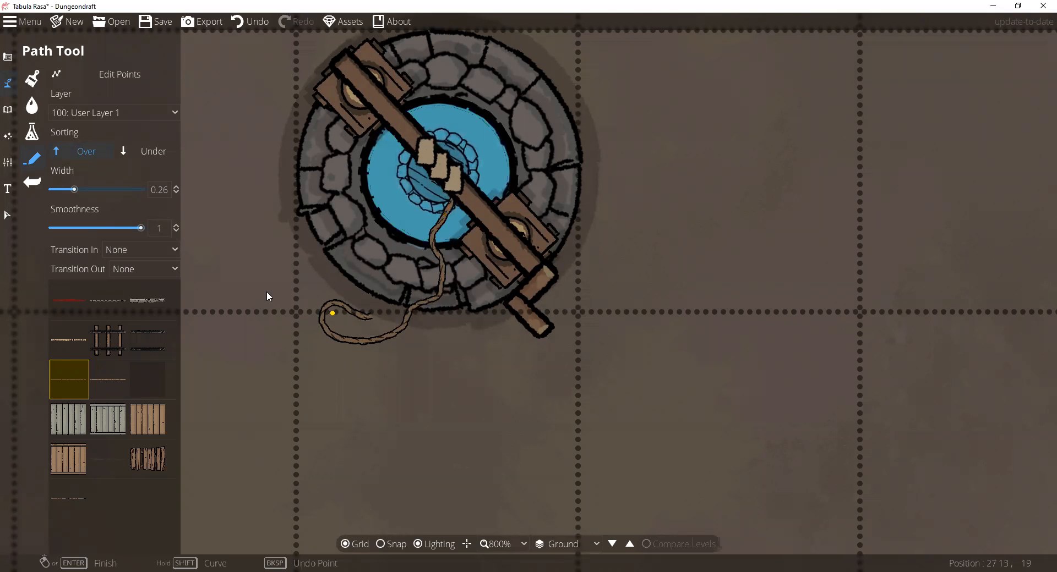
click(8, 109)
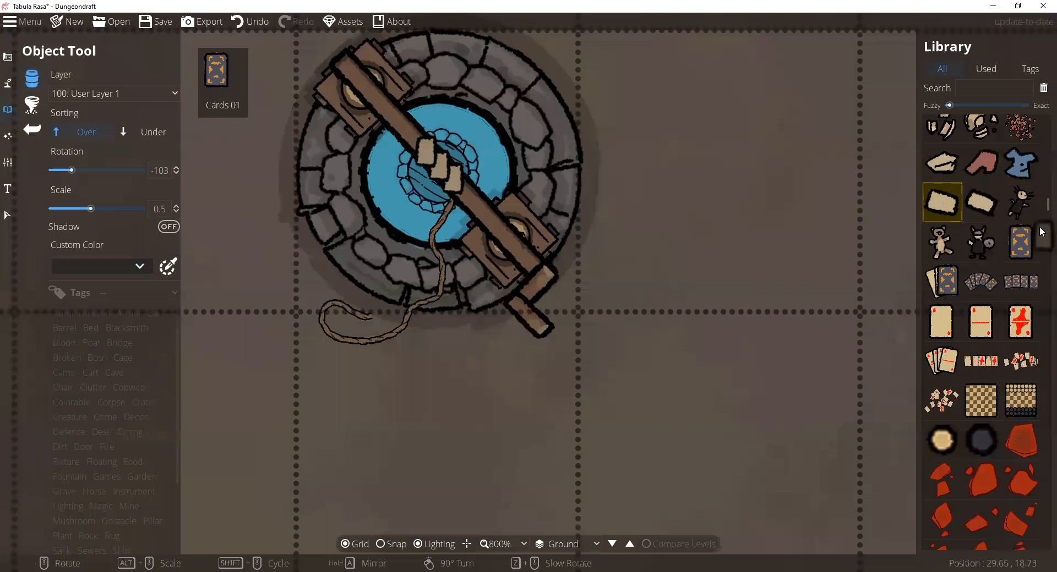
drag(1042, 215, 1041, 473)
scroll(973, 371, up, 5)
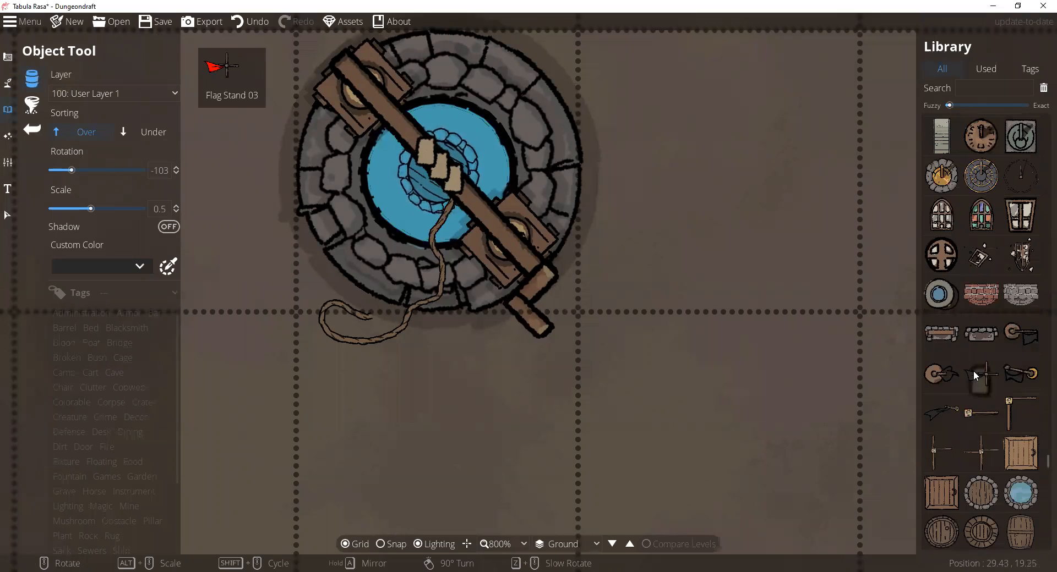
click(945, 299)
scroll(94, 213, down, 2)
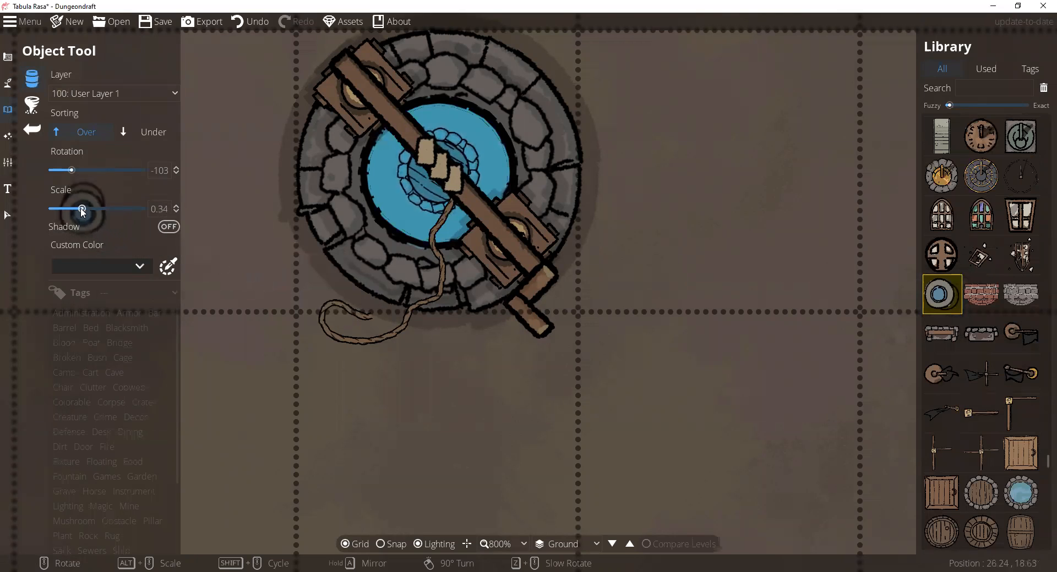
scroll(363, 315, down, 8)
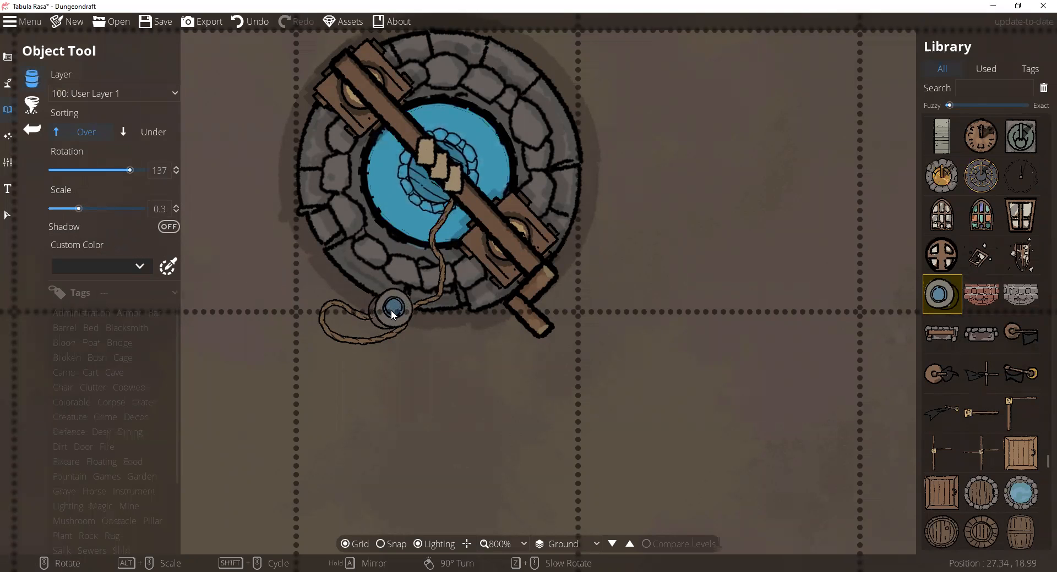
click(391, 310)
- Examine the finished well from near and far, and look over the adjoining southeast room up to its fireplace
scroll(627, 324, down, 5)
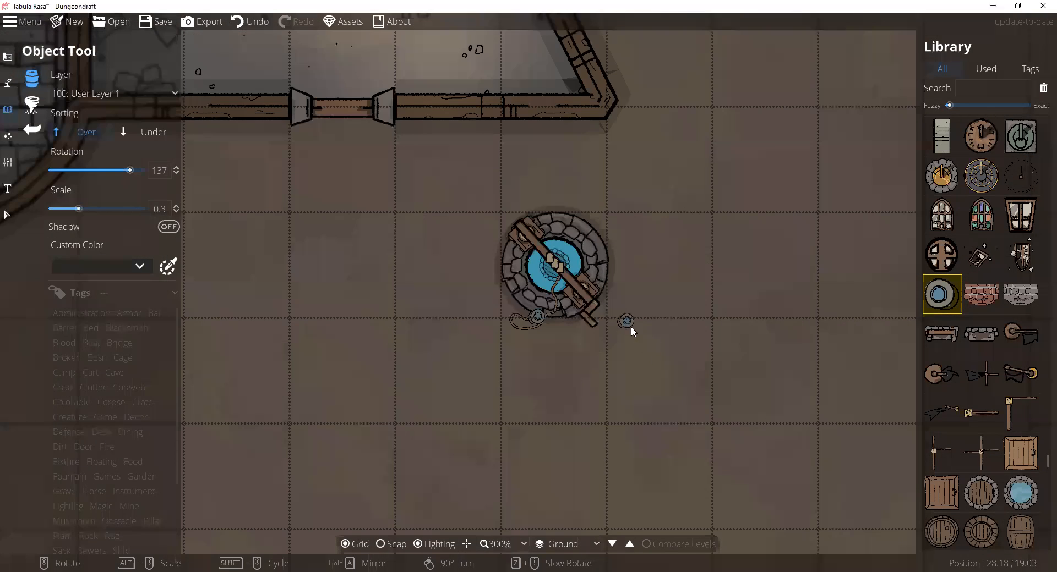
scroll(482, 289, up, 5)
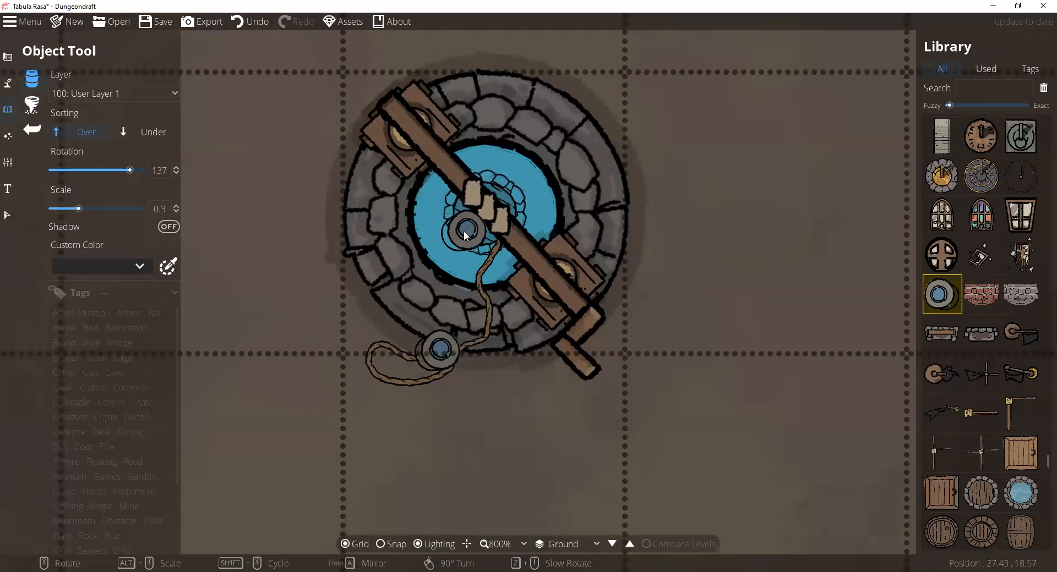
scroll(468, 234, down, 5)
drag(363, 201, 385, 279)
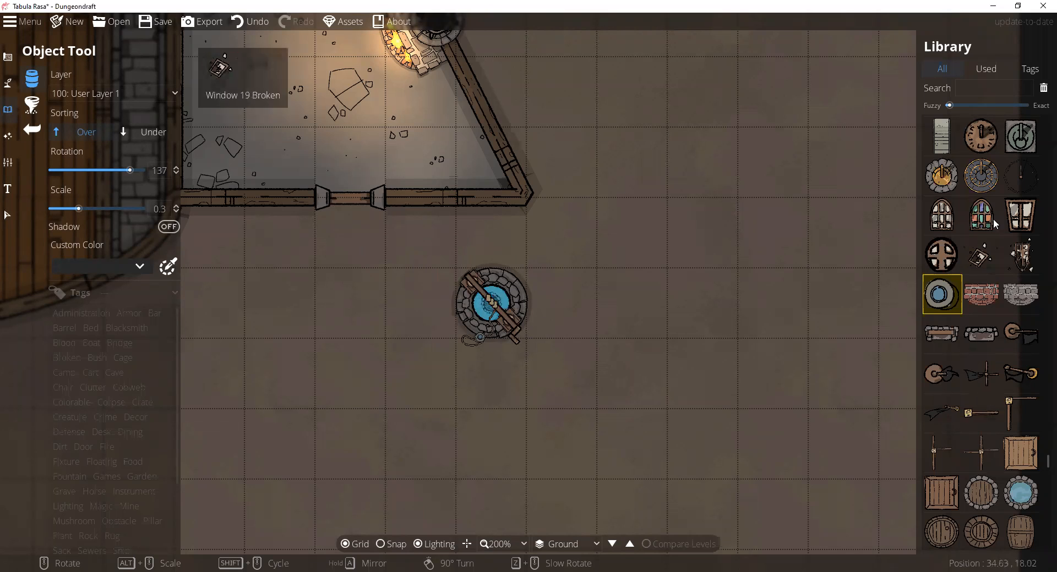
scroll(457, 251, up, 5)
scroll(457, 251, left, 1)
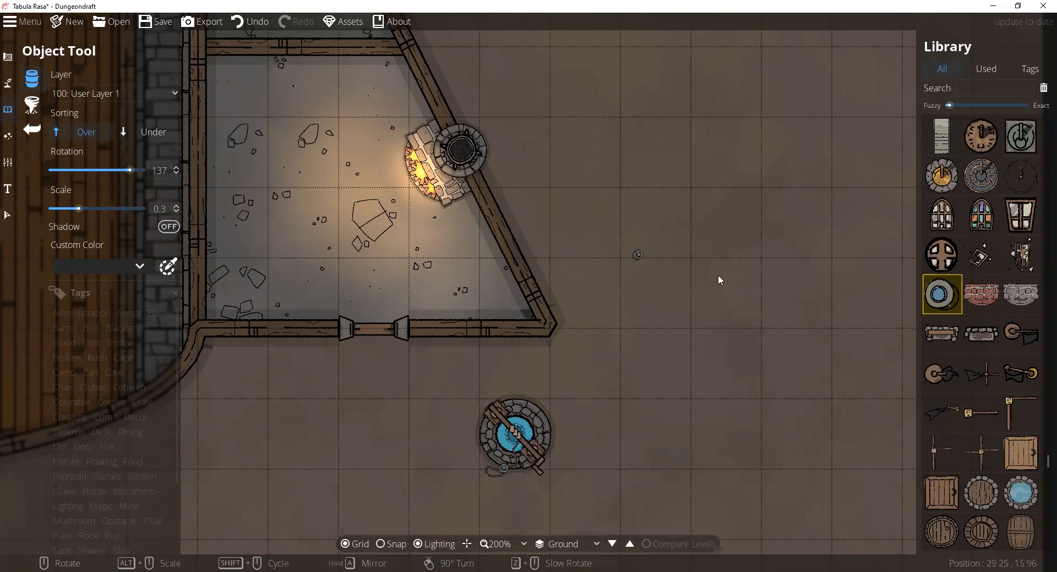
scroll(414, 152, up, 4)
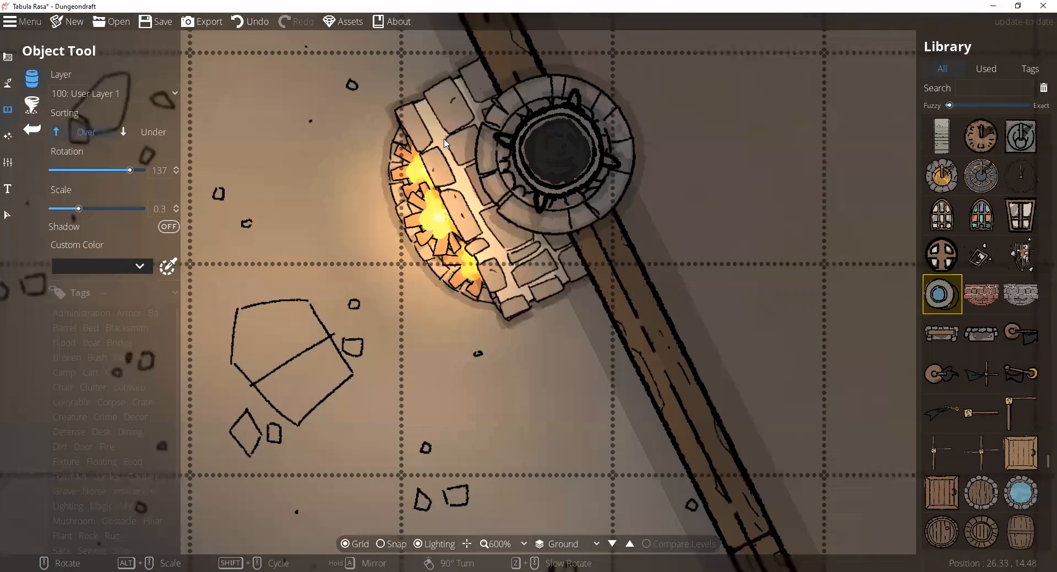
- Place two wide iron grates on User Layer 3 at scale 0.81, rotation 152, on the fireplace's northwest and southeast masonry ends
drag(1048, 462, 1043, 359)
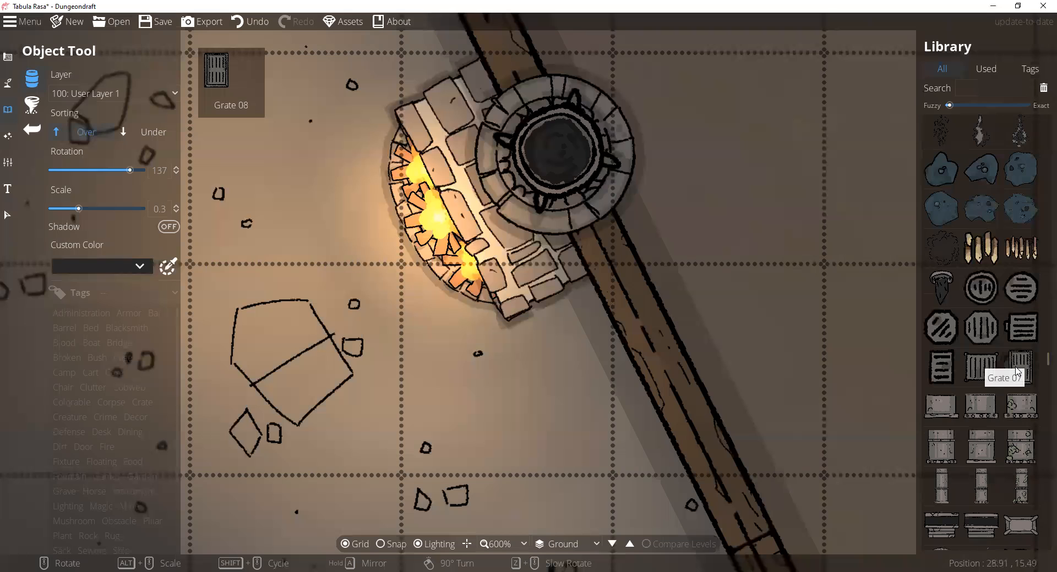
click(985, 368)
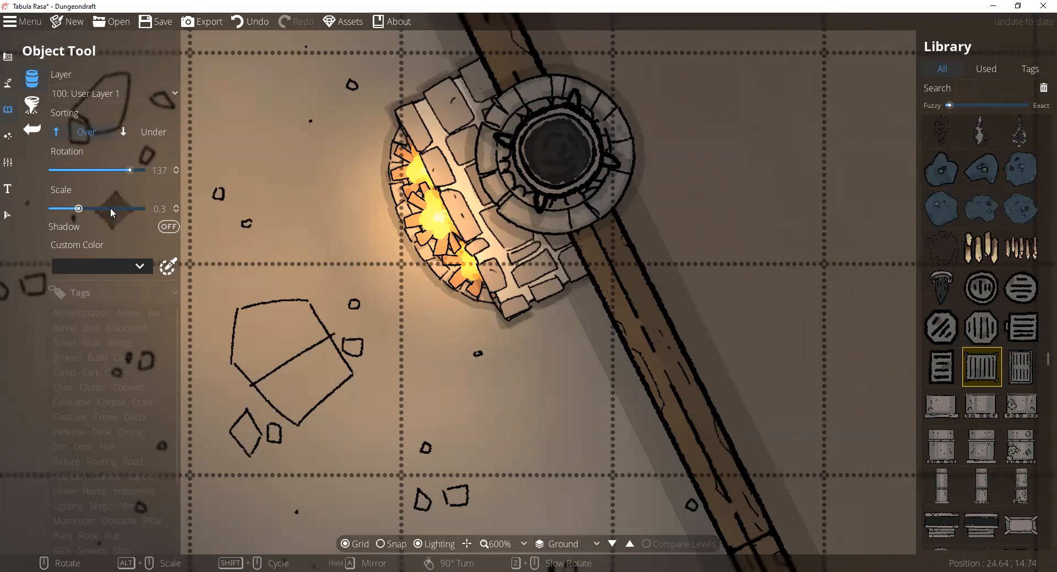
click(93, 95)
click(123, 236)
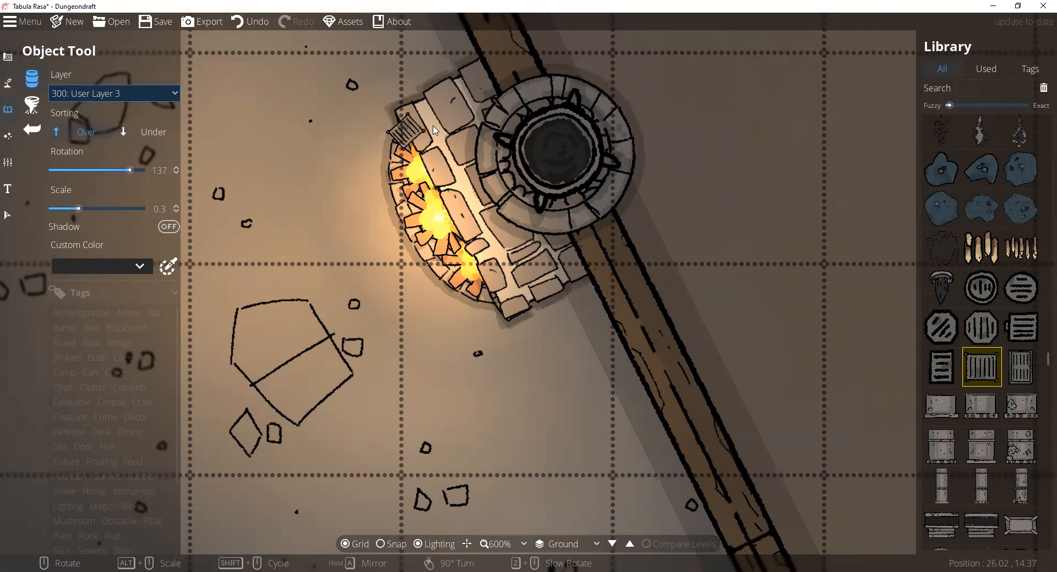
drag(79, 209, 93, 208)
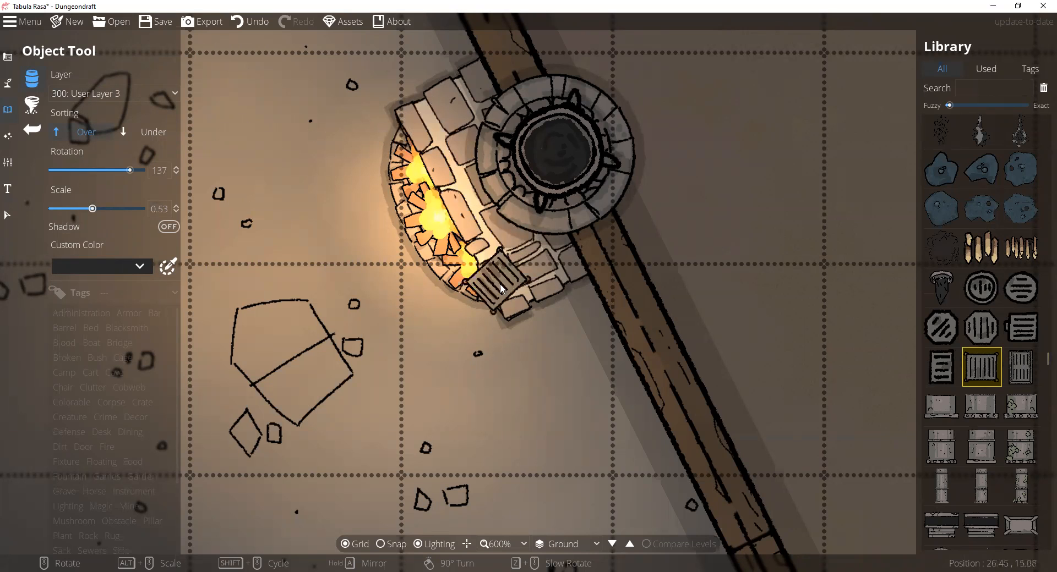
drag(93, 207, 102, 207)
scroll(269, 190, up, 1)
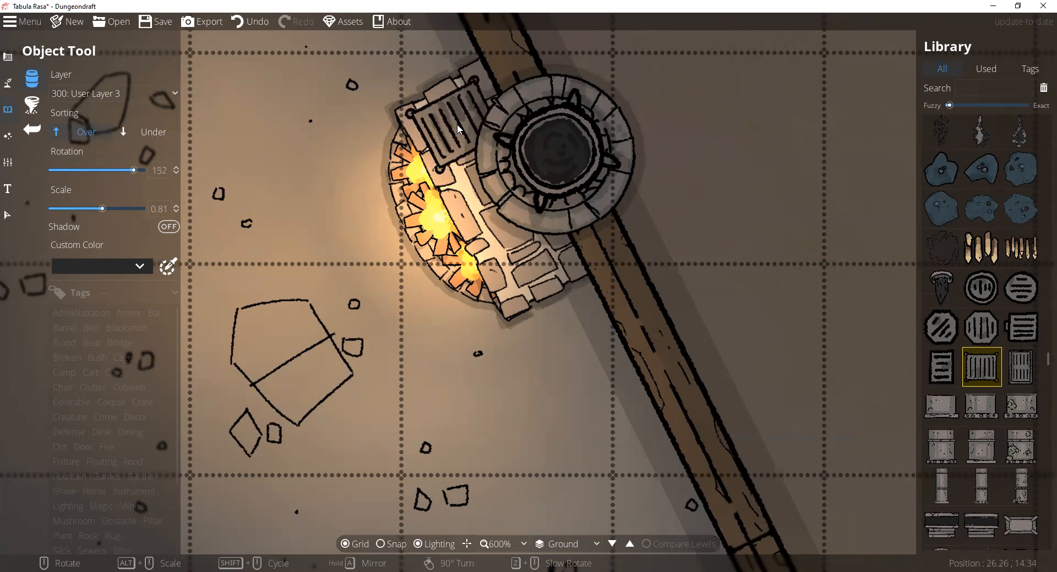
click(456, 124)
click(530, 262)
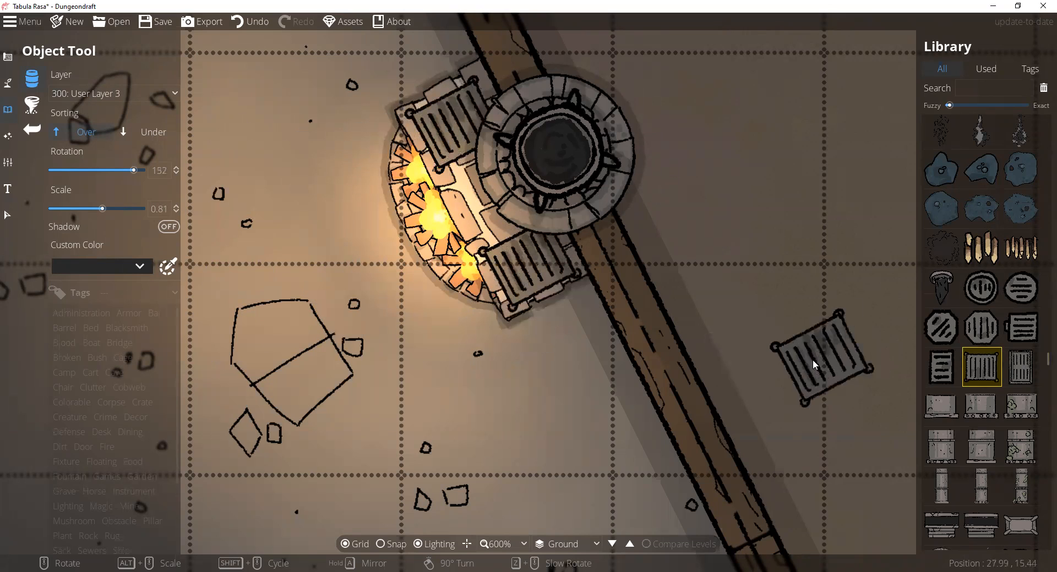
- Place the grey two-handled cooking pot on the fireplace's southeast grate at scale 0.48, rotation 77
drag(1038, 346, 1040, 148)
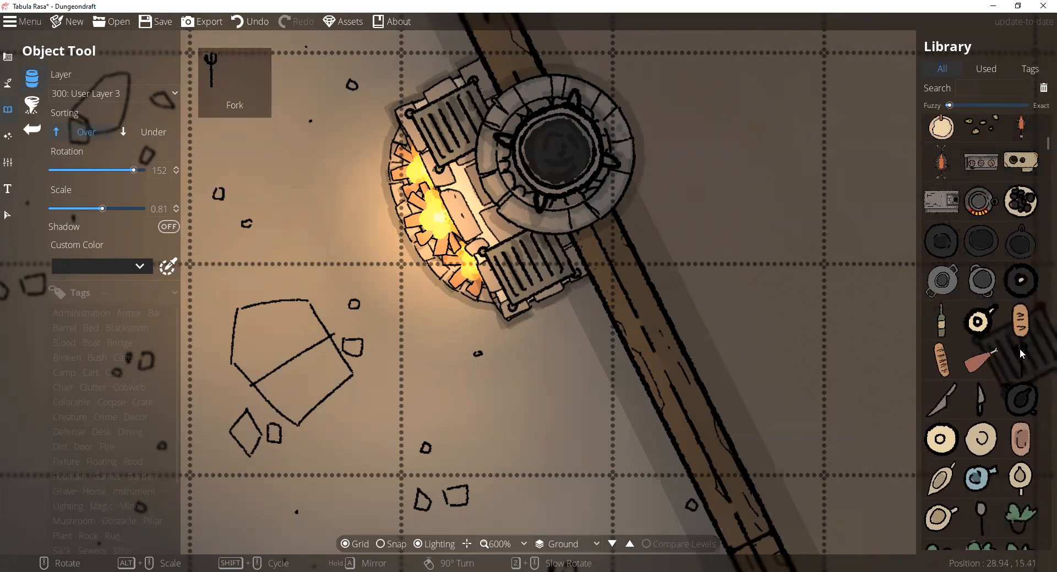
click(947, 285)
drag(102, 209, 90, 210)
scroll(496, 270, down, 4)
scroll(521, 268, down, 1)
click(525, 262)
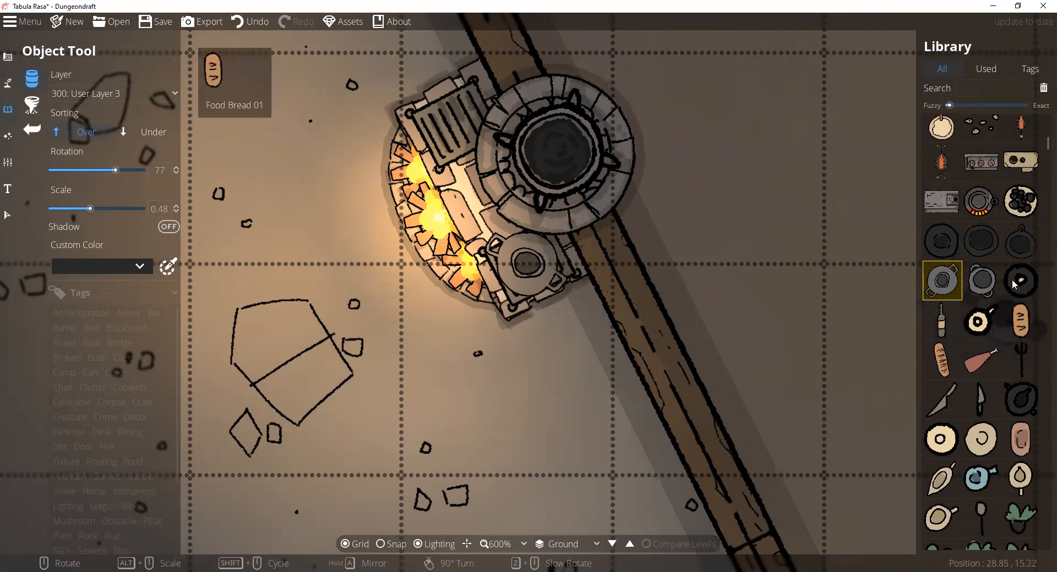
- Fill the pot with the cream-coloured food with a wooden handle at scale 0.43, rotation 122
scroll(985, 237, up, 1)
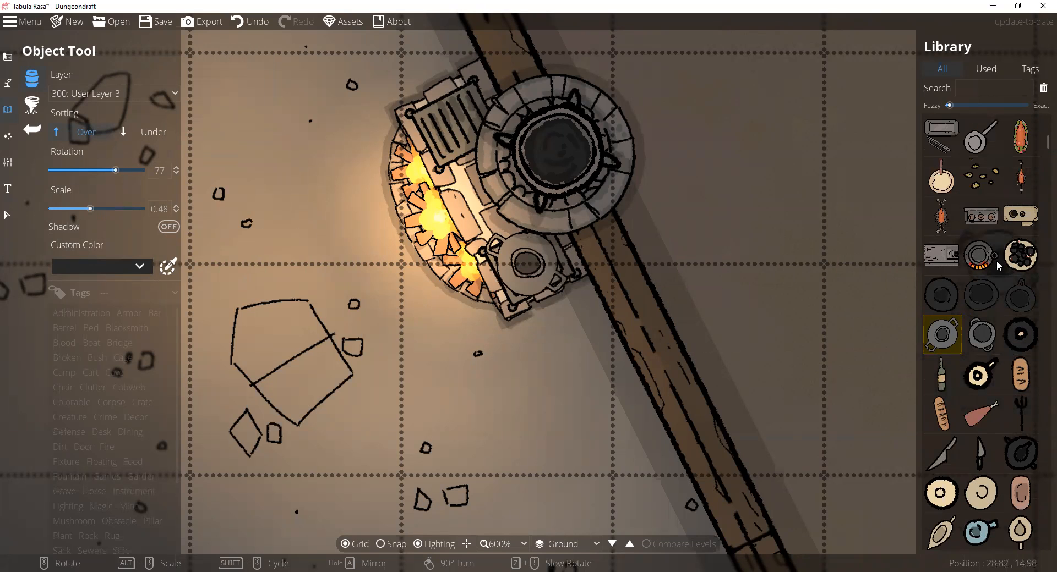
click(945, 190)
scroll(529, 276, up, 3)
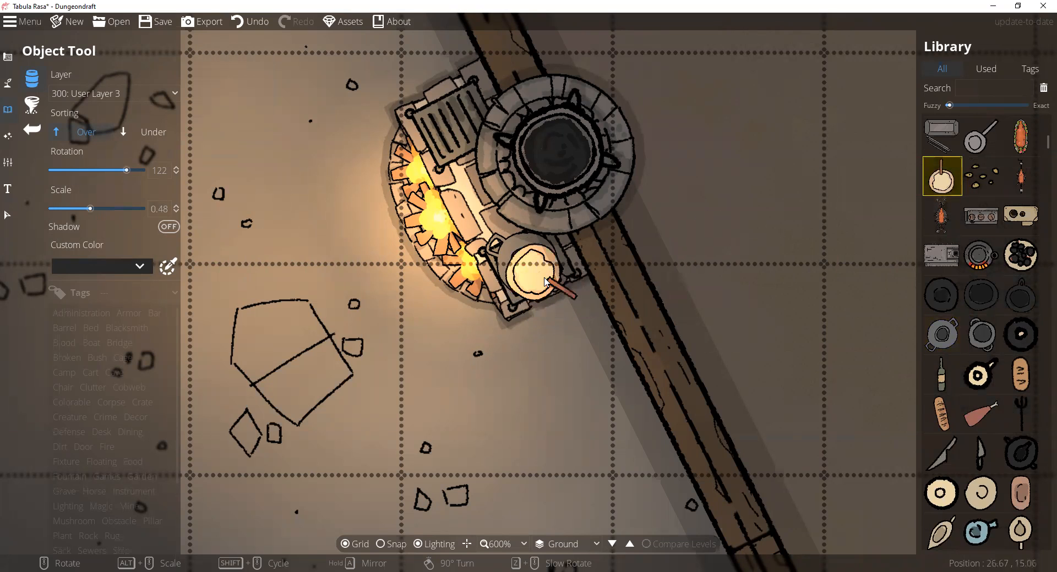
drag(90, 209, 87, 211)
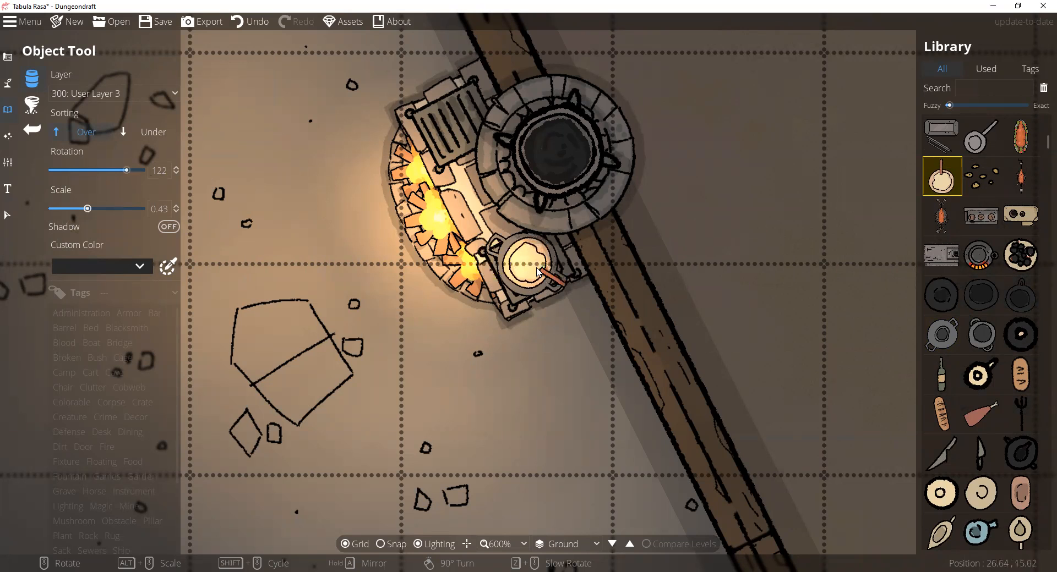
click(539, 271)
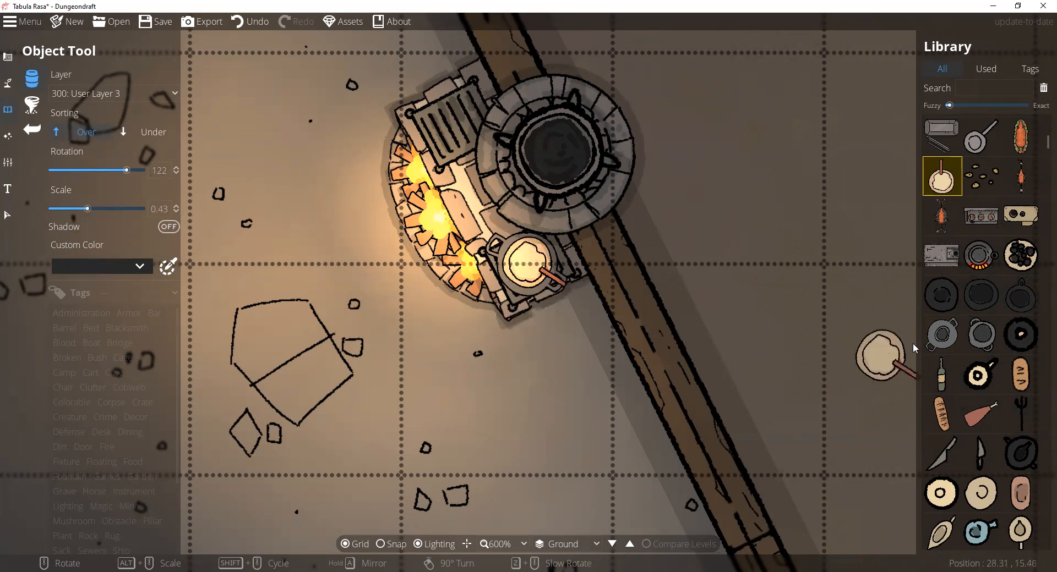
- Add the chunky vegetable dish on User Layer 3 to the fireplace's cooking pot, coloured green, at scale 0.79, rotation 107
scroll(1004, 263, up, 4)
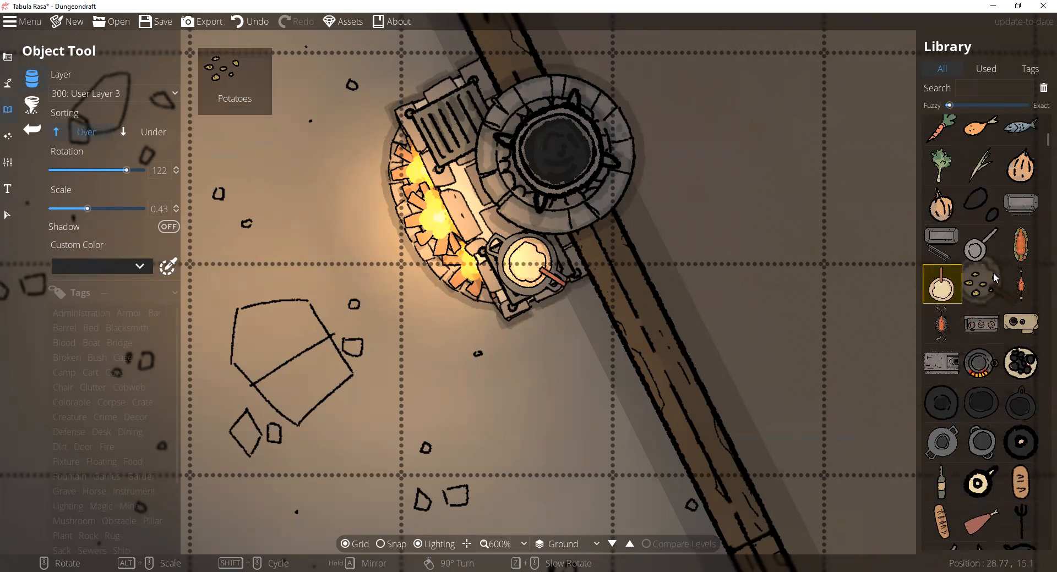
scroll(1004, 263, up, 2)
scroll(1005, 308, down, 3)
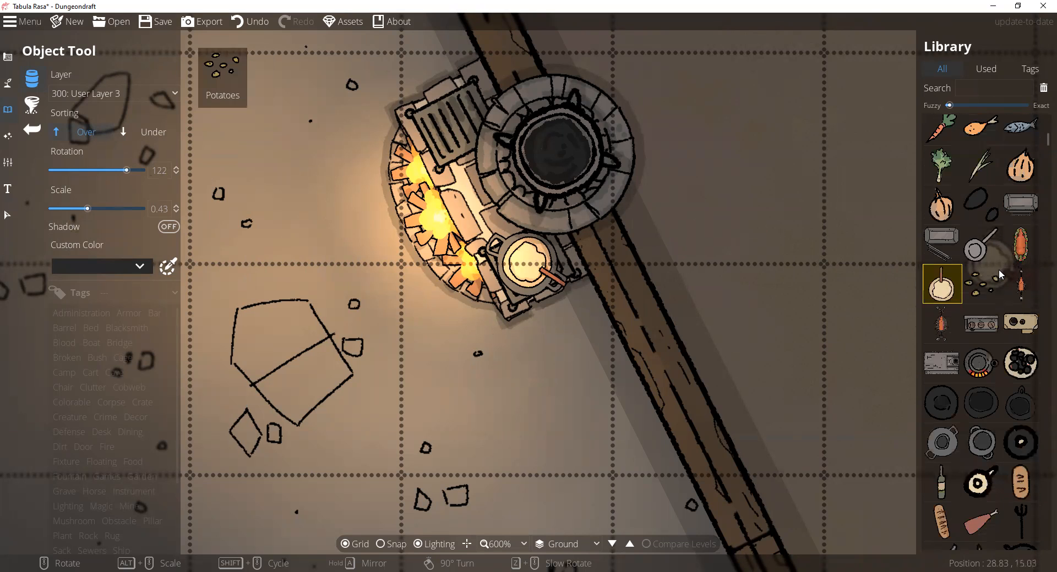
click(1020, 363)
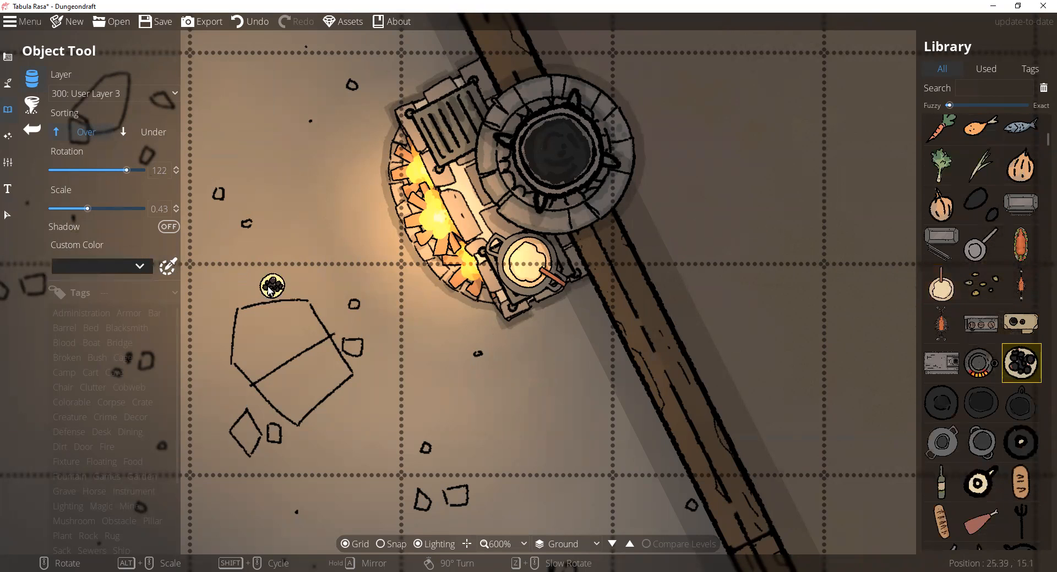
click(126, 269)
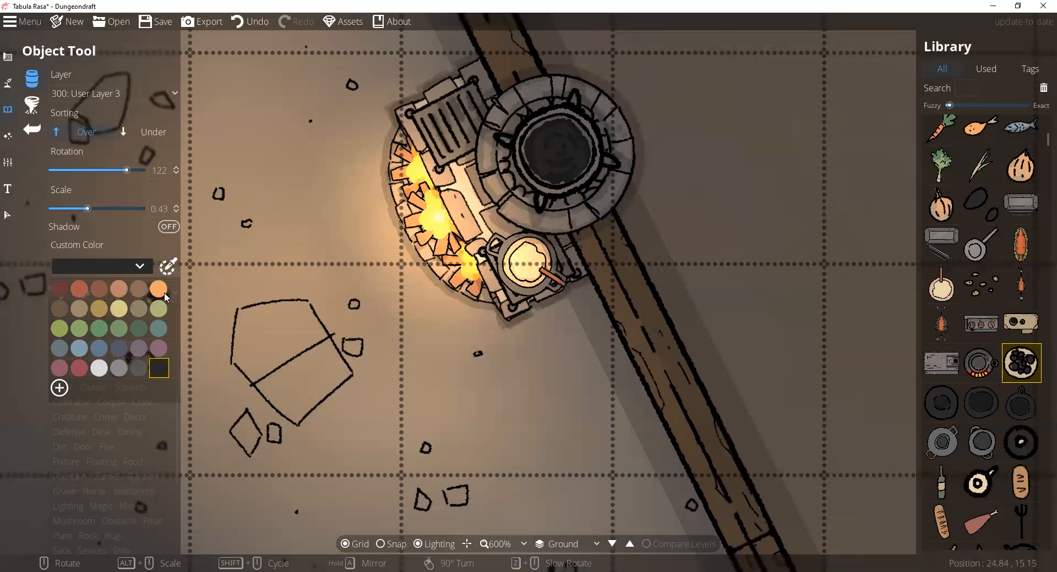
click(99, 330)
mouse_move(100, 217)
mouse_down()
mouse_move(121, 216)
mouse_move(101, 208)
mouse_up()
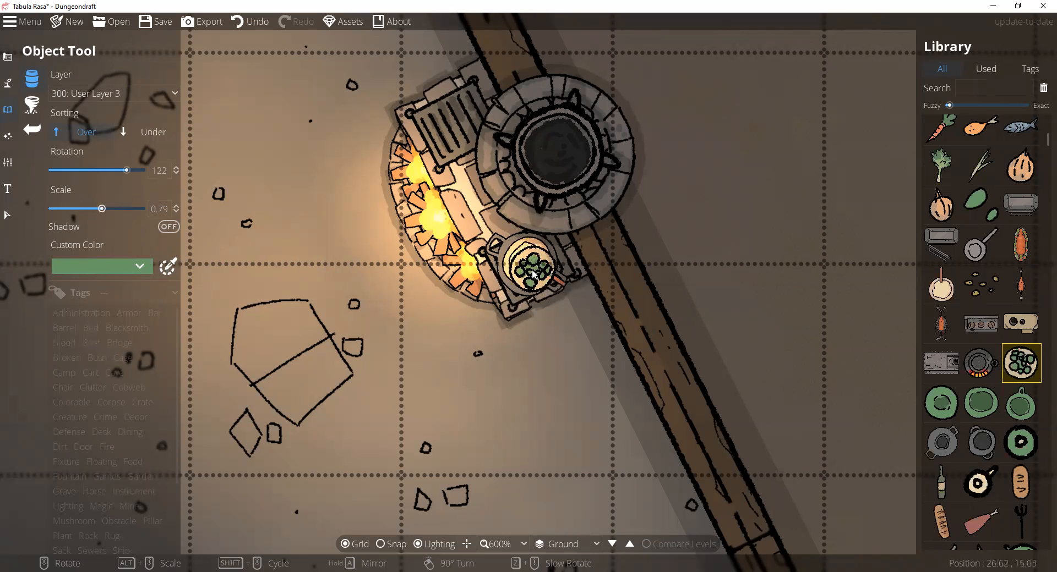
scroll(527, 268, down, 1)
click(527, 268)
- Examine the furnished fireplace and the well outside, and look over the remaining rooms and corridors of the whole building
key(Down)
key(Right)
scroll(279, 352, down, 3)
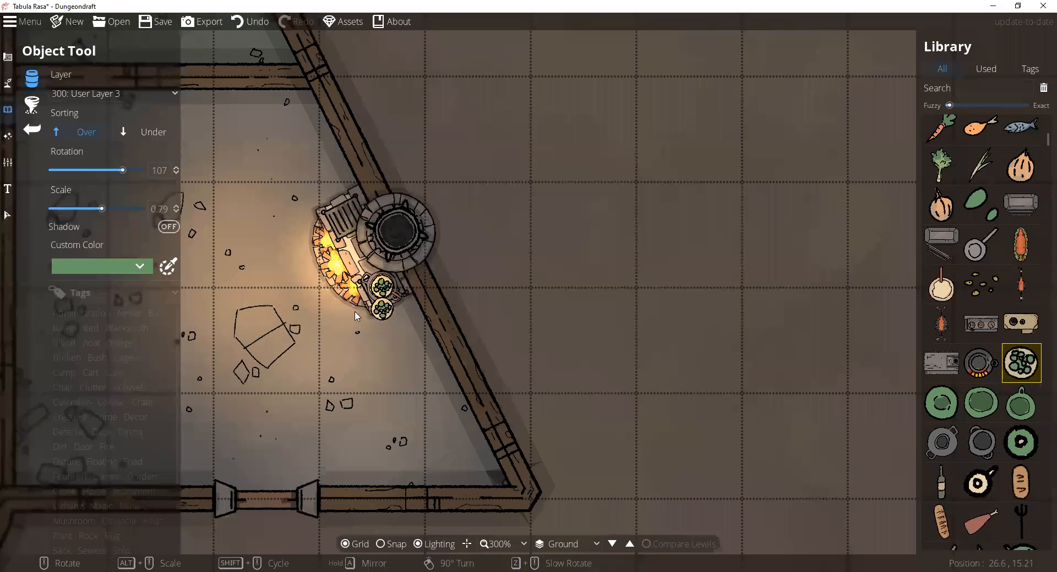
scroll(401, 339, up, 1)
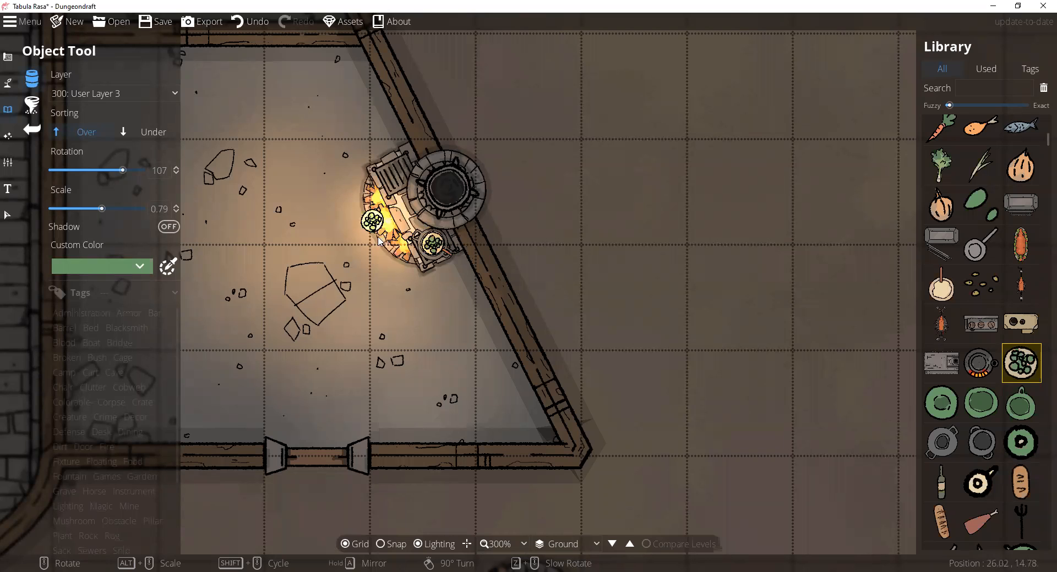
scroll(413, 347, down, 1)
drag(457, 370, 450, 242)
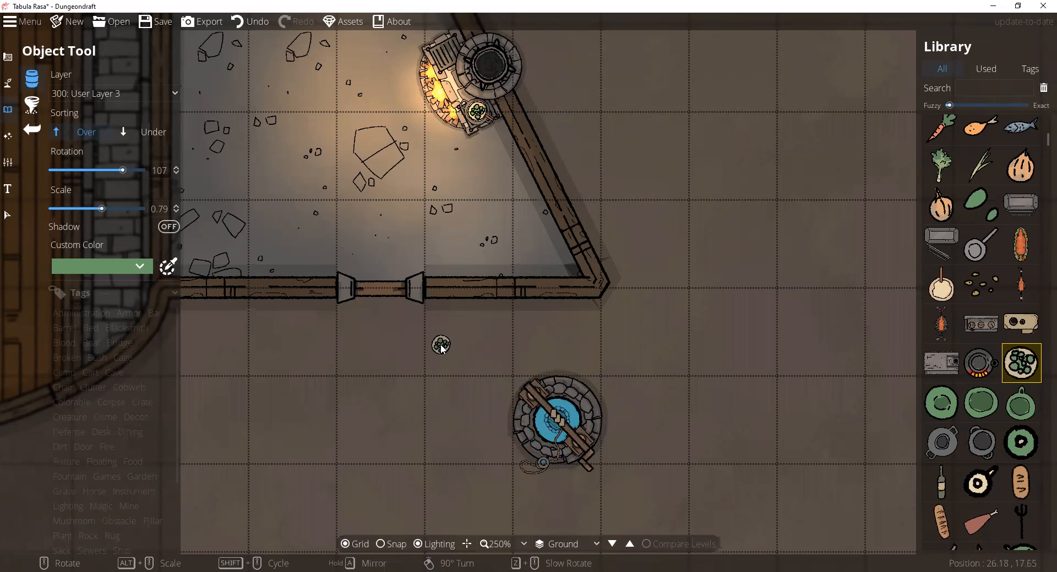
scroll(394, 362, down, 5)
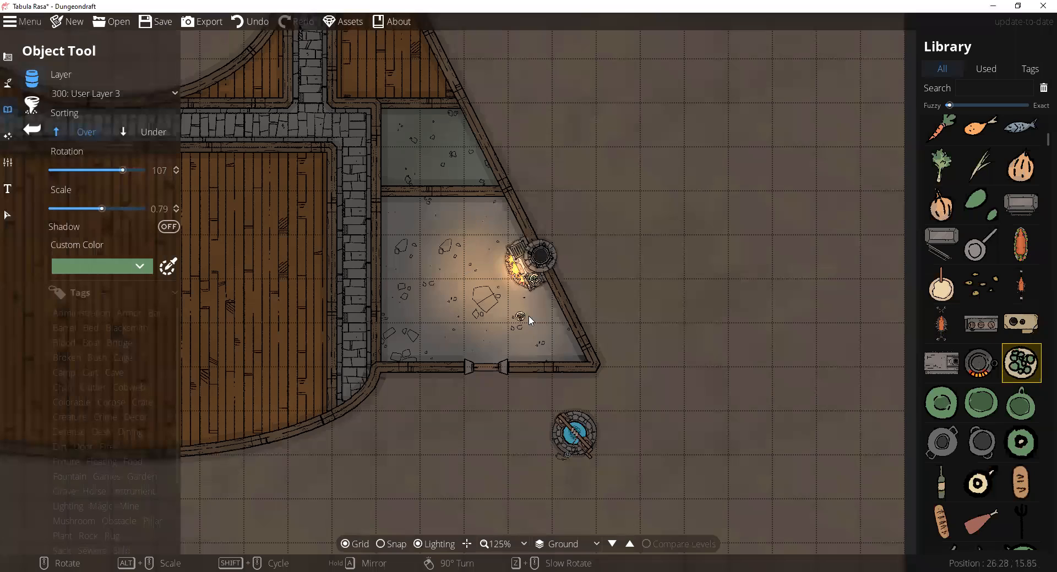
drag(354, 247, 649, 359)
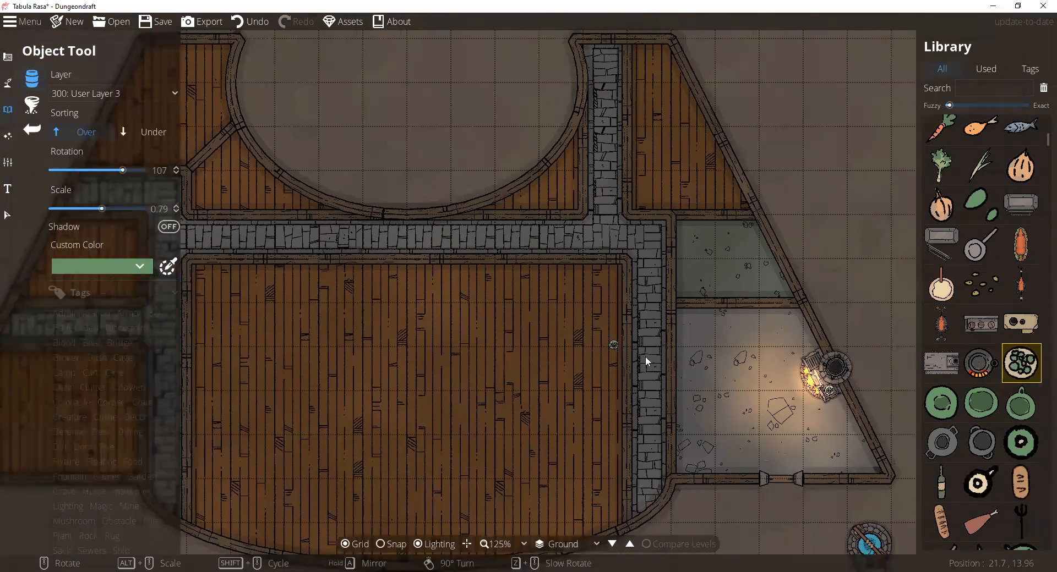
key(Left)
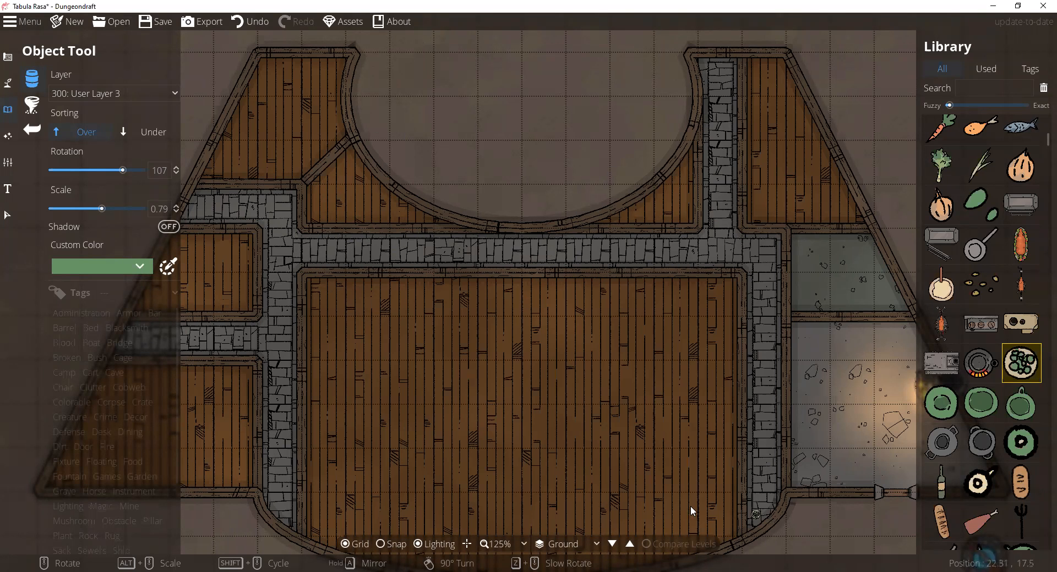
key(Right)
key(Down)
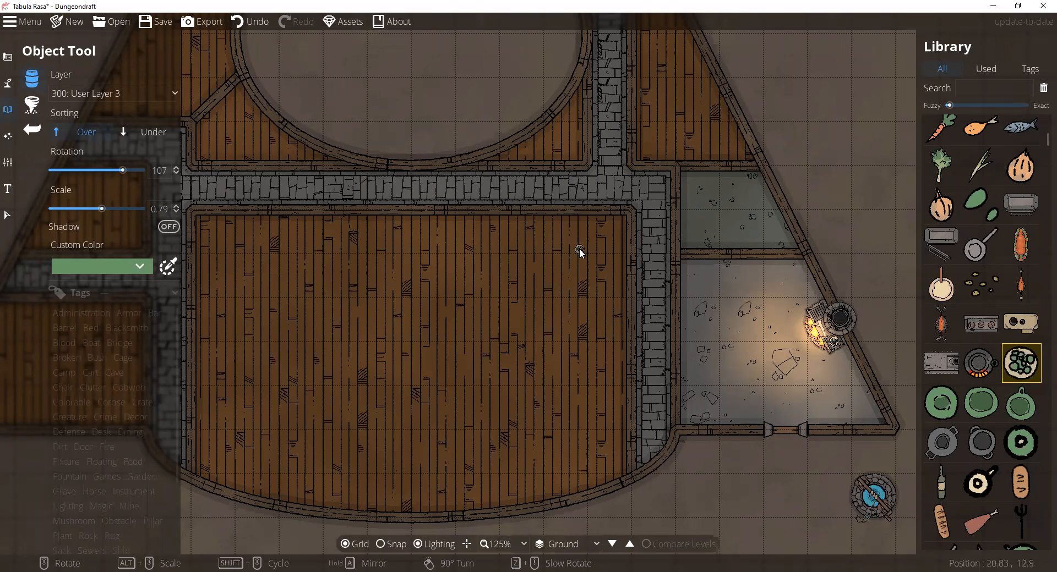
scroll(579, 249, down, 2)
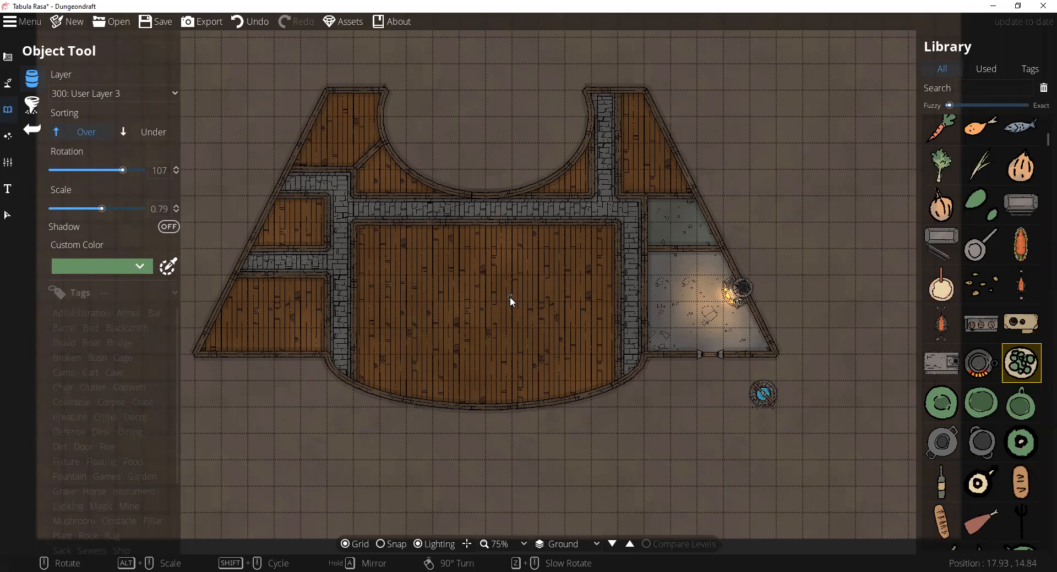
drag(526, 311, 505, 326)
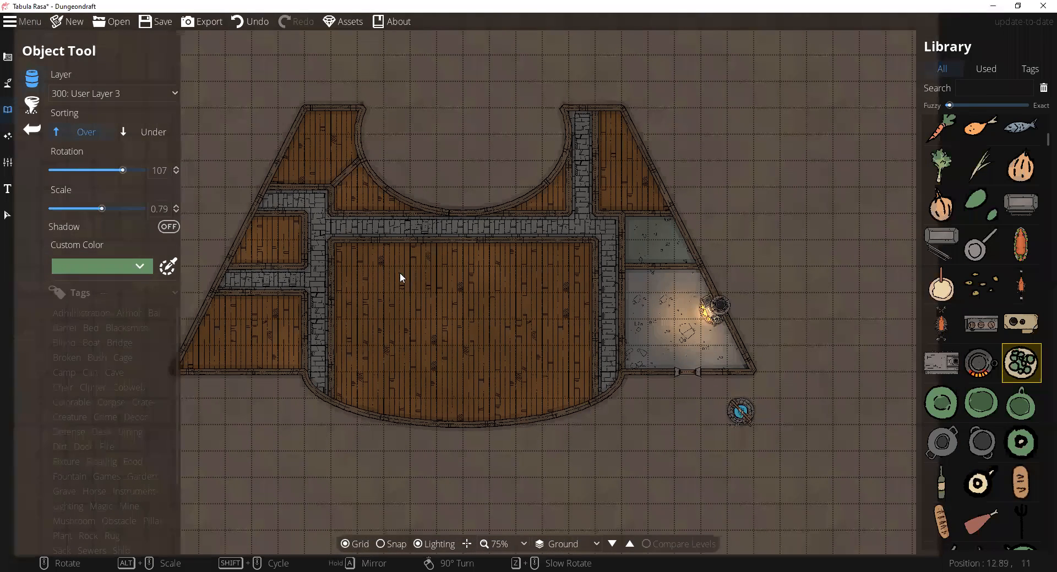
- Look through the object library's books, papers, scrolls, food and kitchenware, and review the building's floor plan
scroll(973, 342, down, 10)
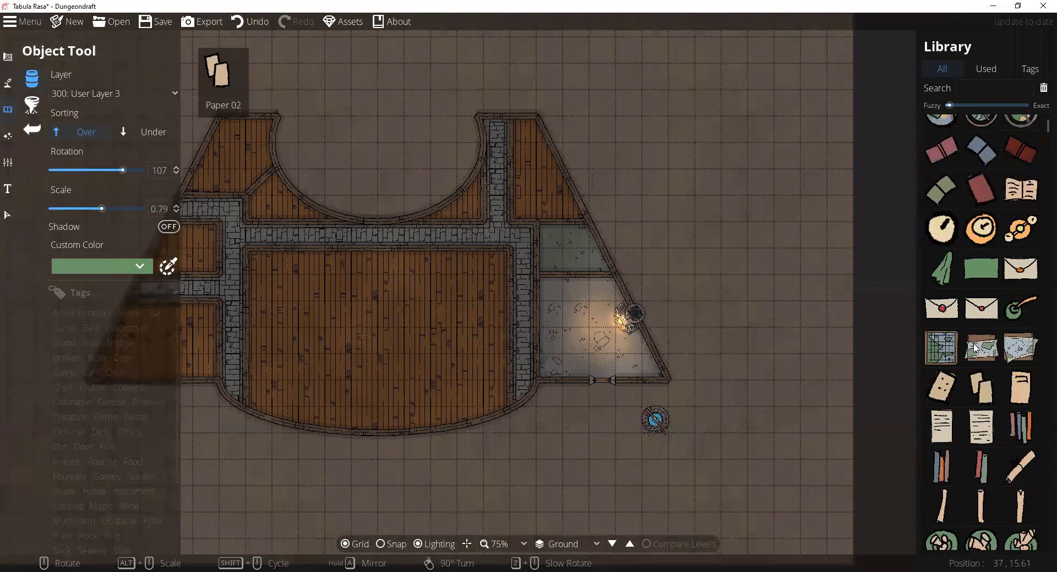
scroll(977, 342, down, 5)
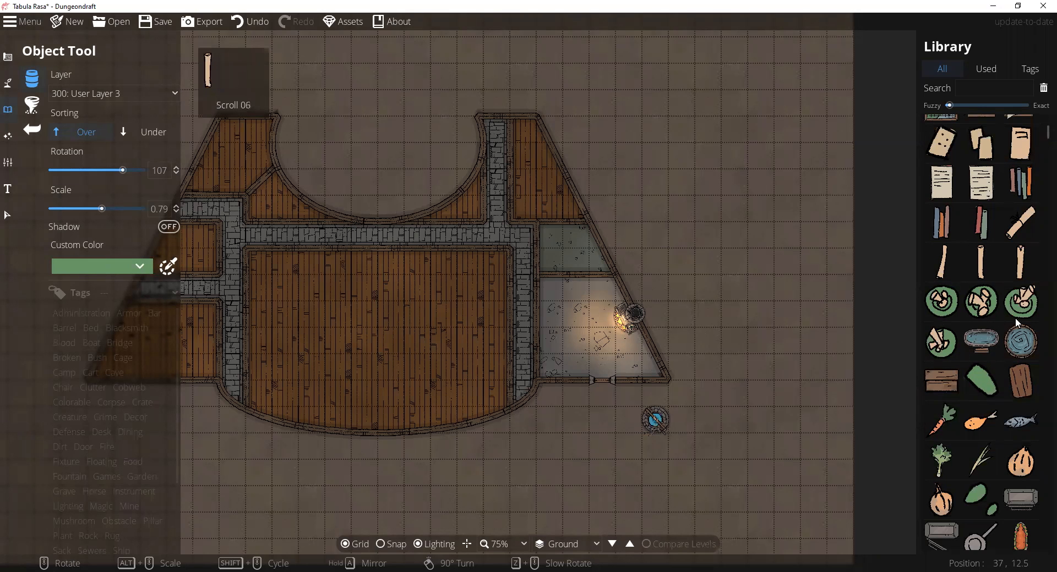
scroll(998, 435, down, 5)
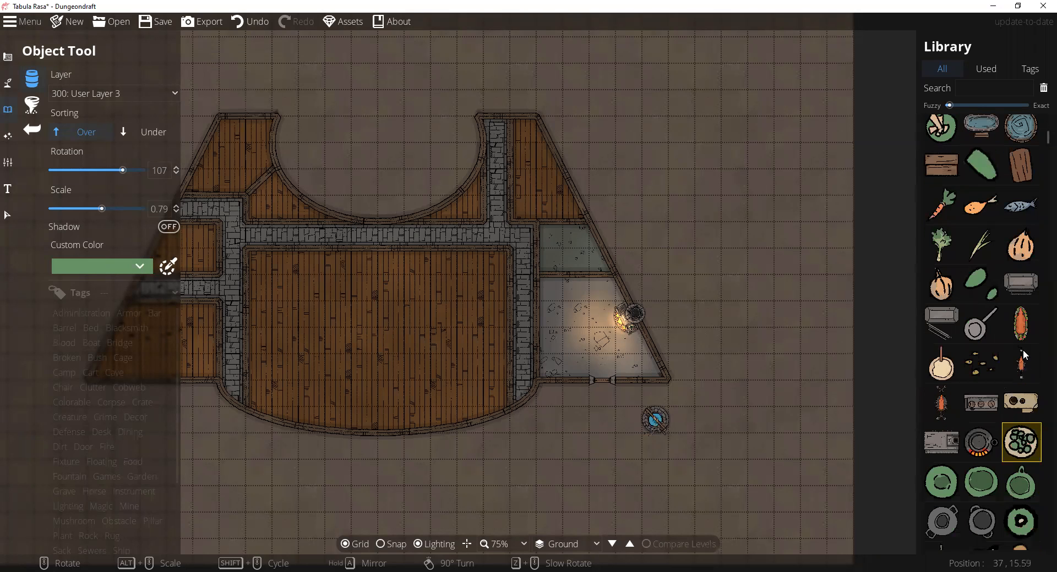
scroll(1023, 355, down, 6)
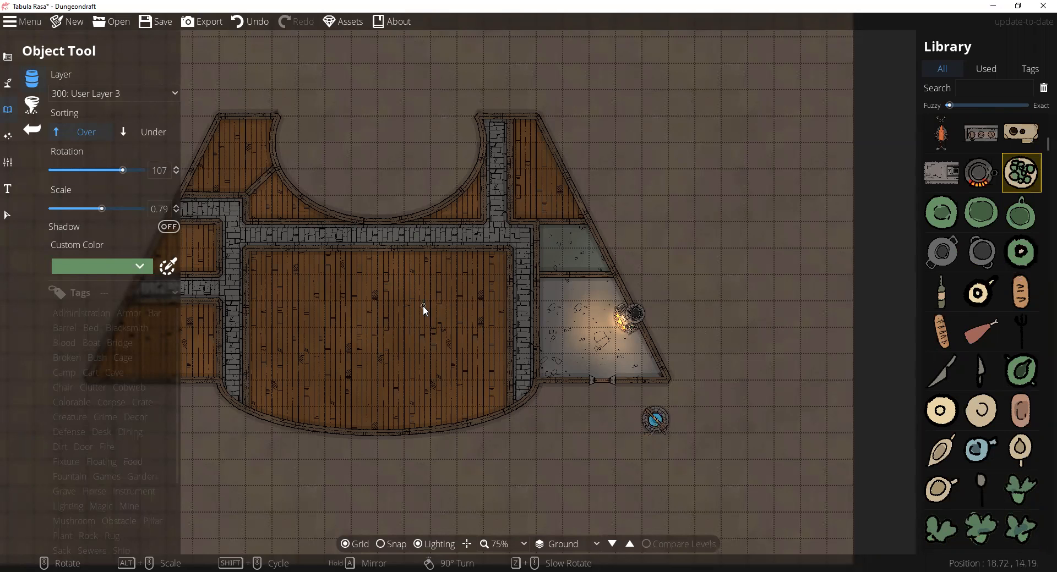
drag(422, 306, 580, 242)
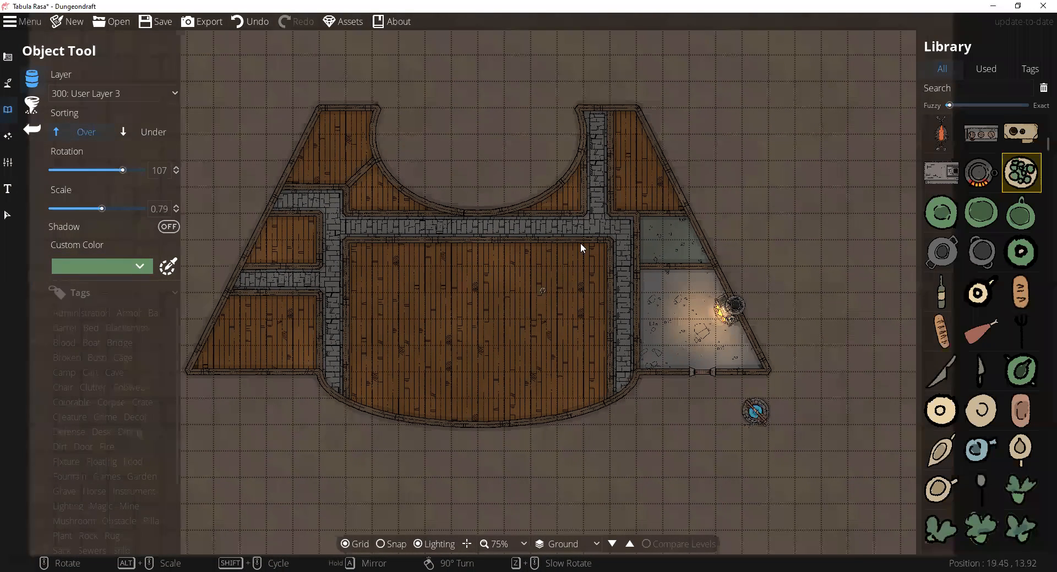